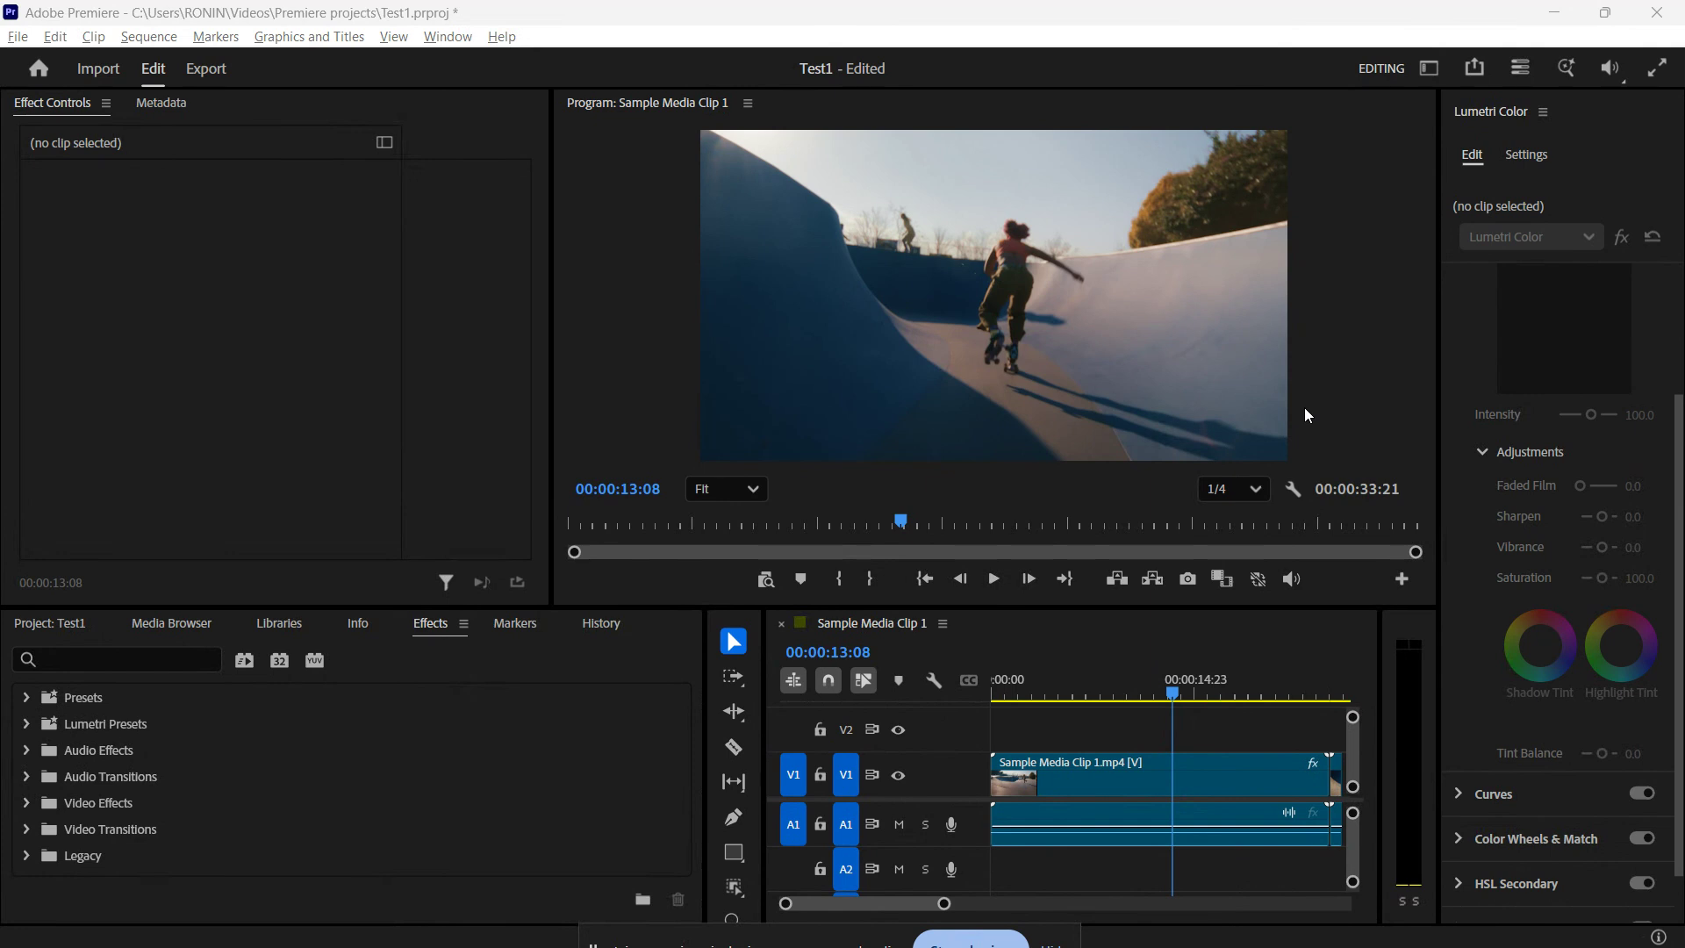
Step: Browse the video clips in the Sample Media folder of the media browser
click(148, 624)
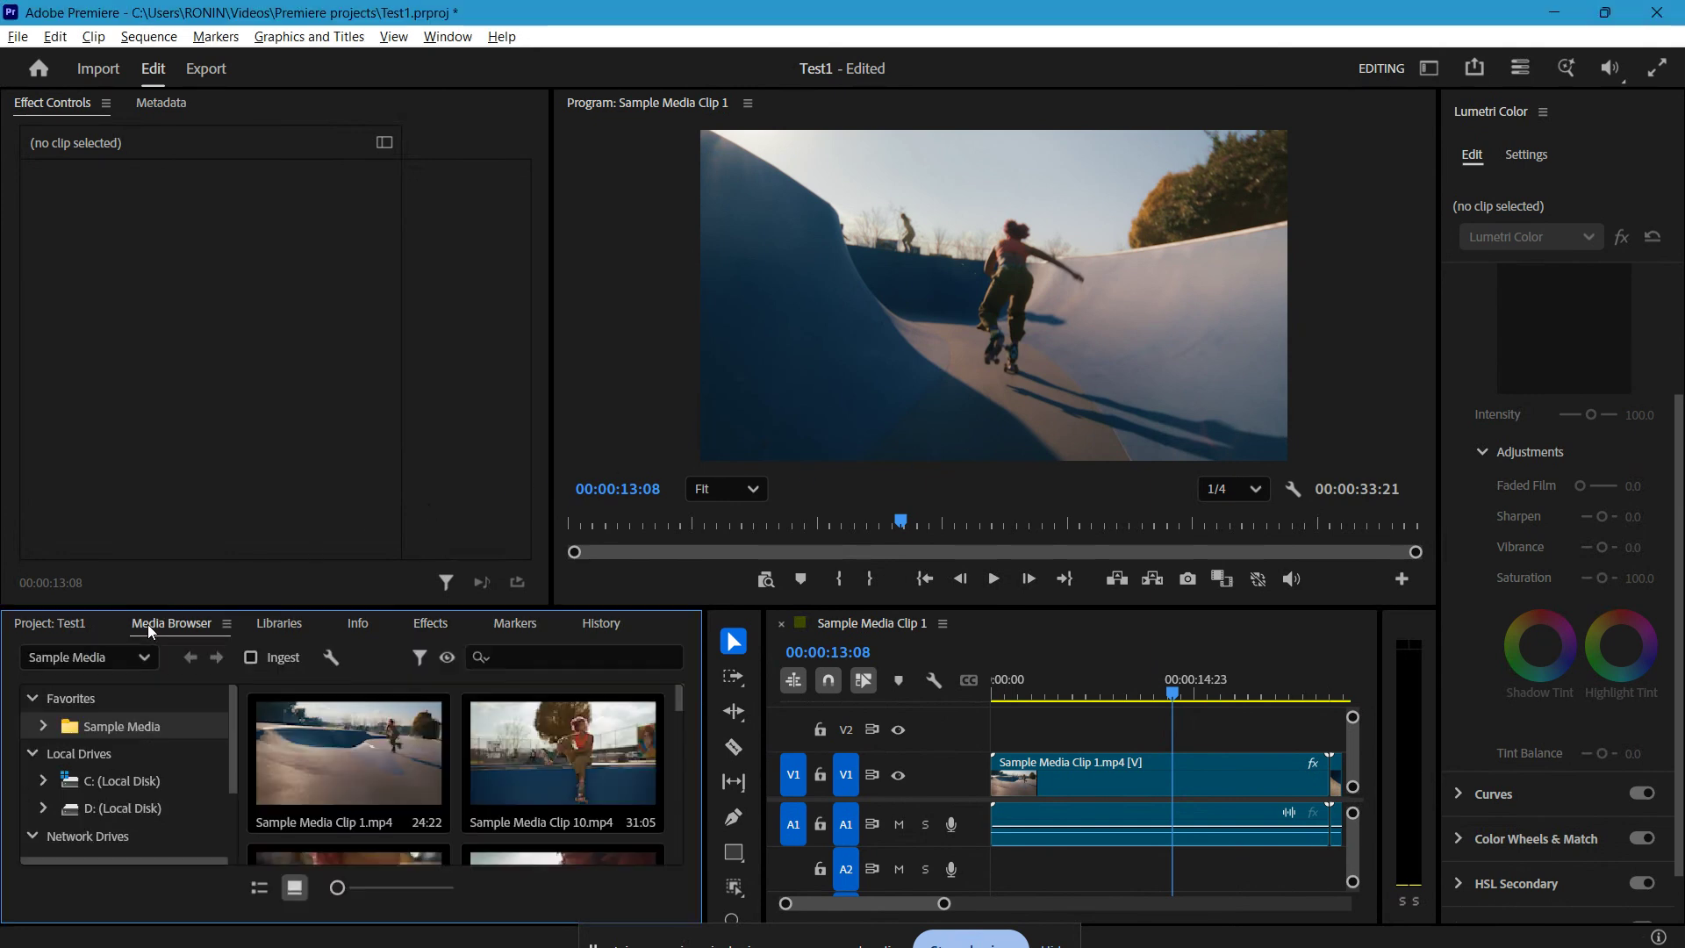
click(634, 823)
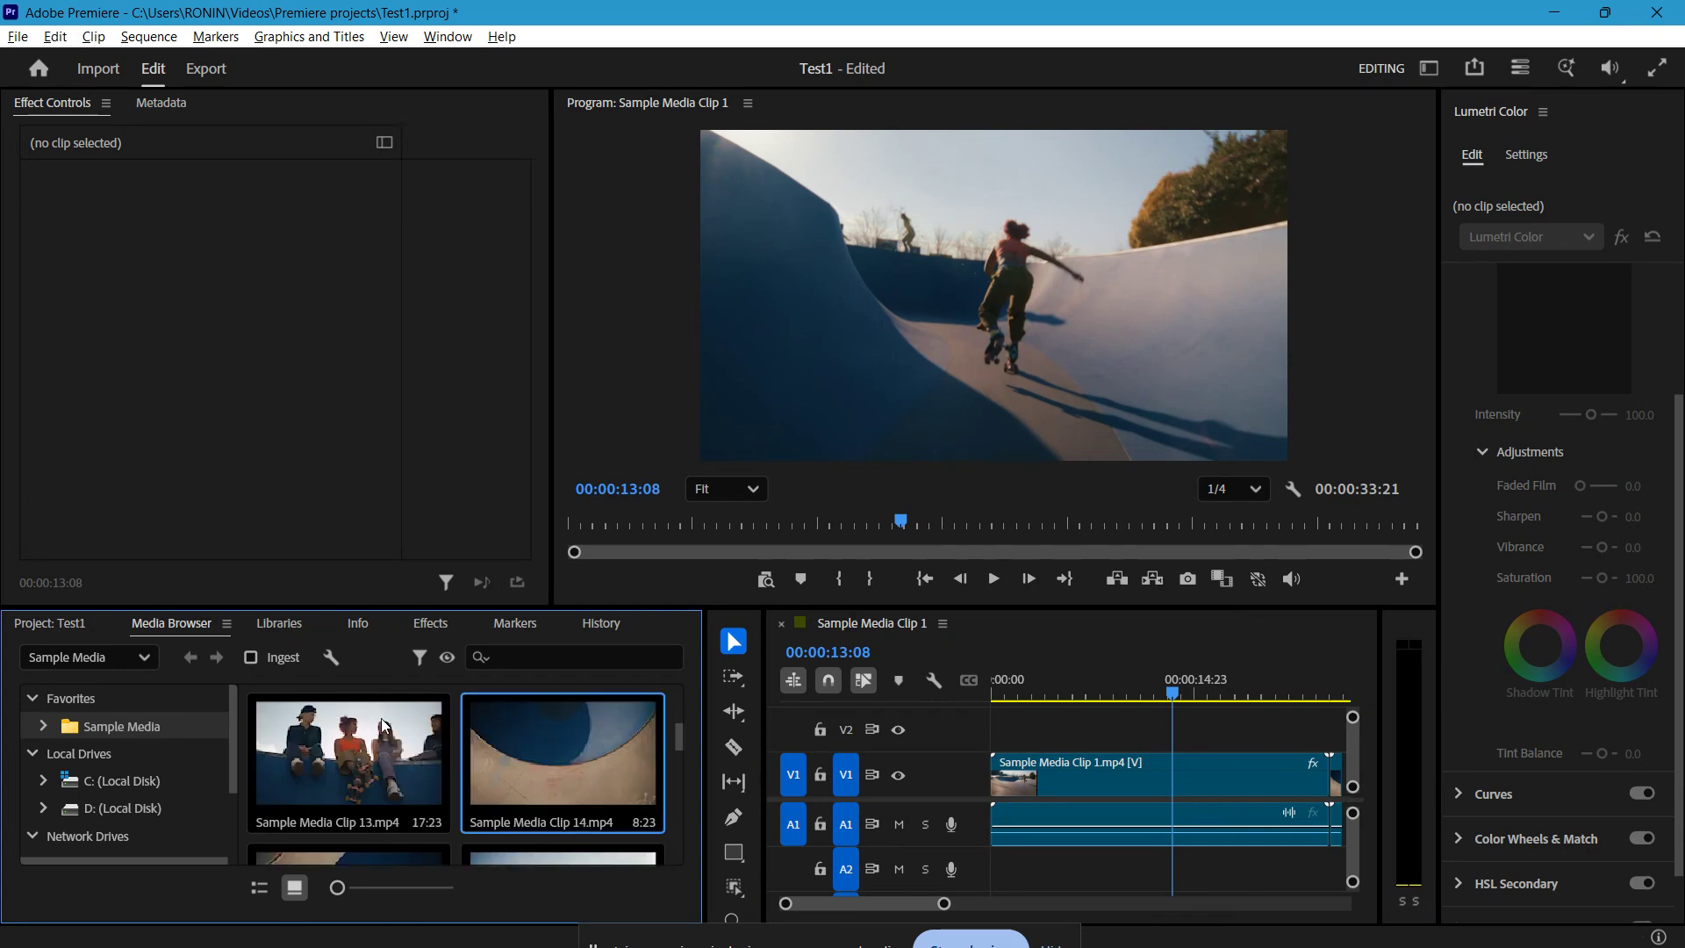
scroll(389, 777, up, 6)
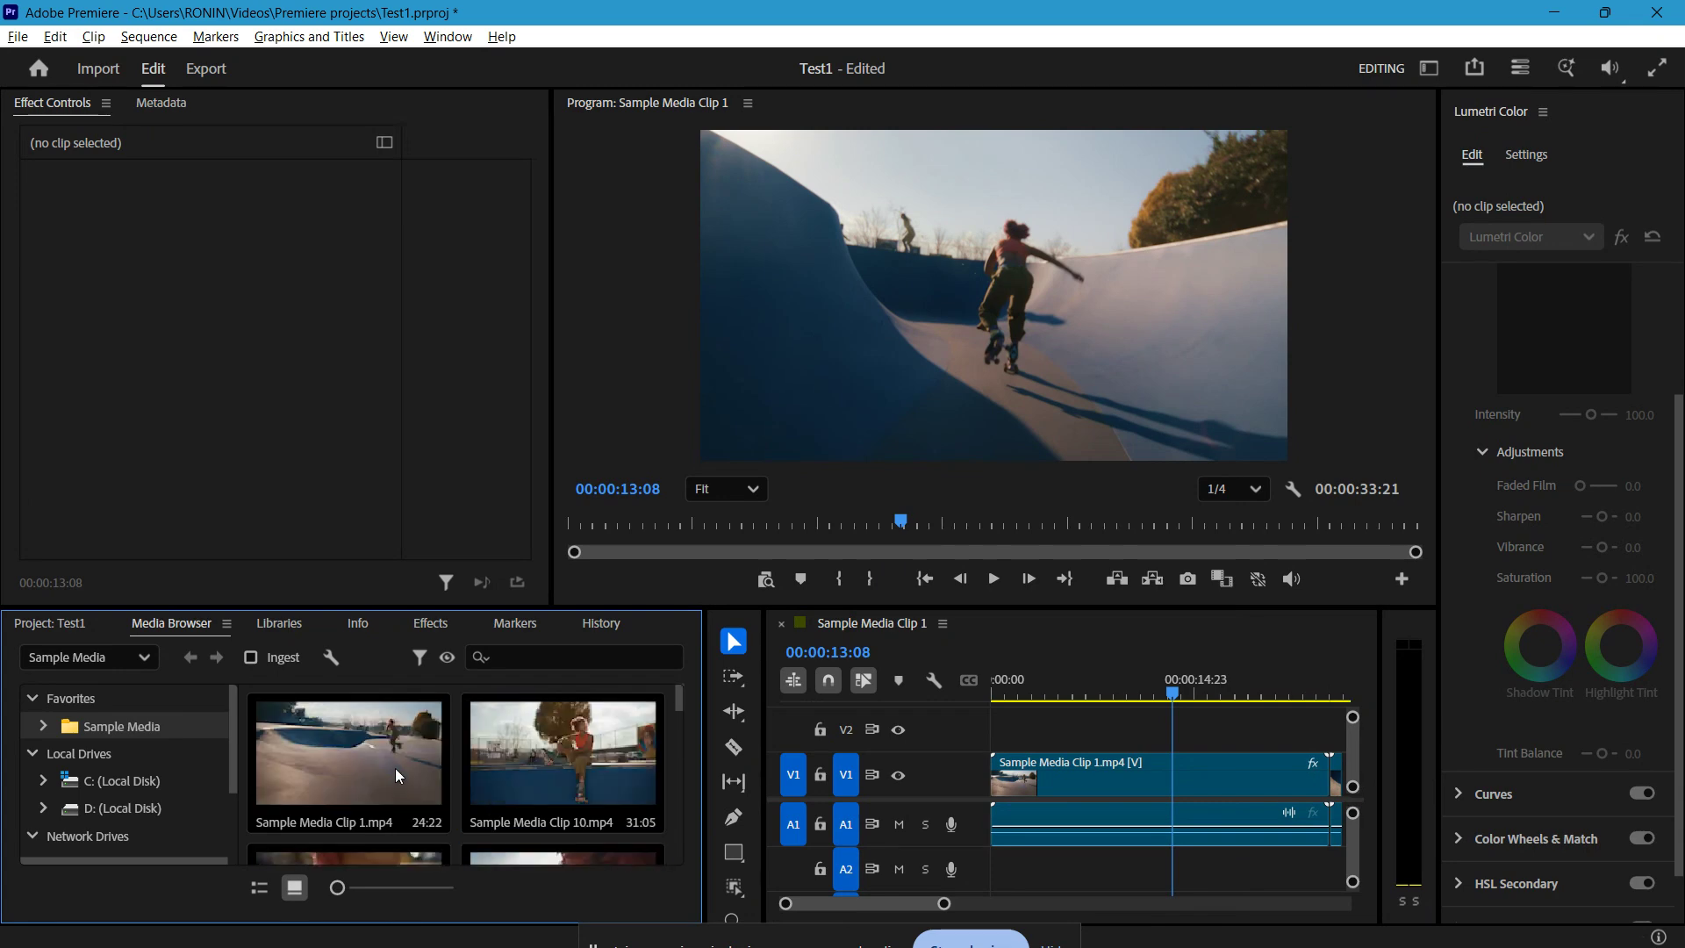
right_click(396, 771)
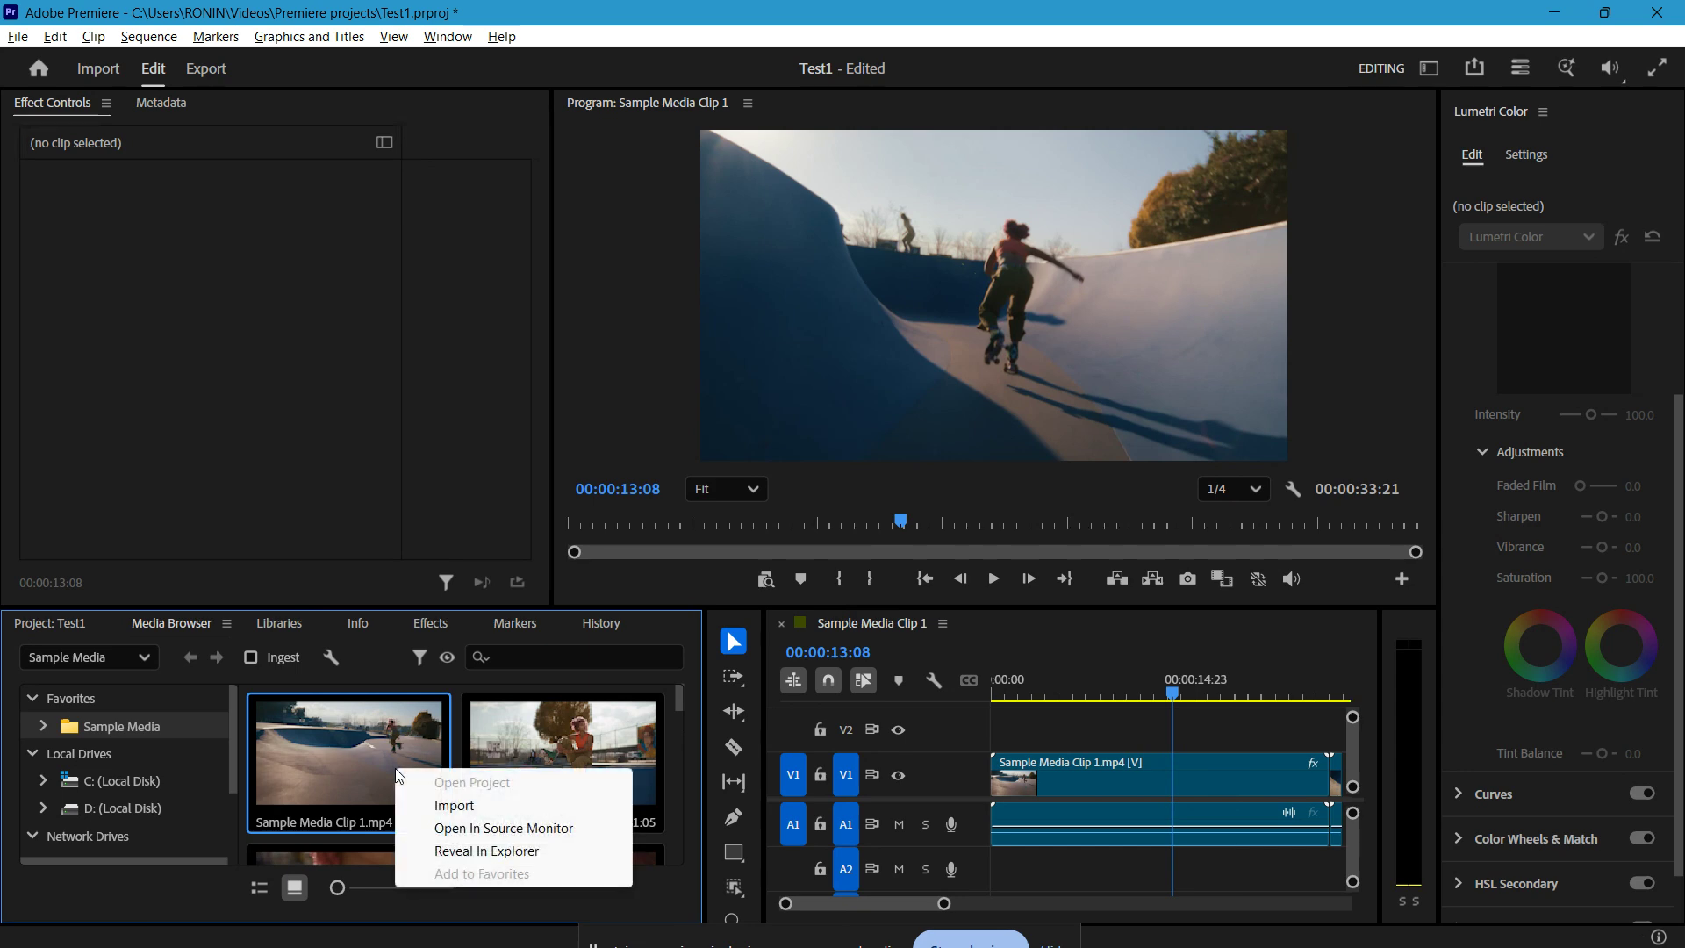
click(367, 581)
Step: Select Sample Media Clip 1.mp4 on track V1 and view its clip information, and return to the effects list
click(366, 623)
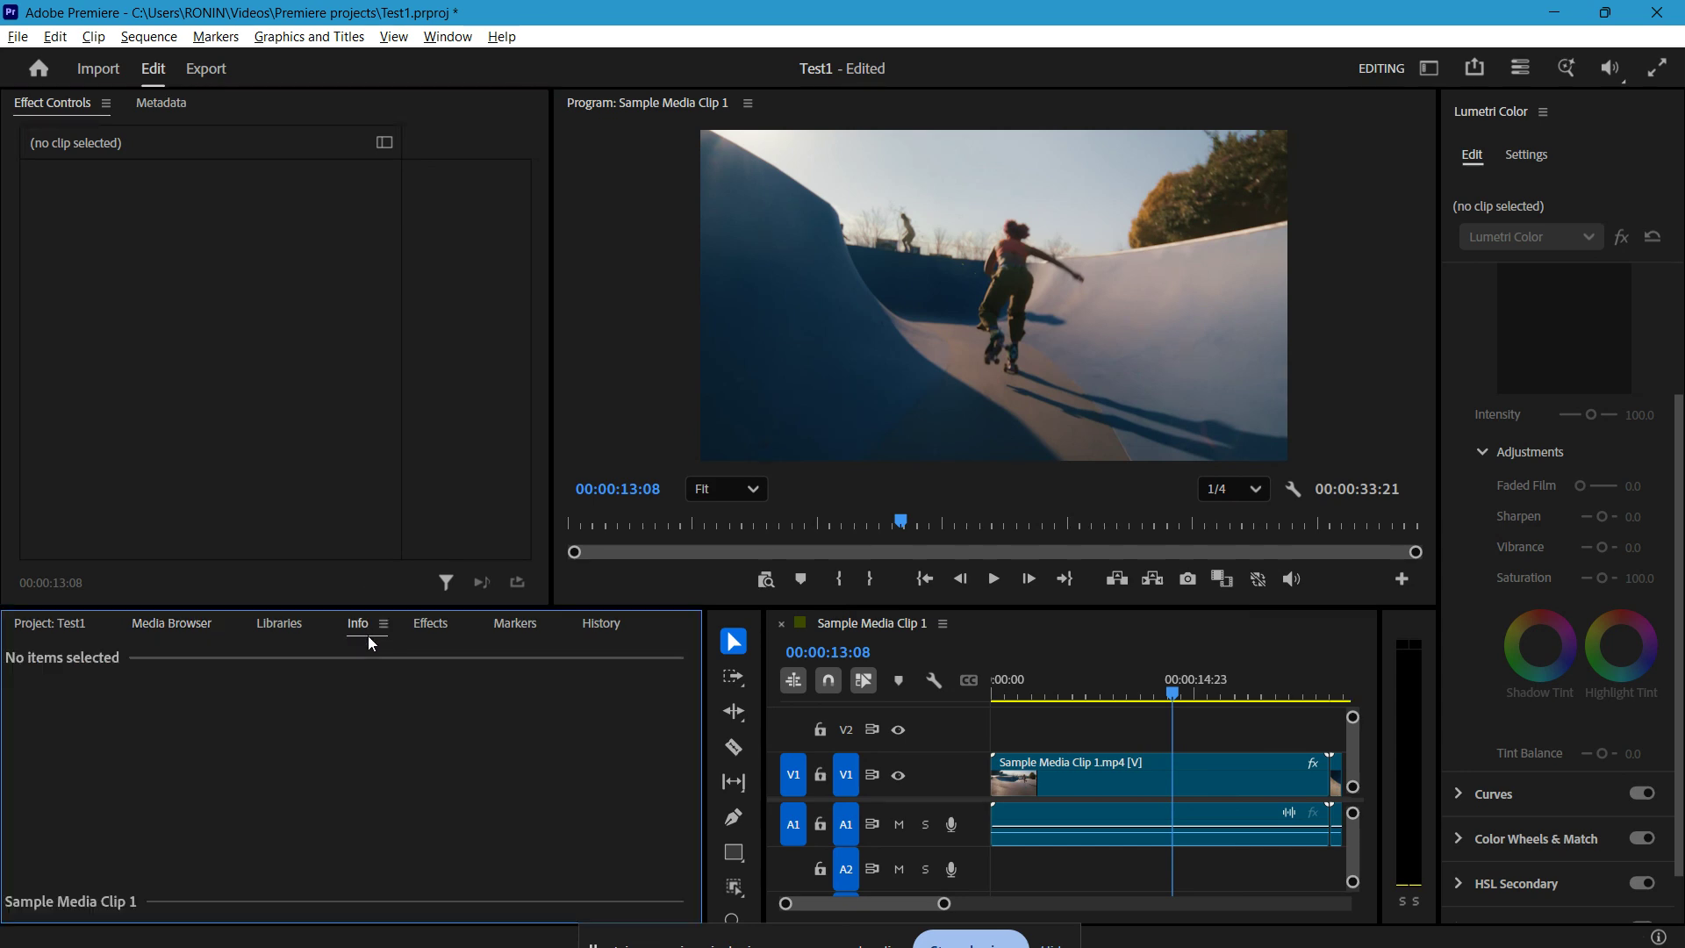
click(1052, 767)
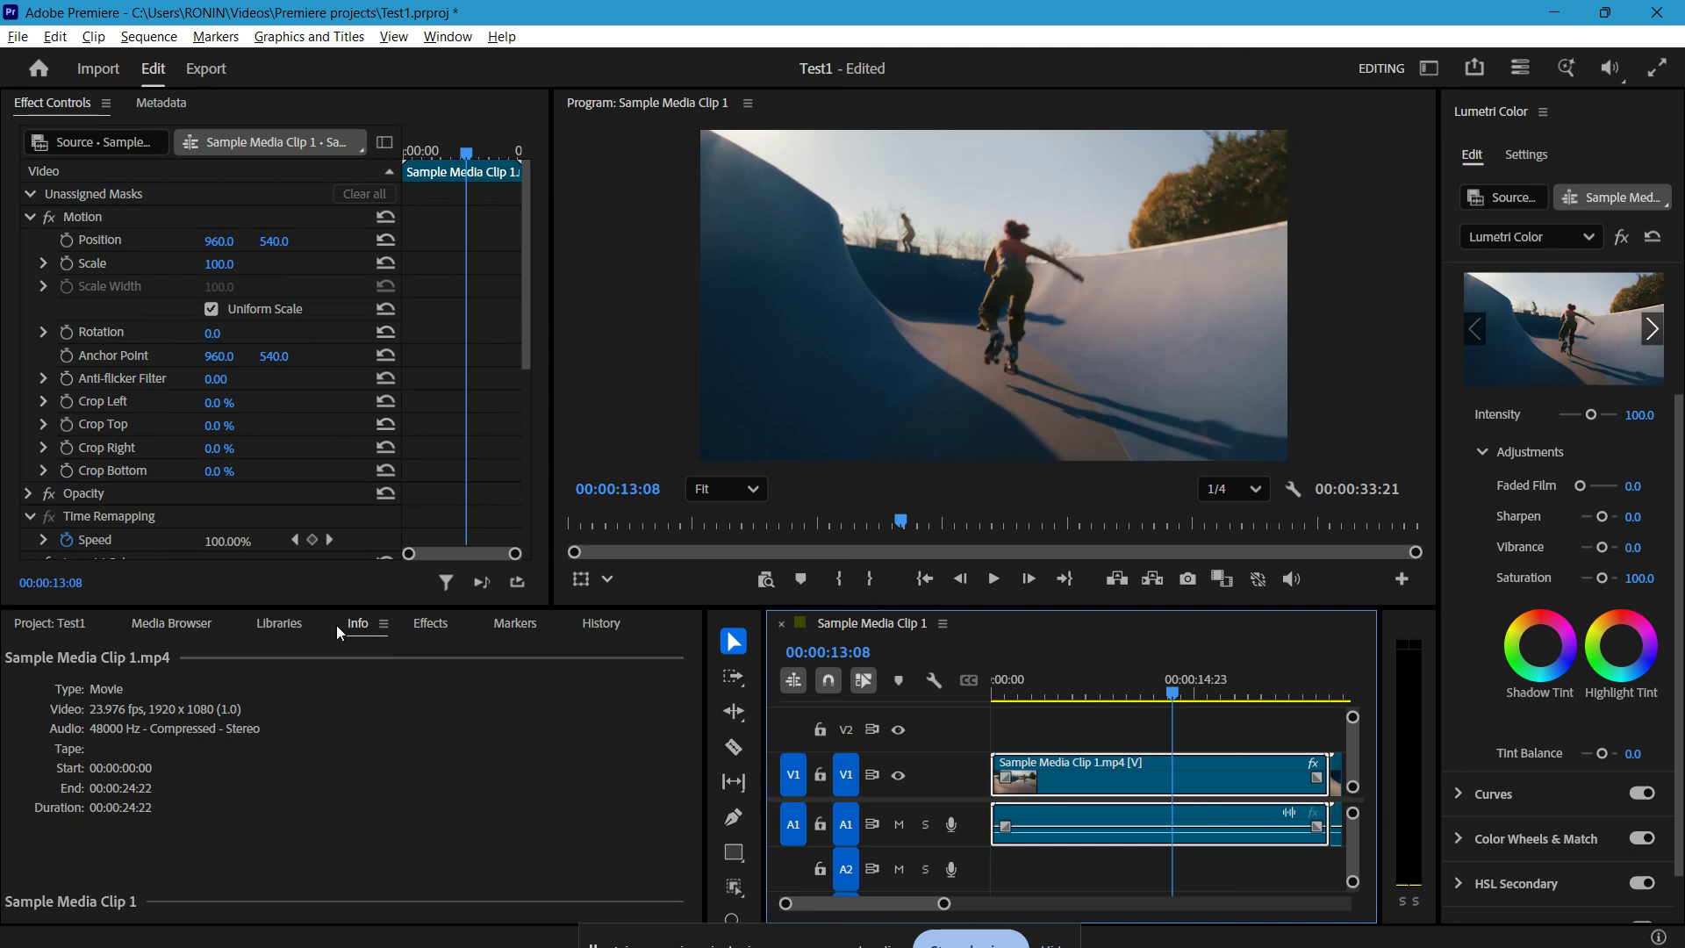
click(423, 623)
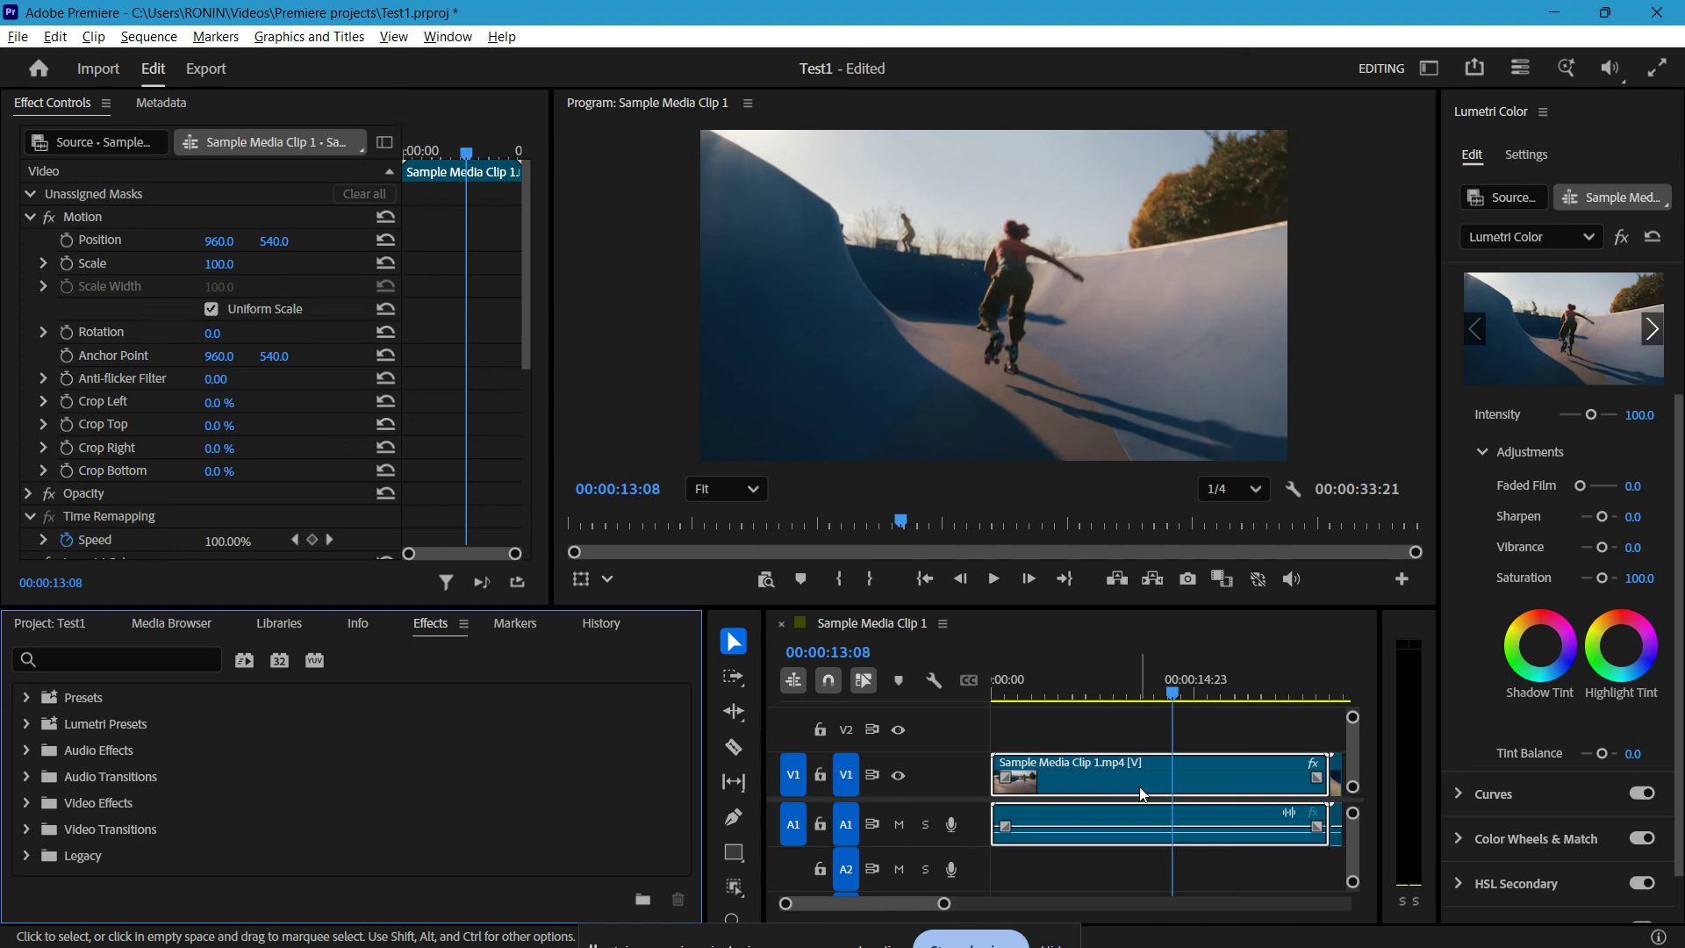
right_click(867, 630)
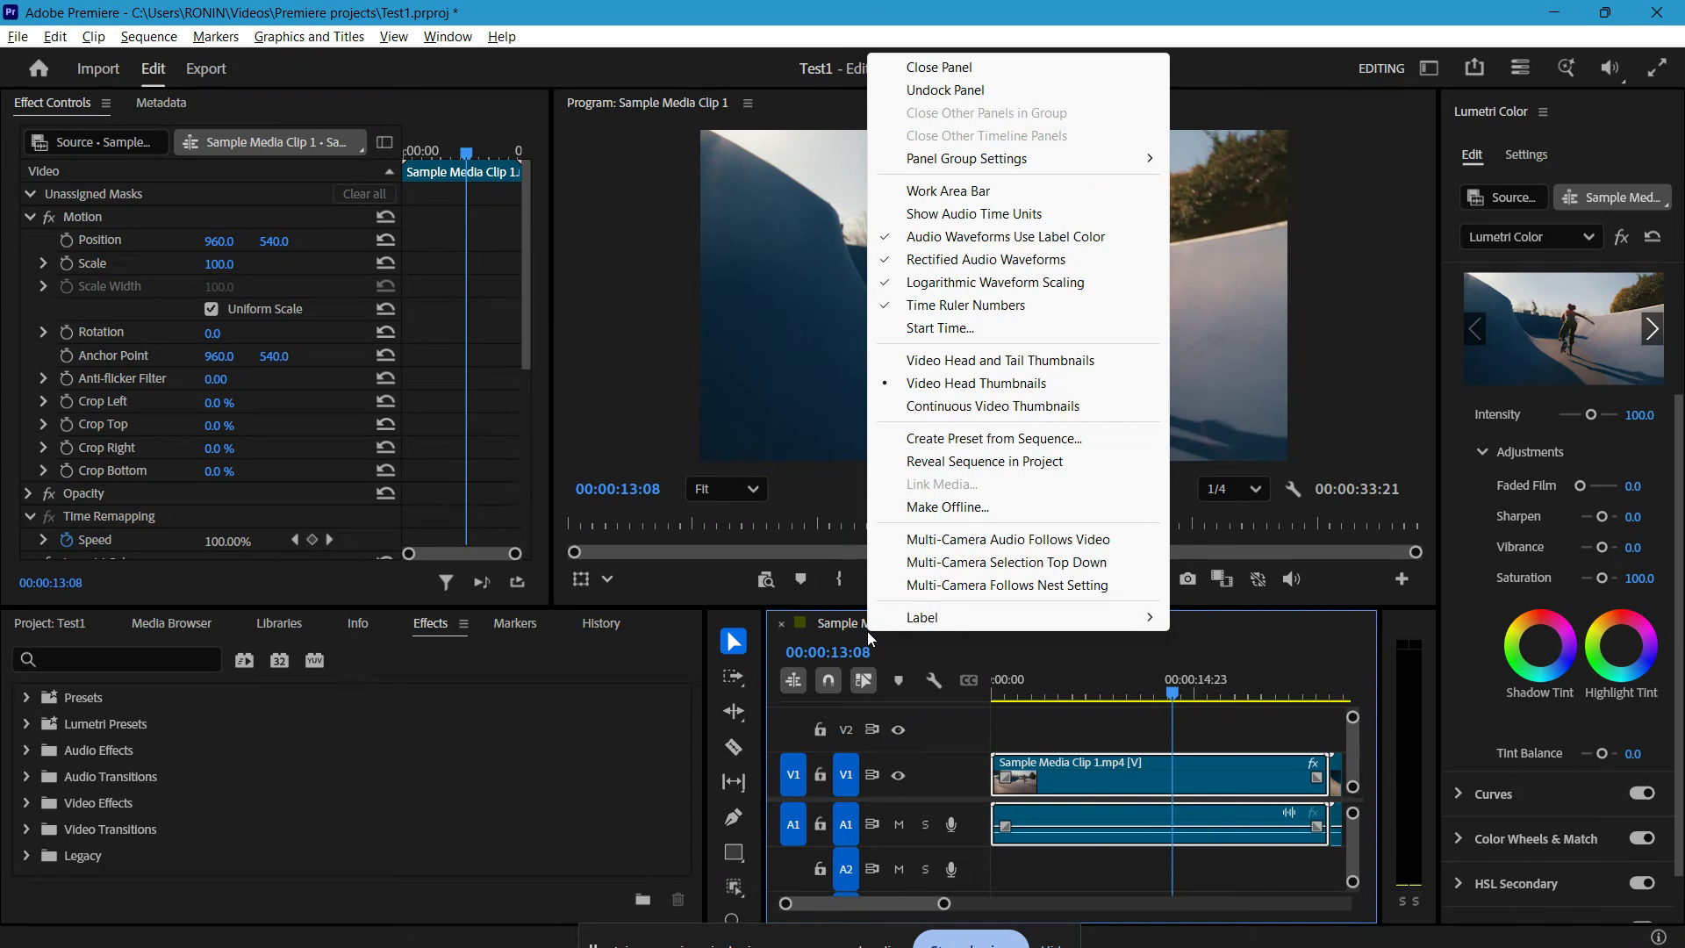
click(850, 634)
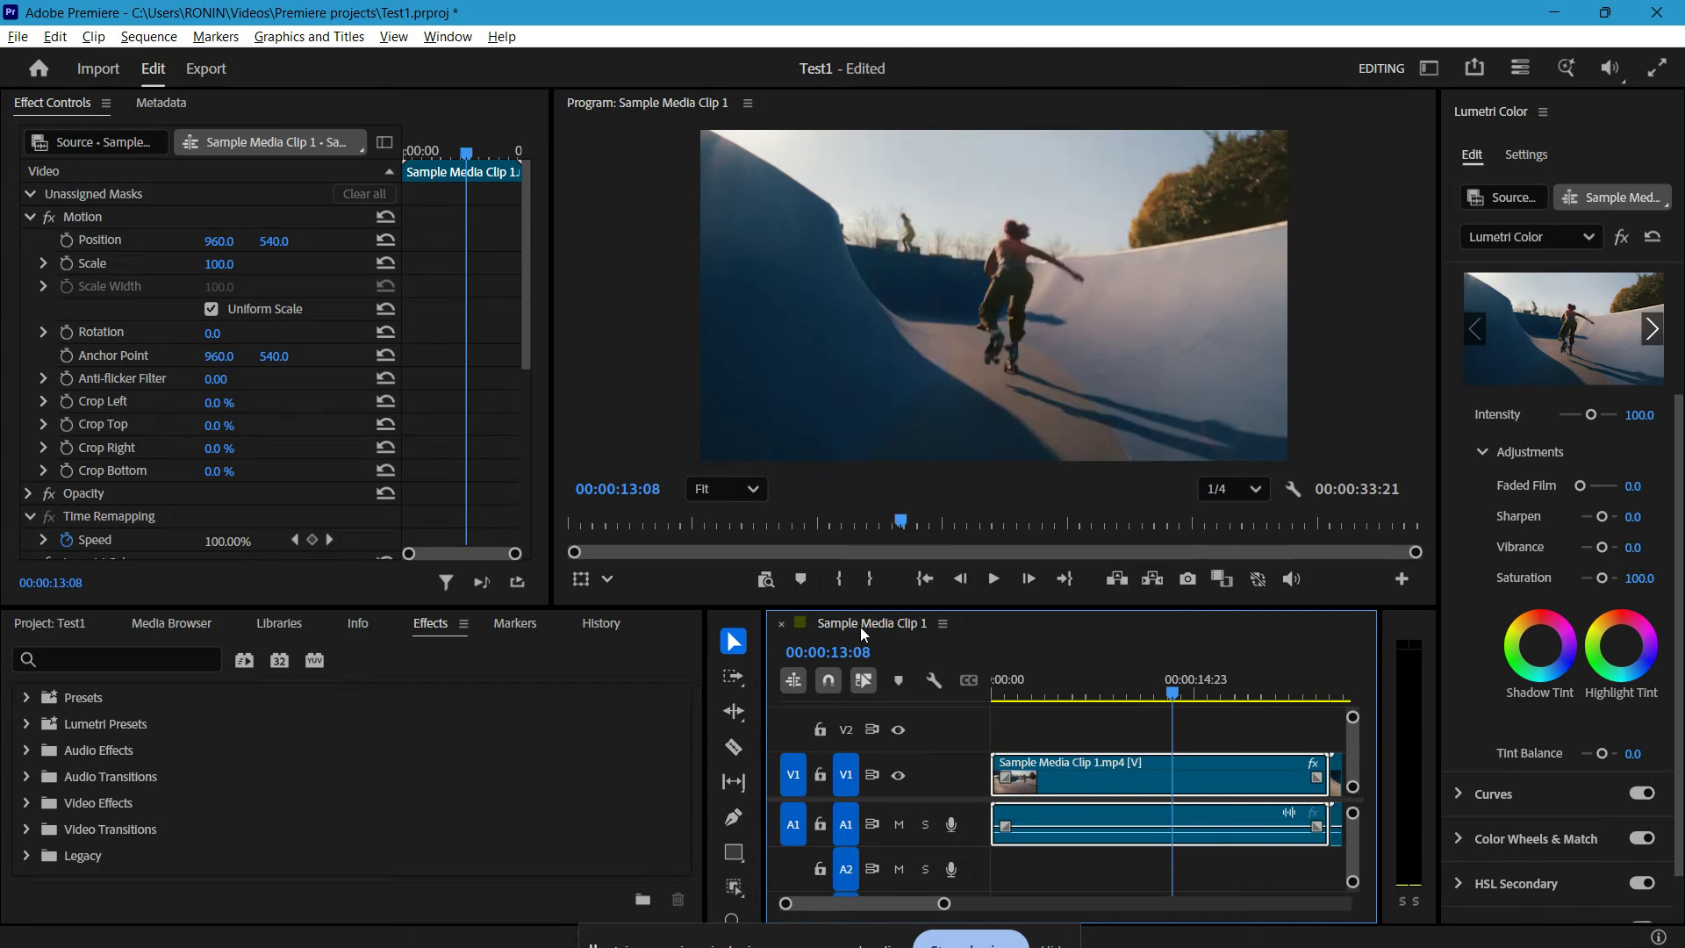
right_click(861, 628)
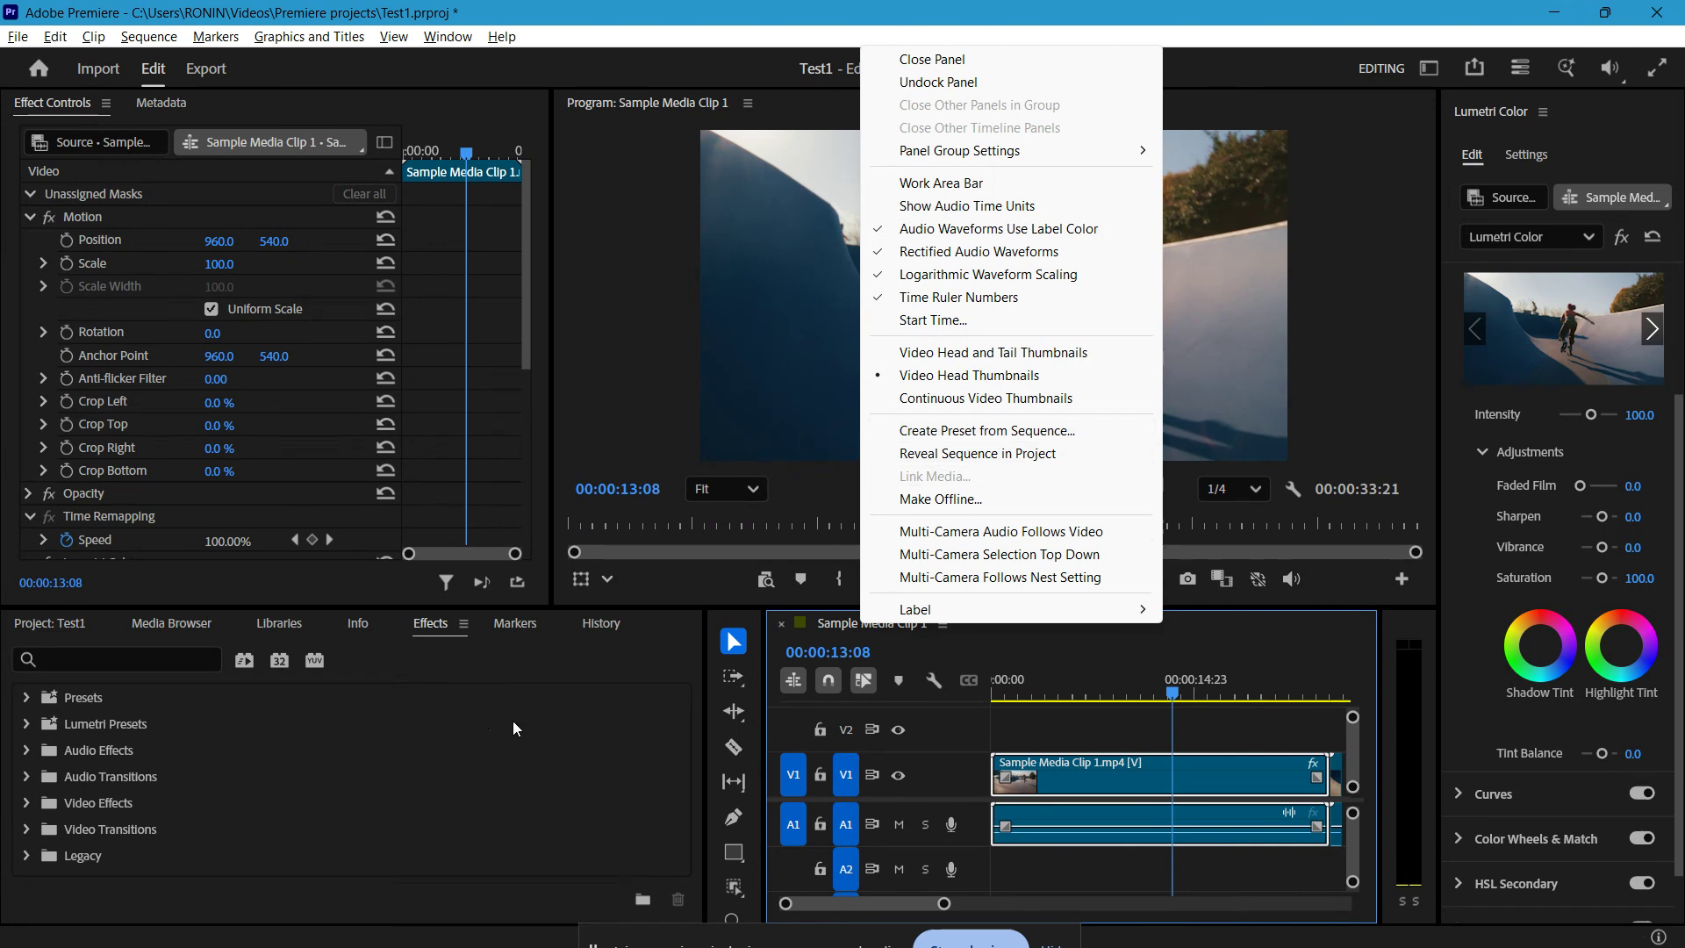
Step: Examine the HD 1080p presets and frame size settings for a new sequence, and leave without creating one
click(56, 36)
mouse_move(24, 38)
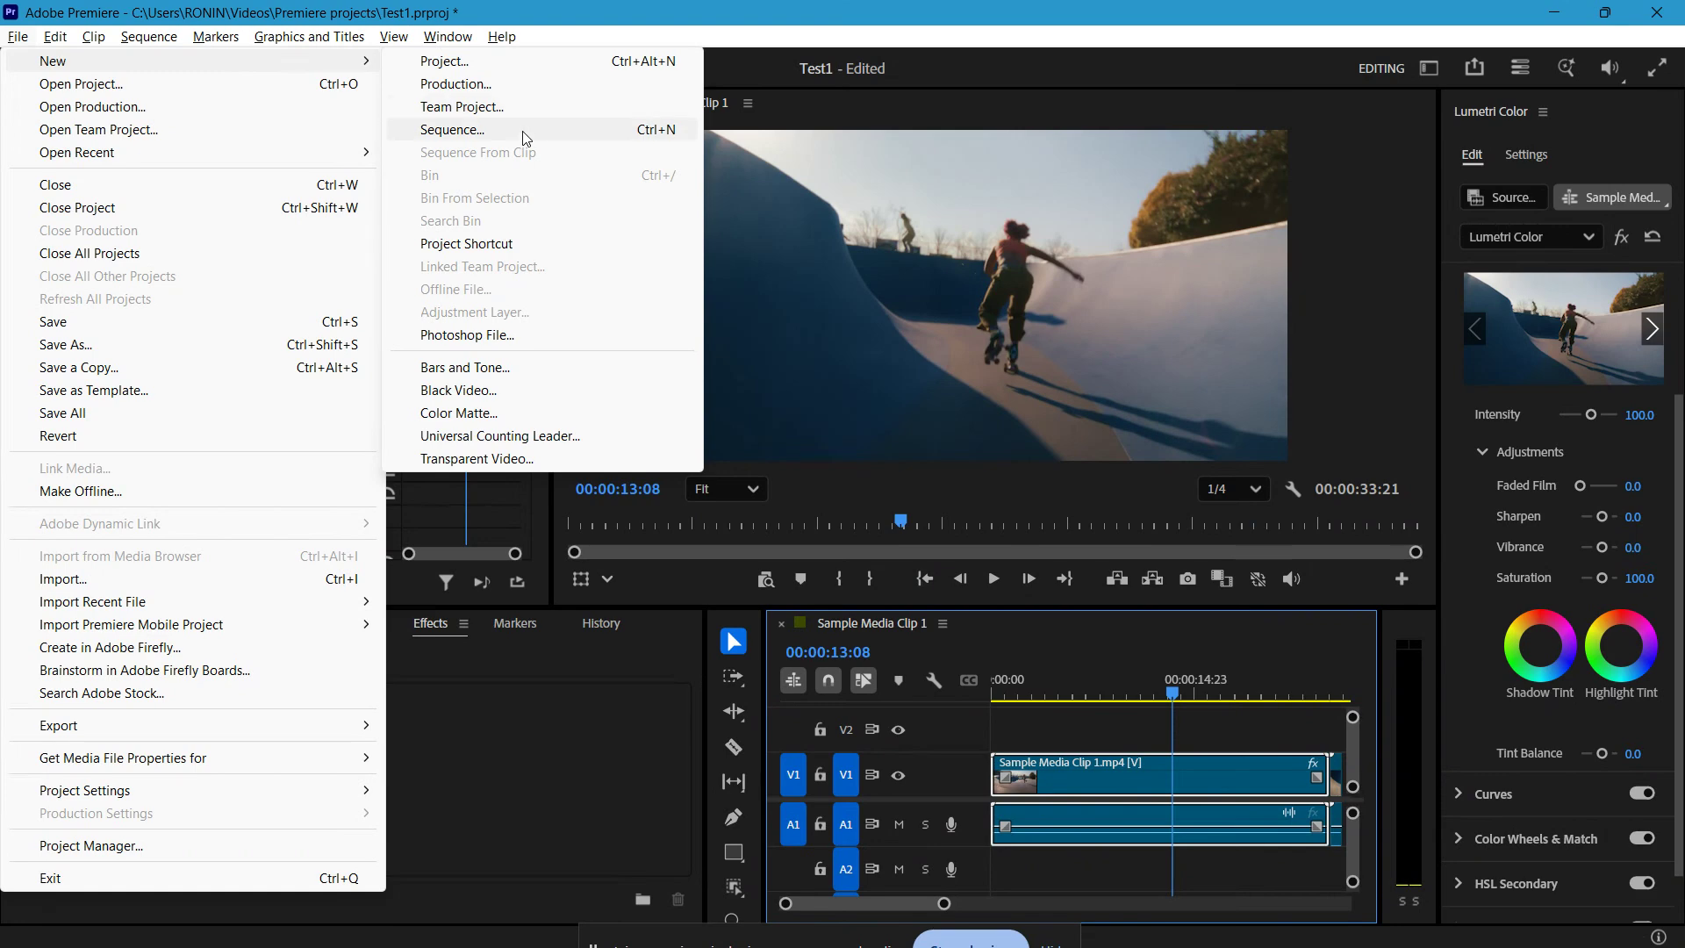
click(525, 132)
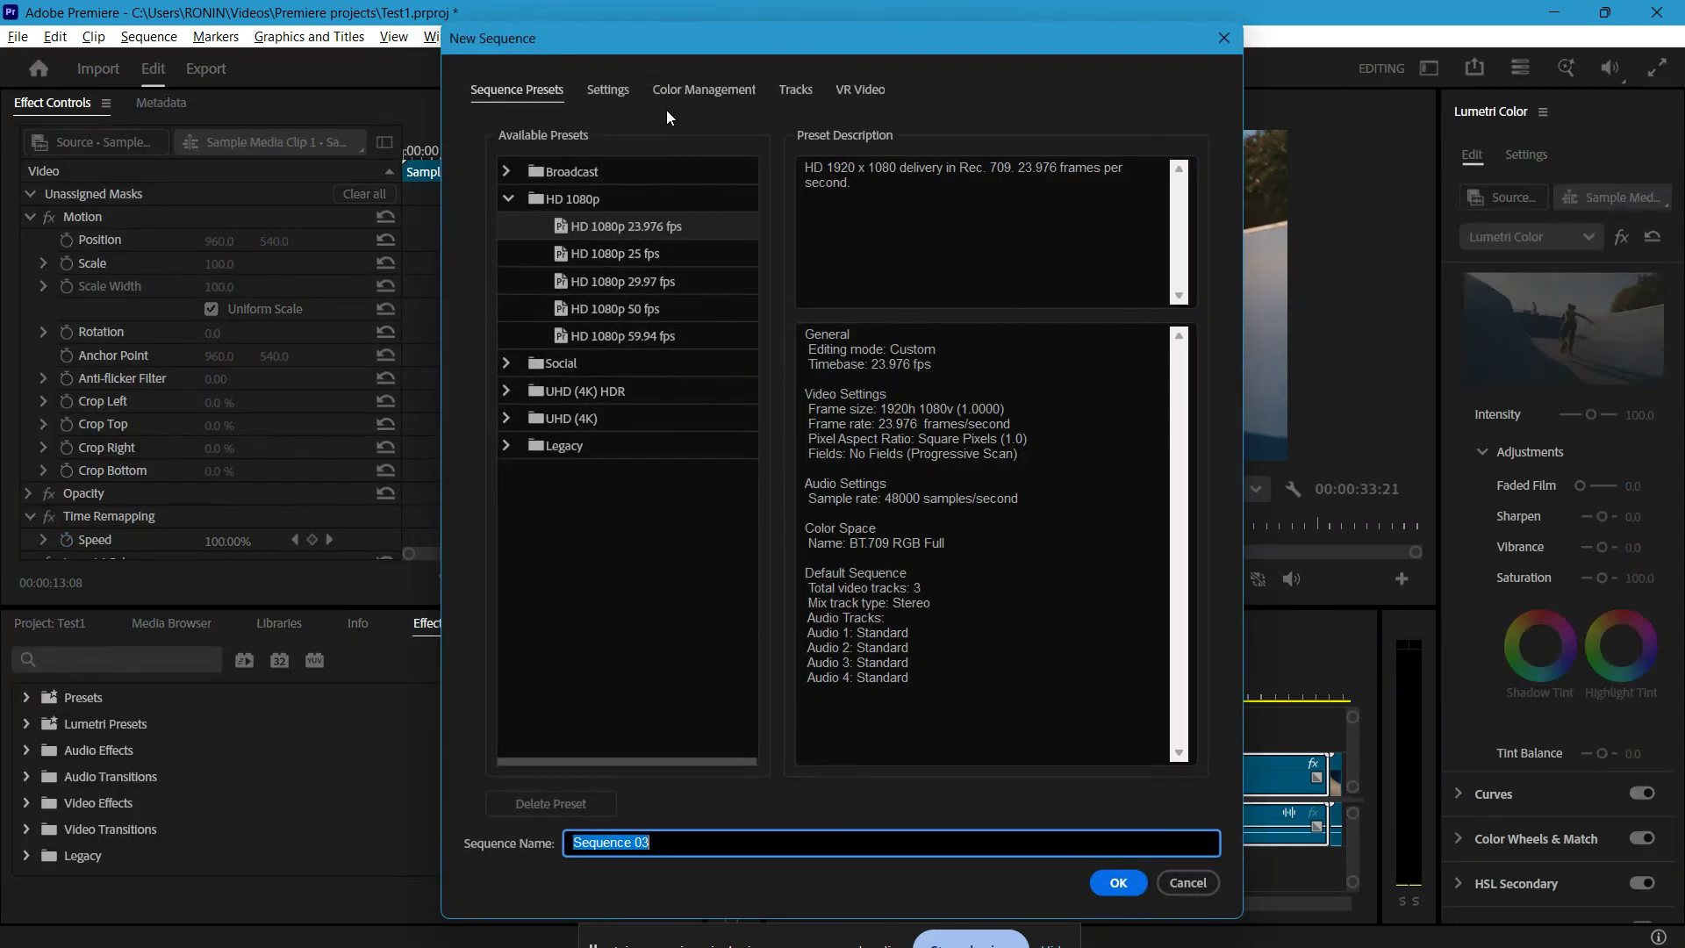
click(607, 89)
click(656, 248)
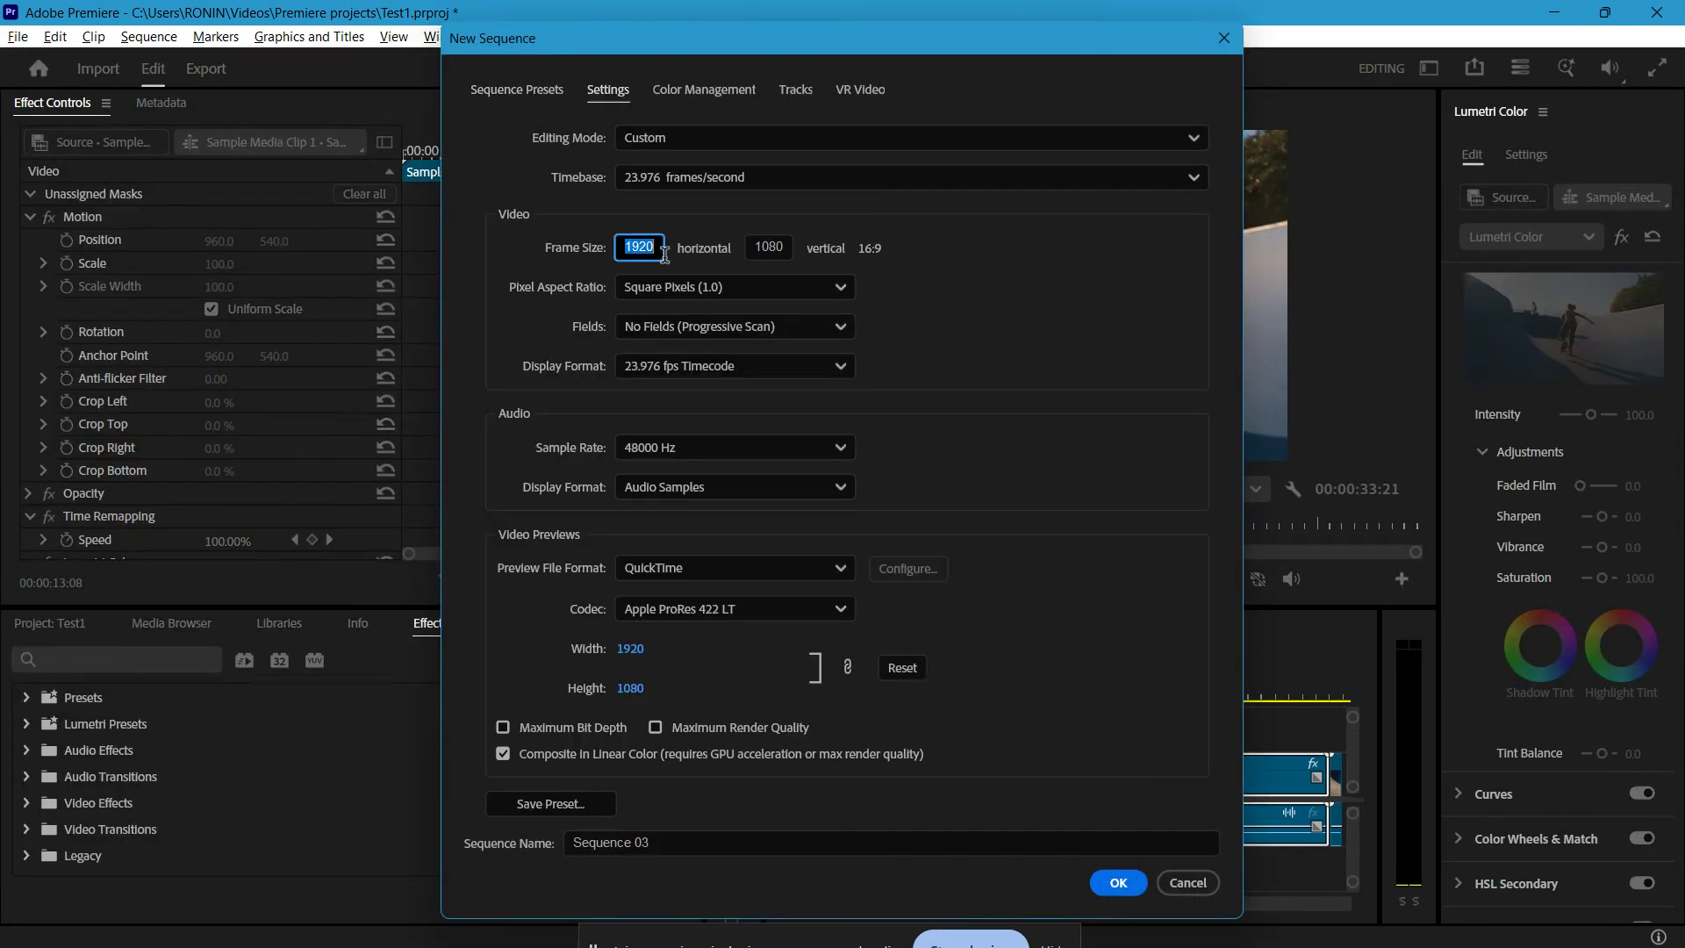
click(788, 249)
click(551, 89)
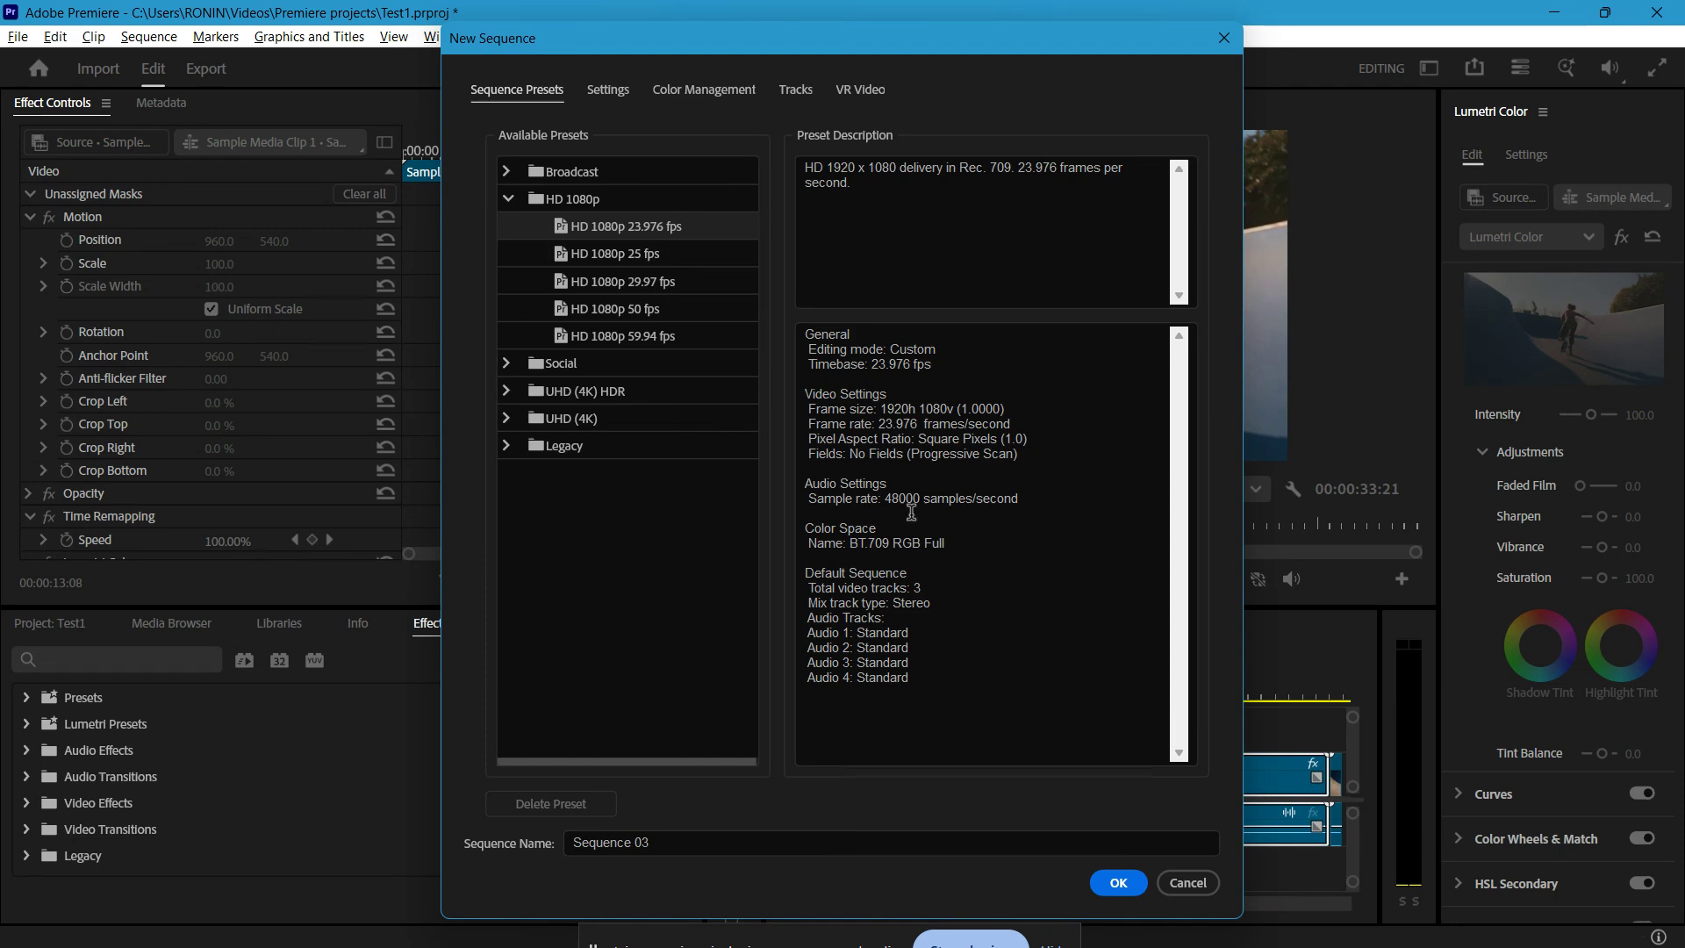
click(1190, 883)
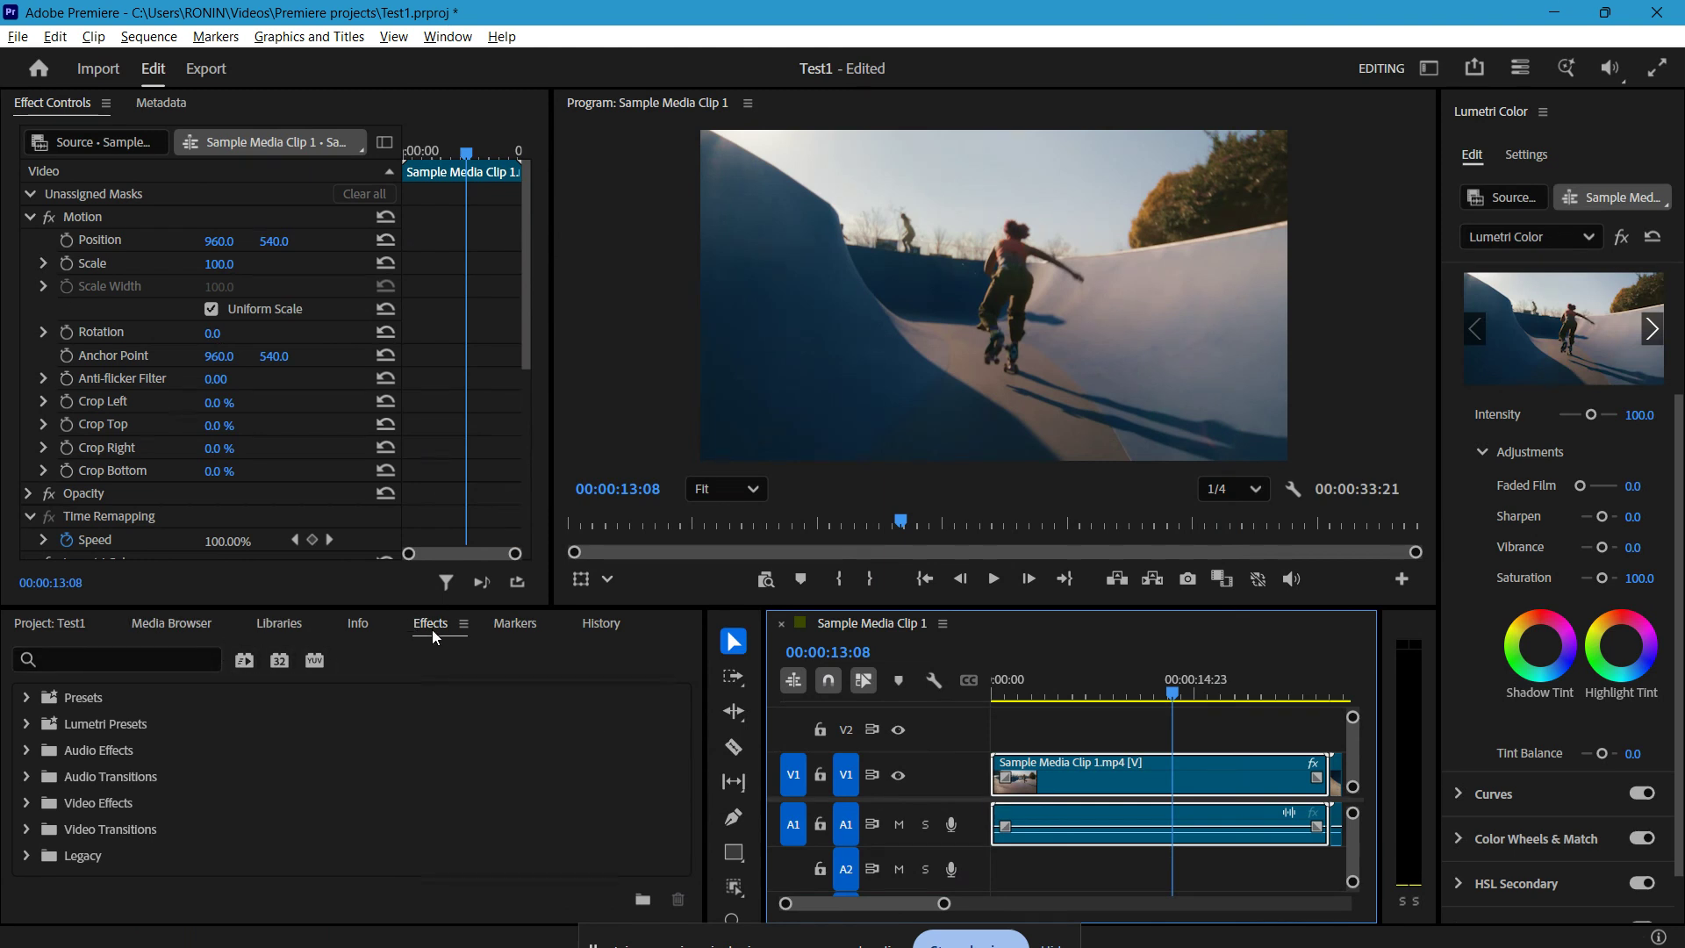
Step: Search the effects for "sharp" and apply the Sharpen video effect to Sample Media Clip 1.mp4 on track V1
click(188, 649)
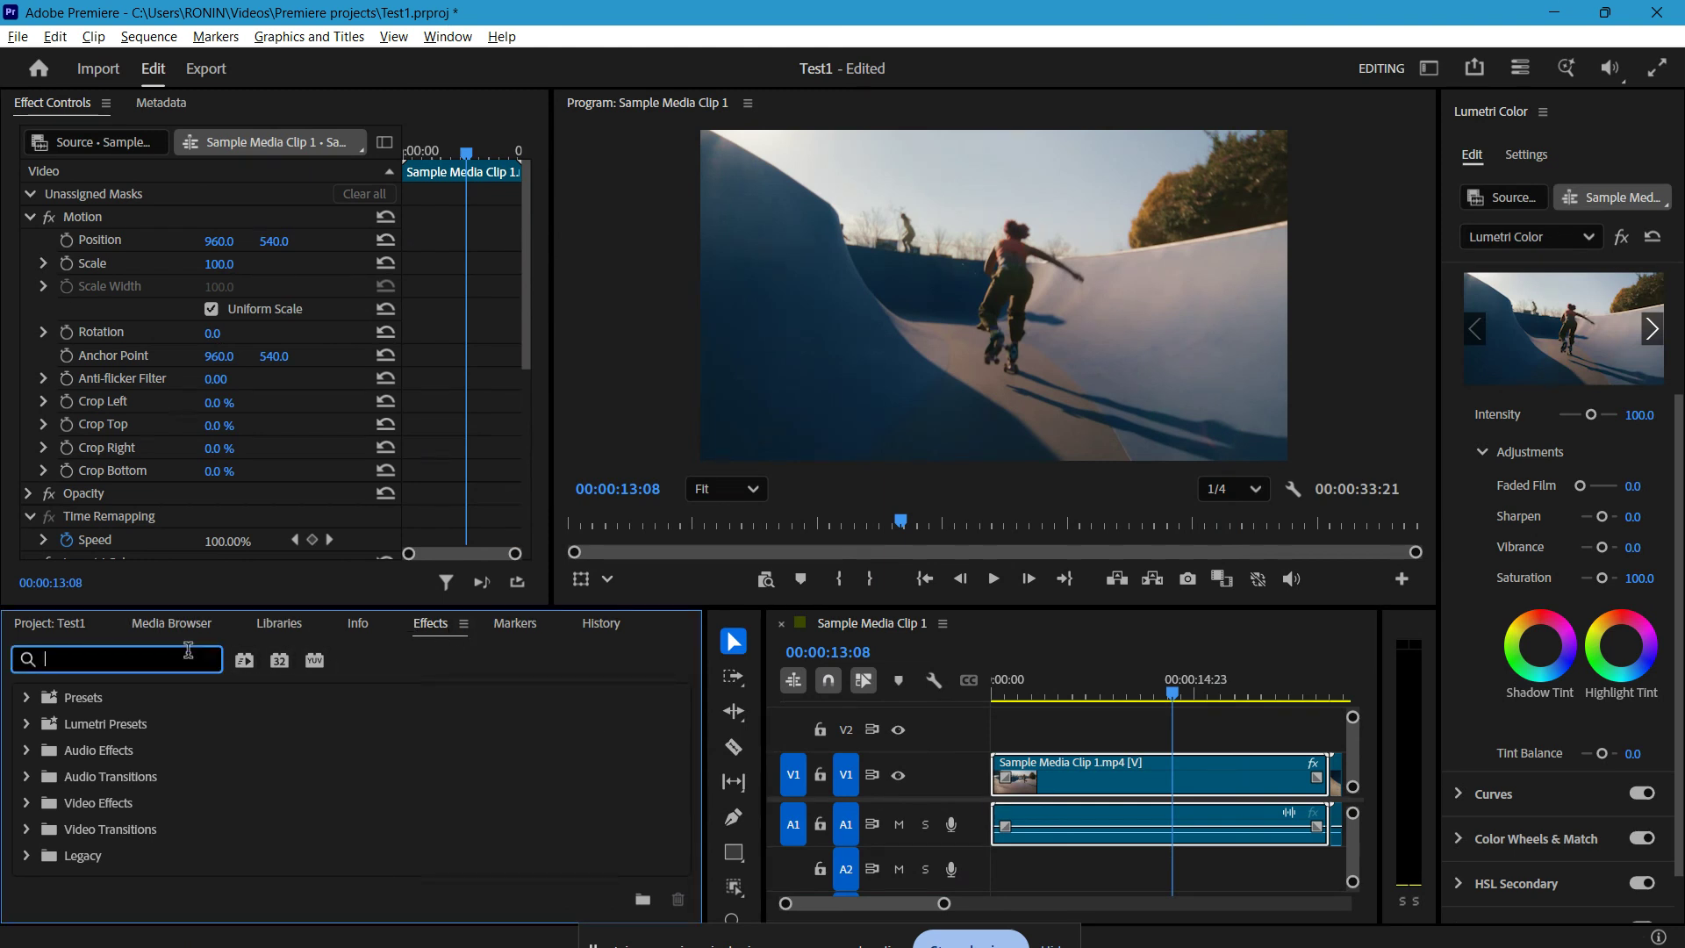
text(sharo)
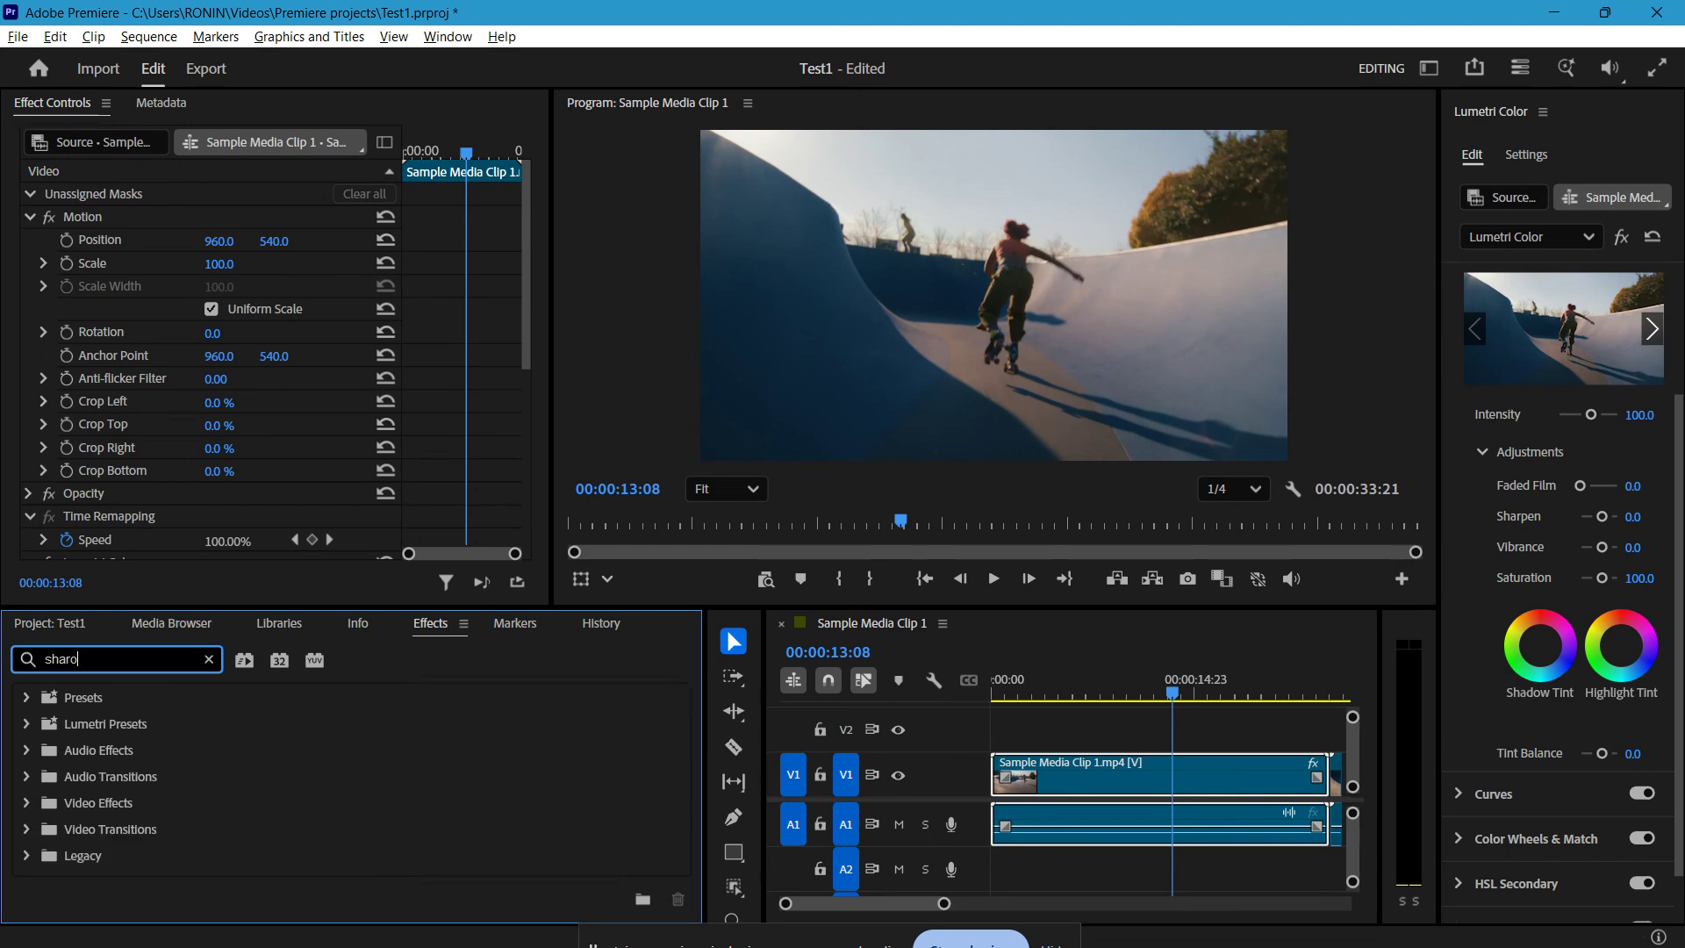
key(BackSpace)
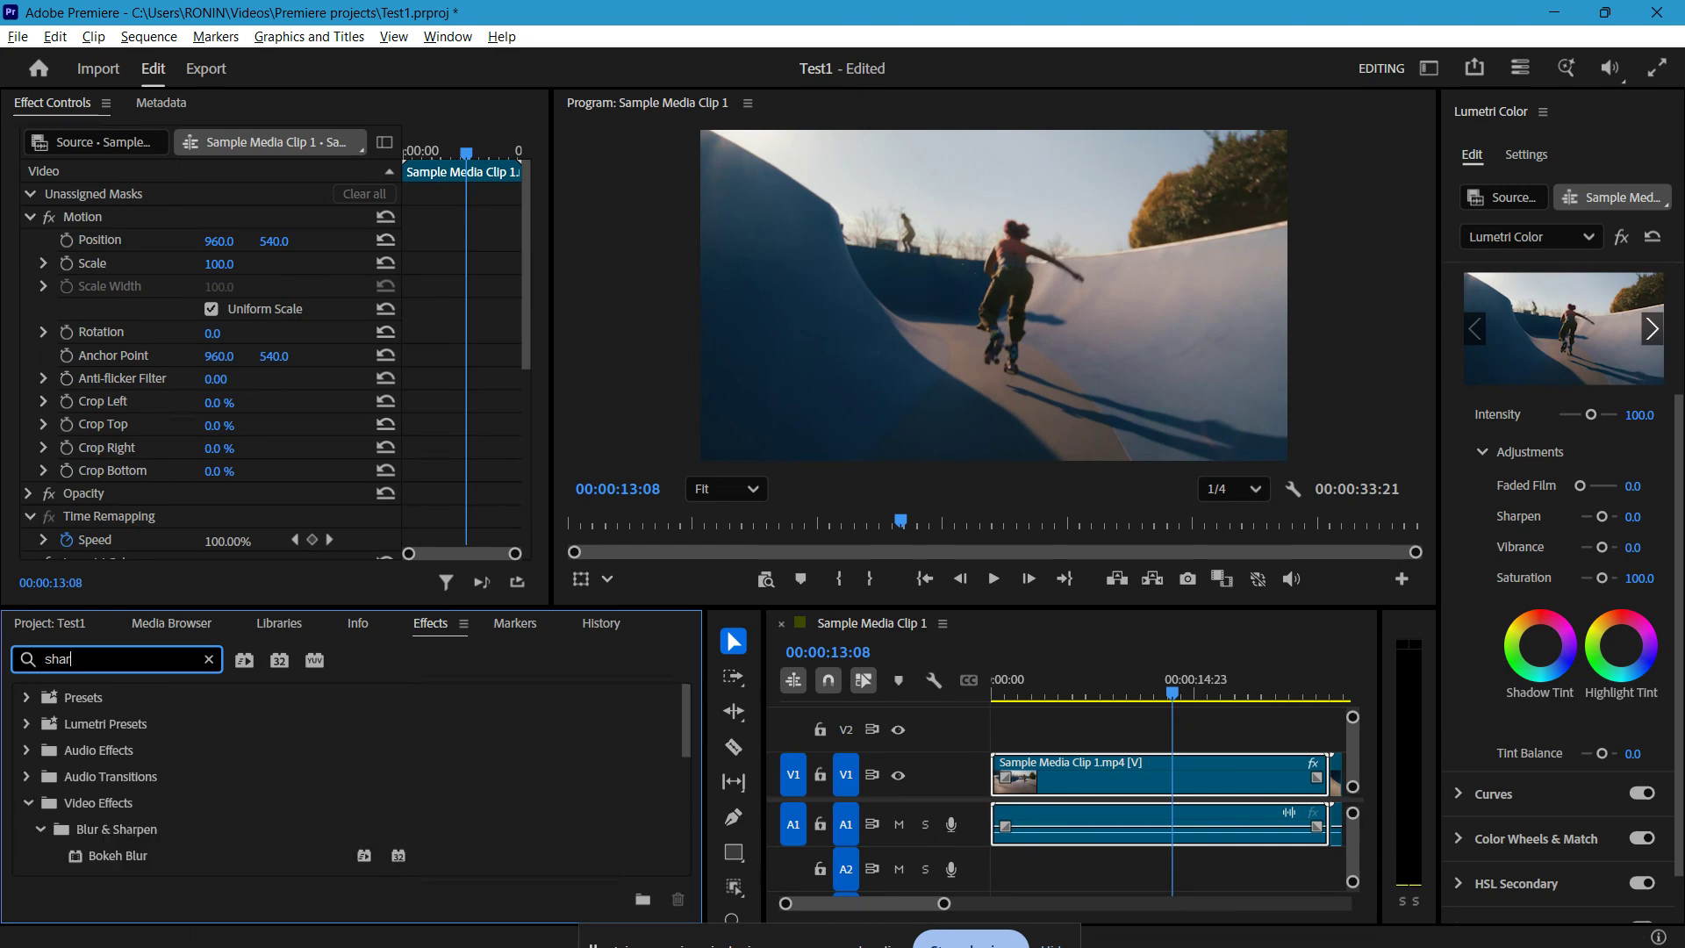
text(p)
scroll(286, 810, down, 5)
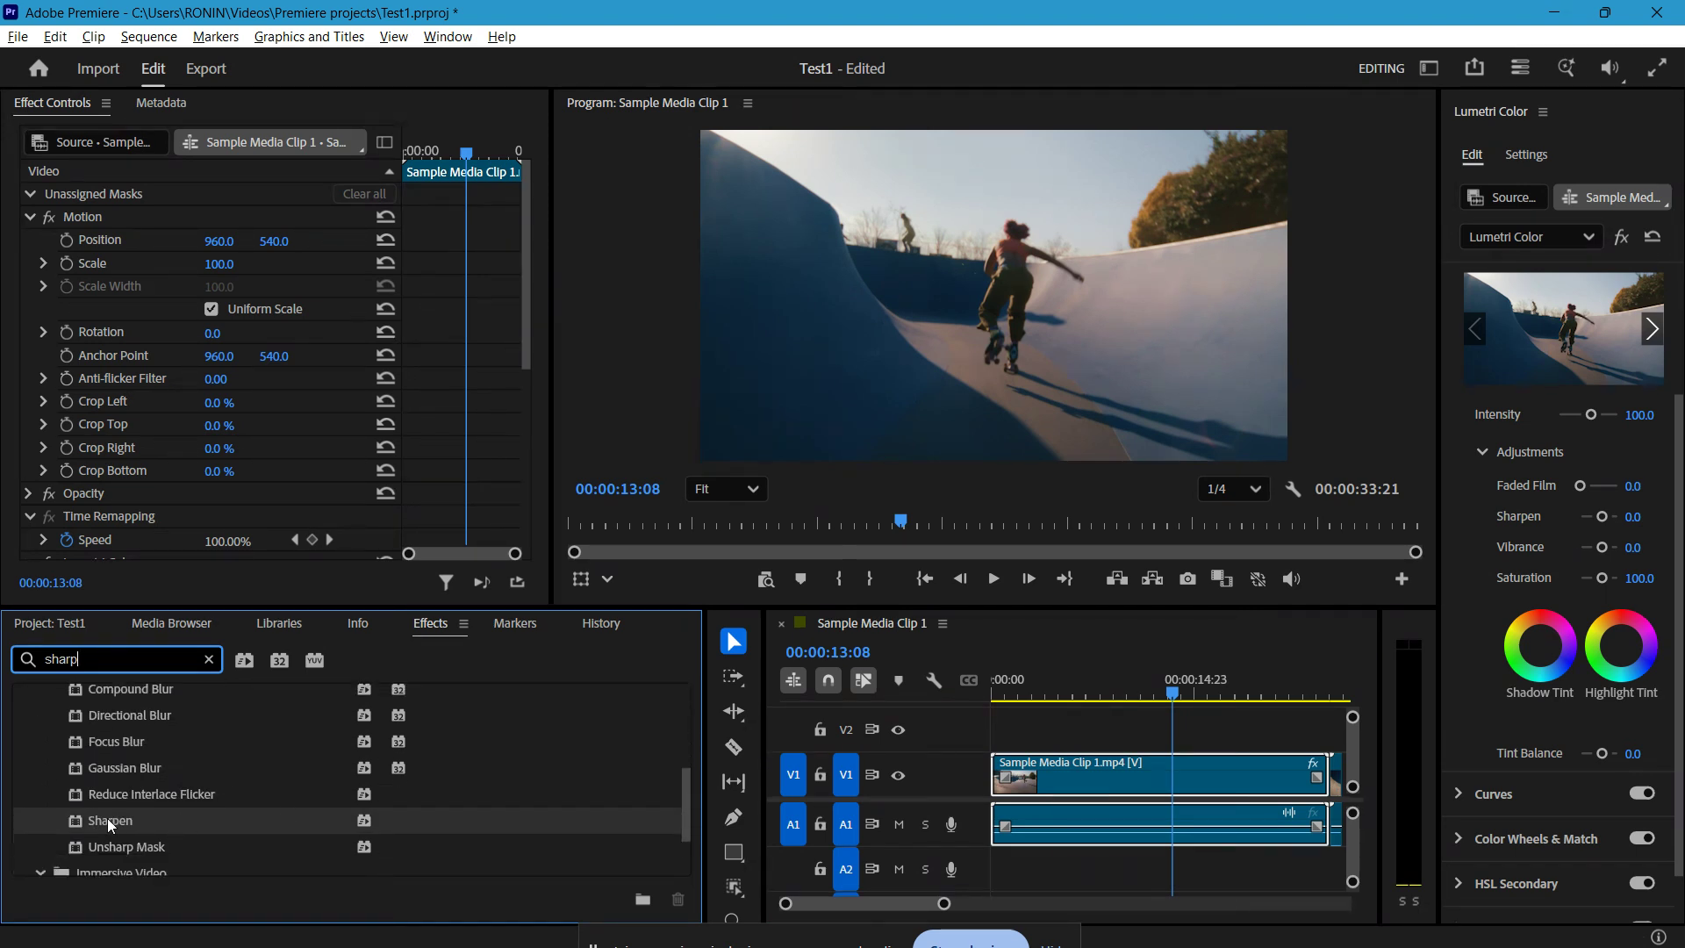
drag(107, 818, 1058, 769)
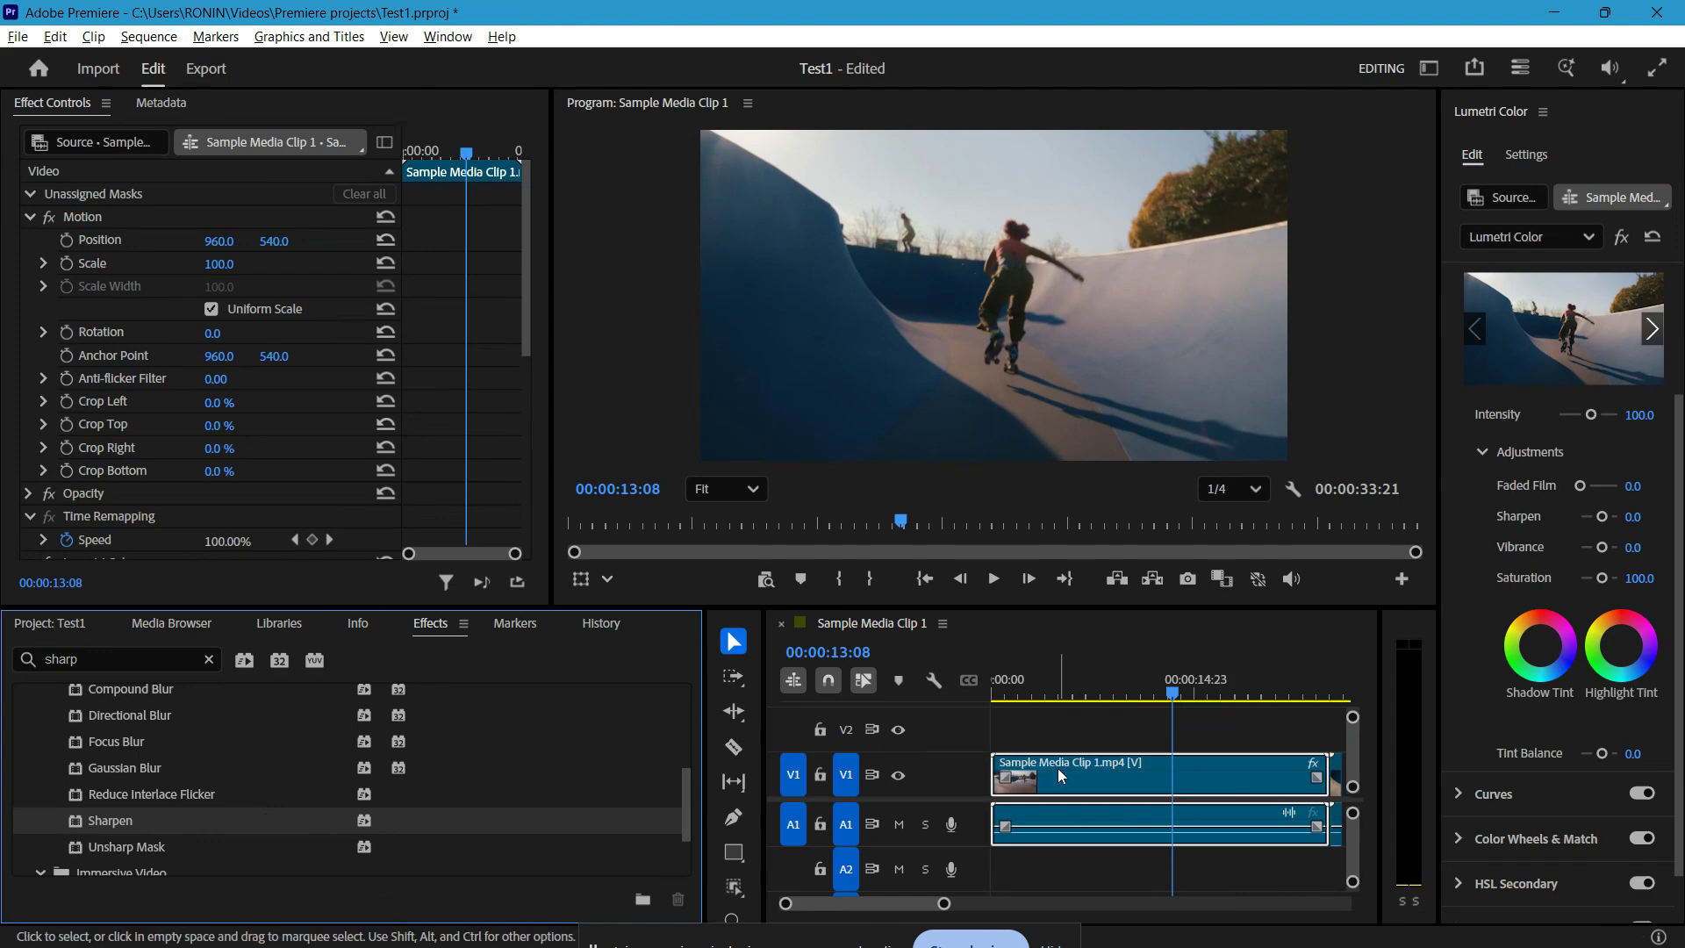
Step: Set the clip's Sharpen Amount to 26
scroll(251, 309, down, 5)
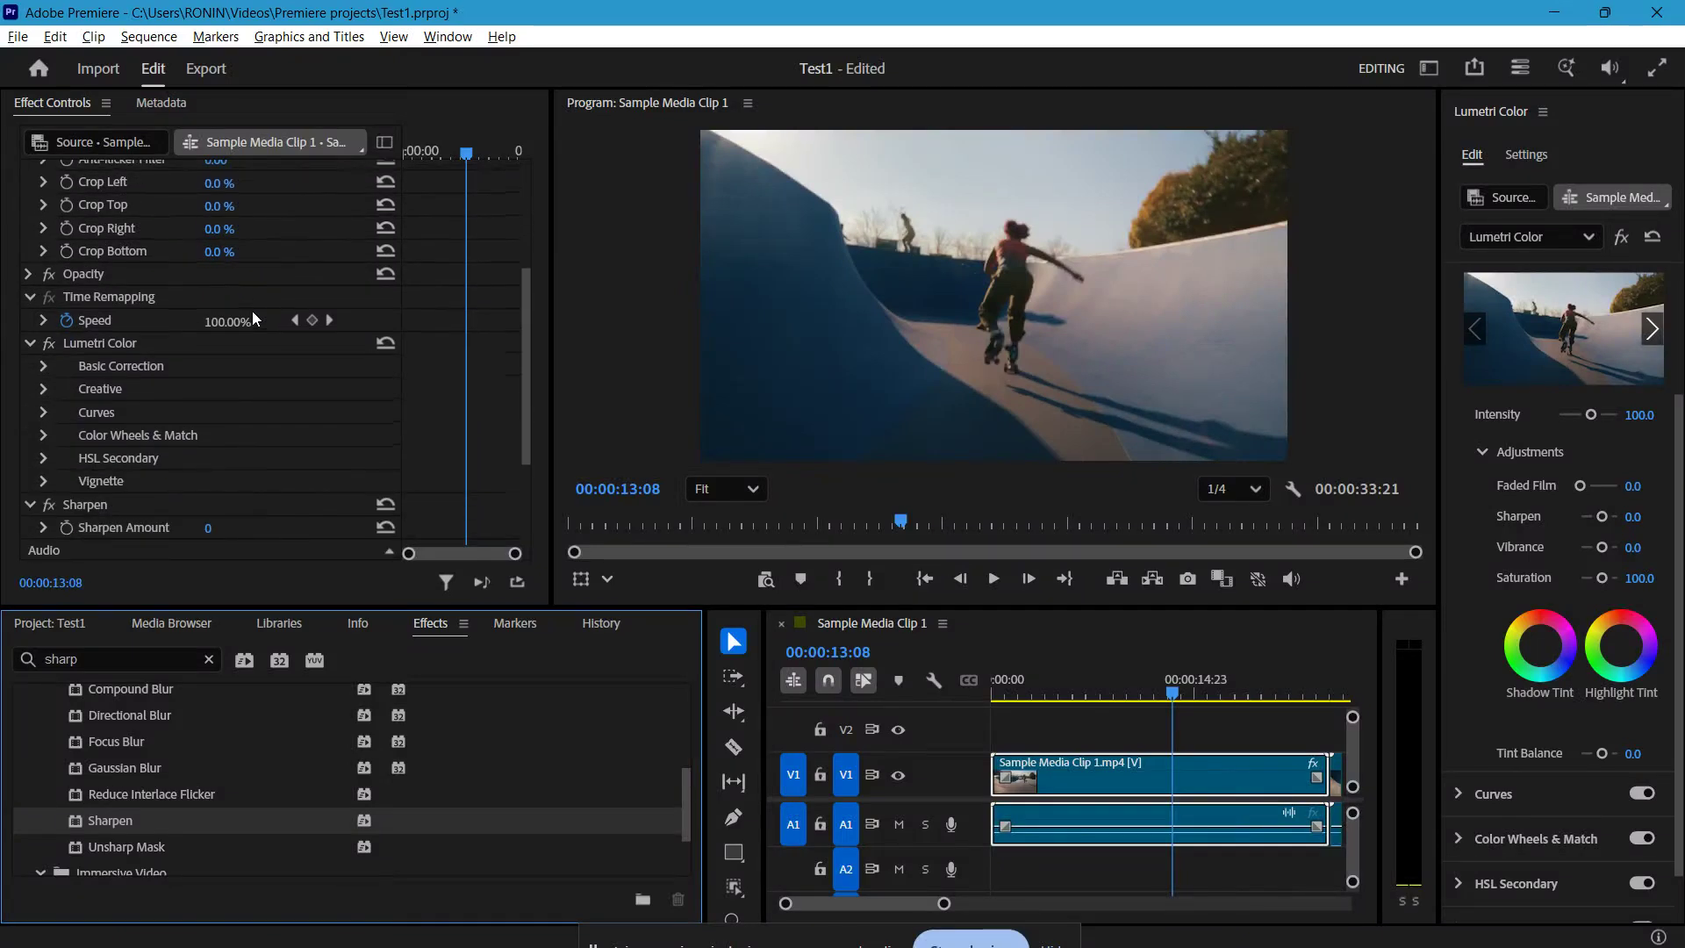
scroll(254, 318, down, 2)
scroll(253, 318, down, 3)
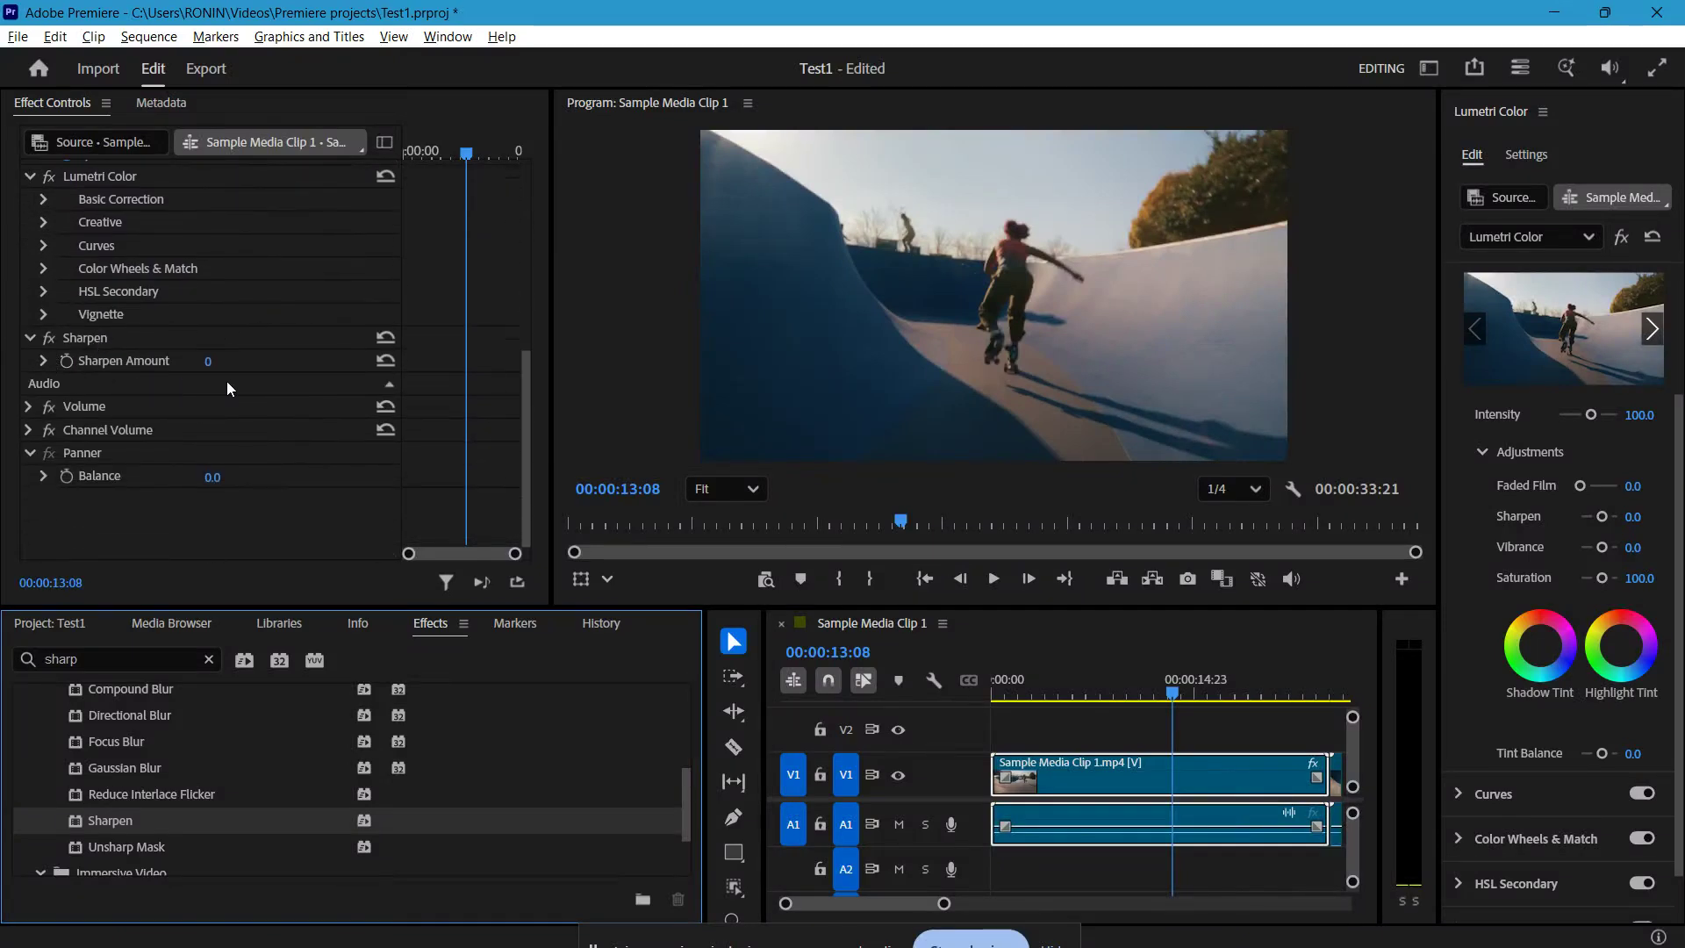
click(227, 381)
drag(212, 362, 226, 362)
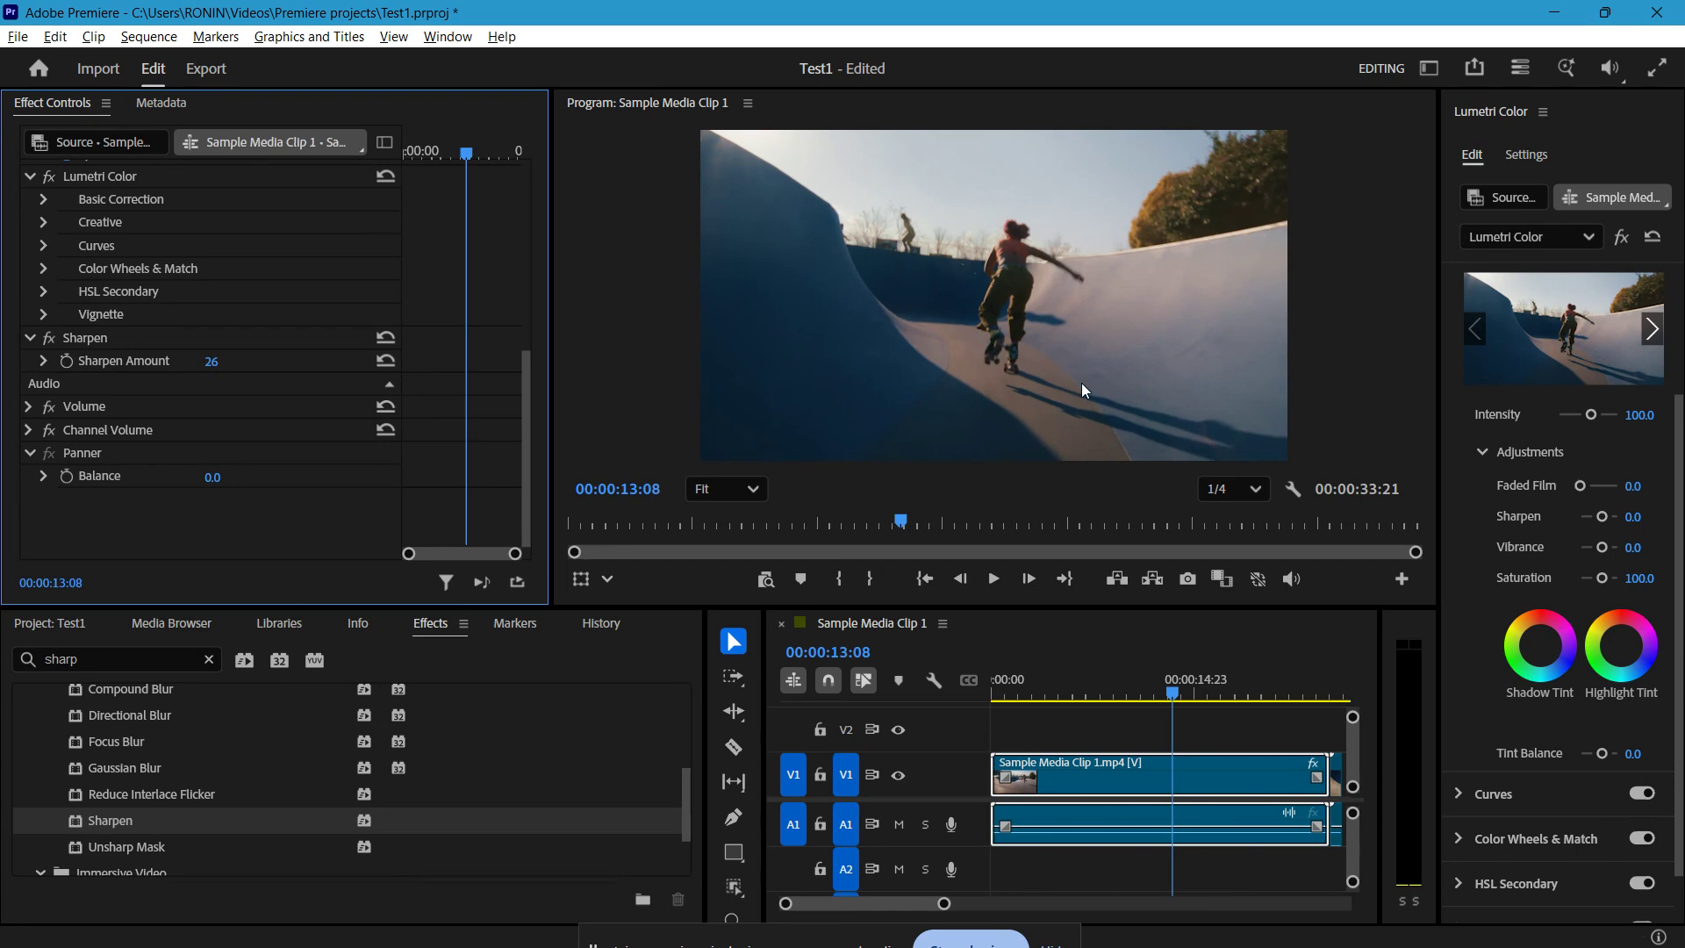
Step: In Lumetri Color's Basic Correction, raise the clip's Exposure to 1.6 and lower Shadows to -77.1
click(443, 39)
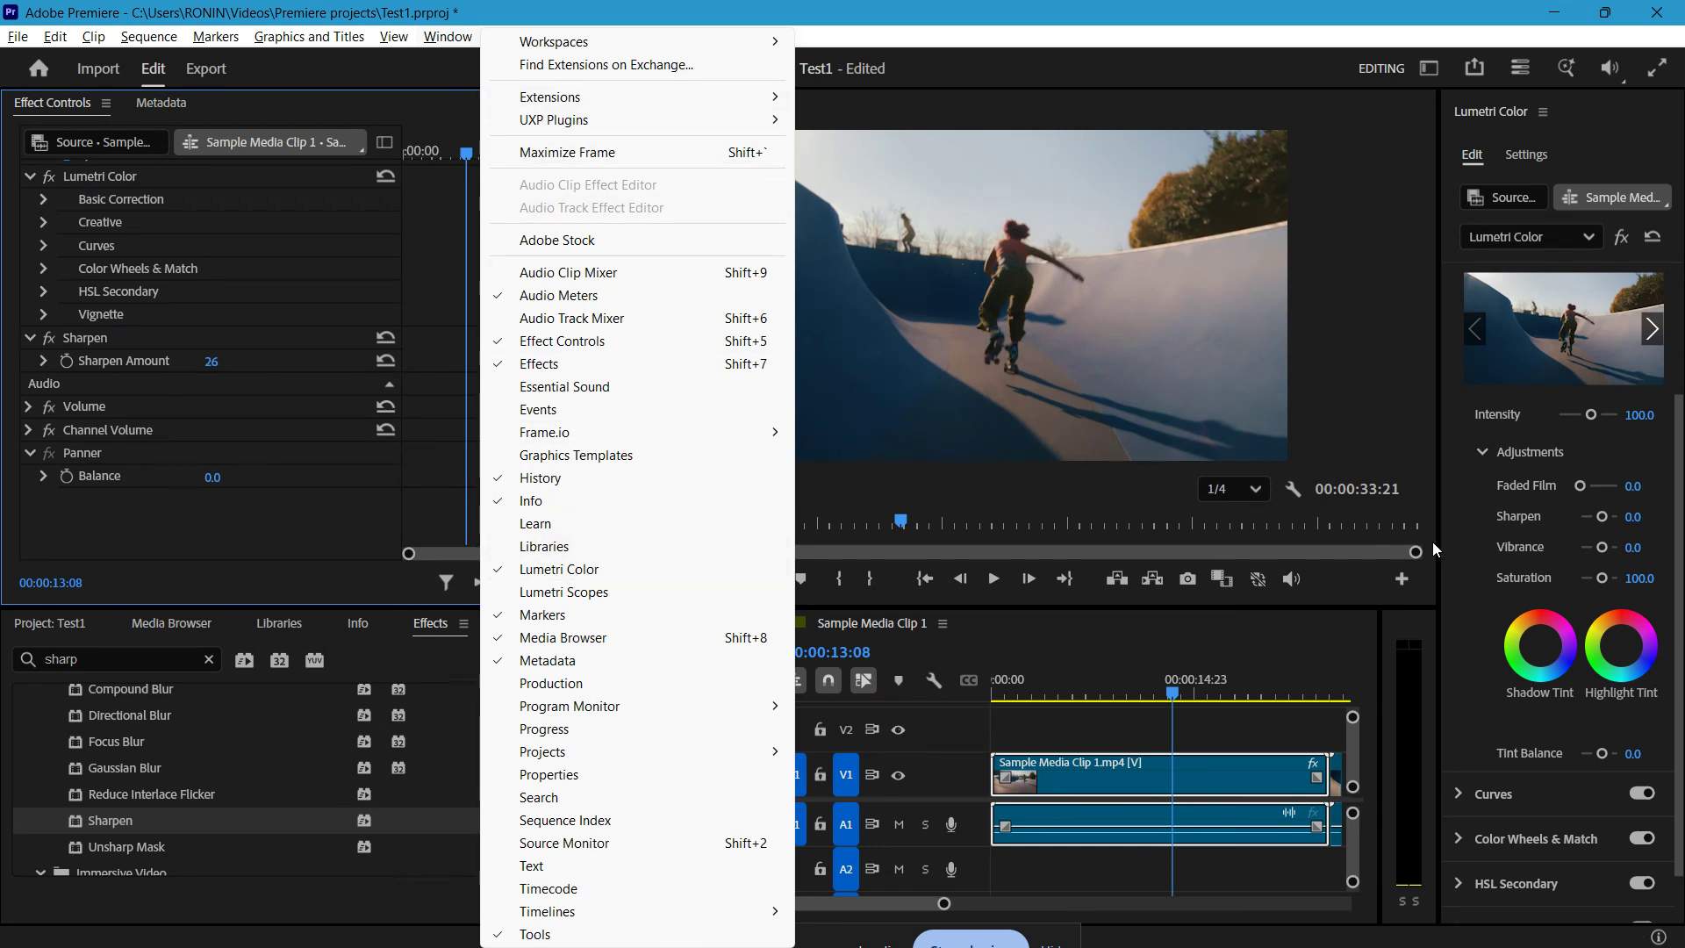
click(1493, 451)
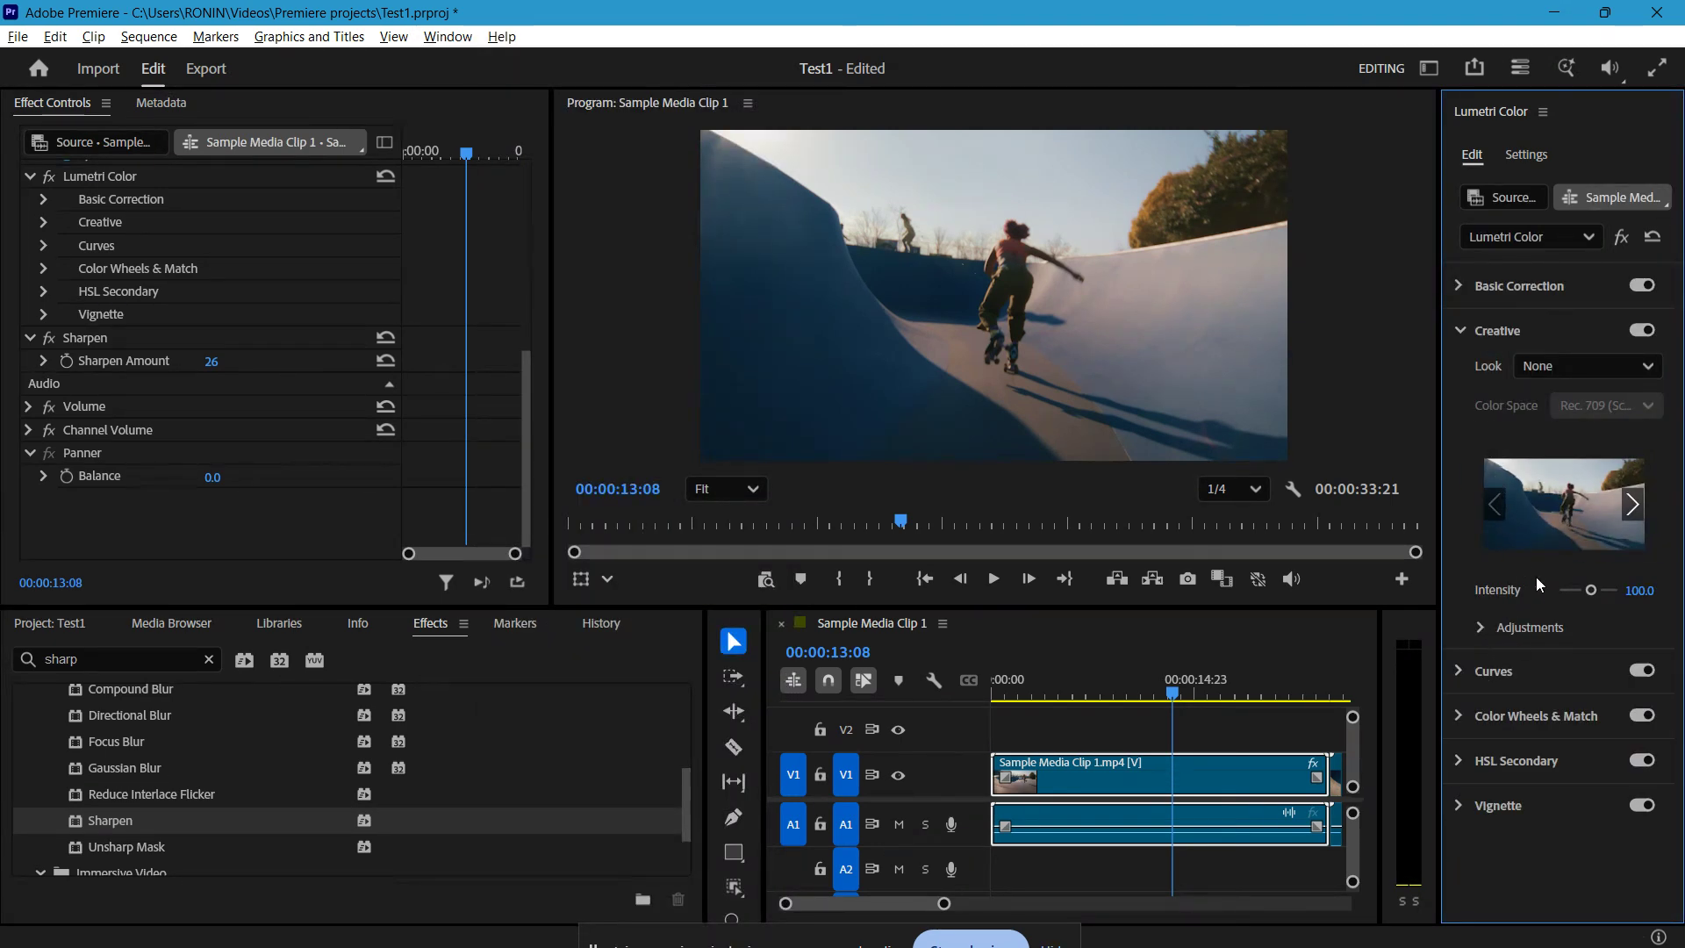
click(1466, 335)
click(1466, 289)
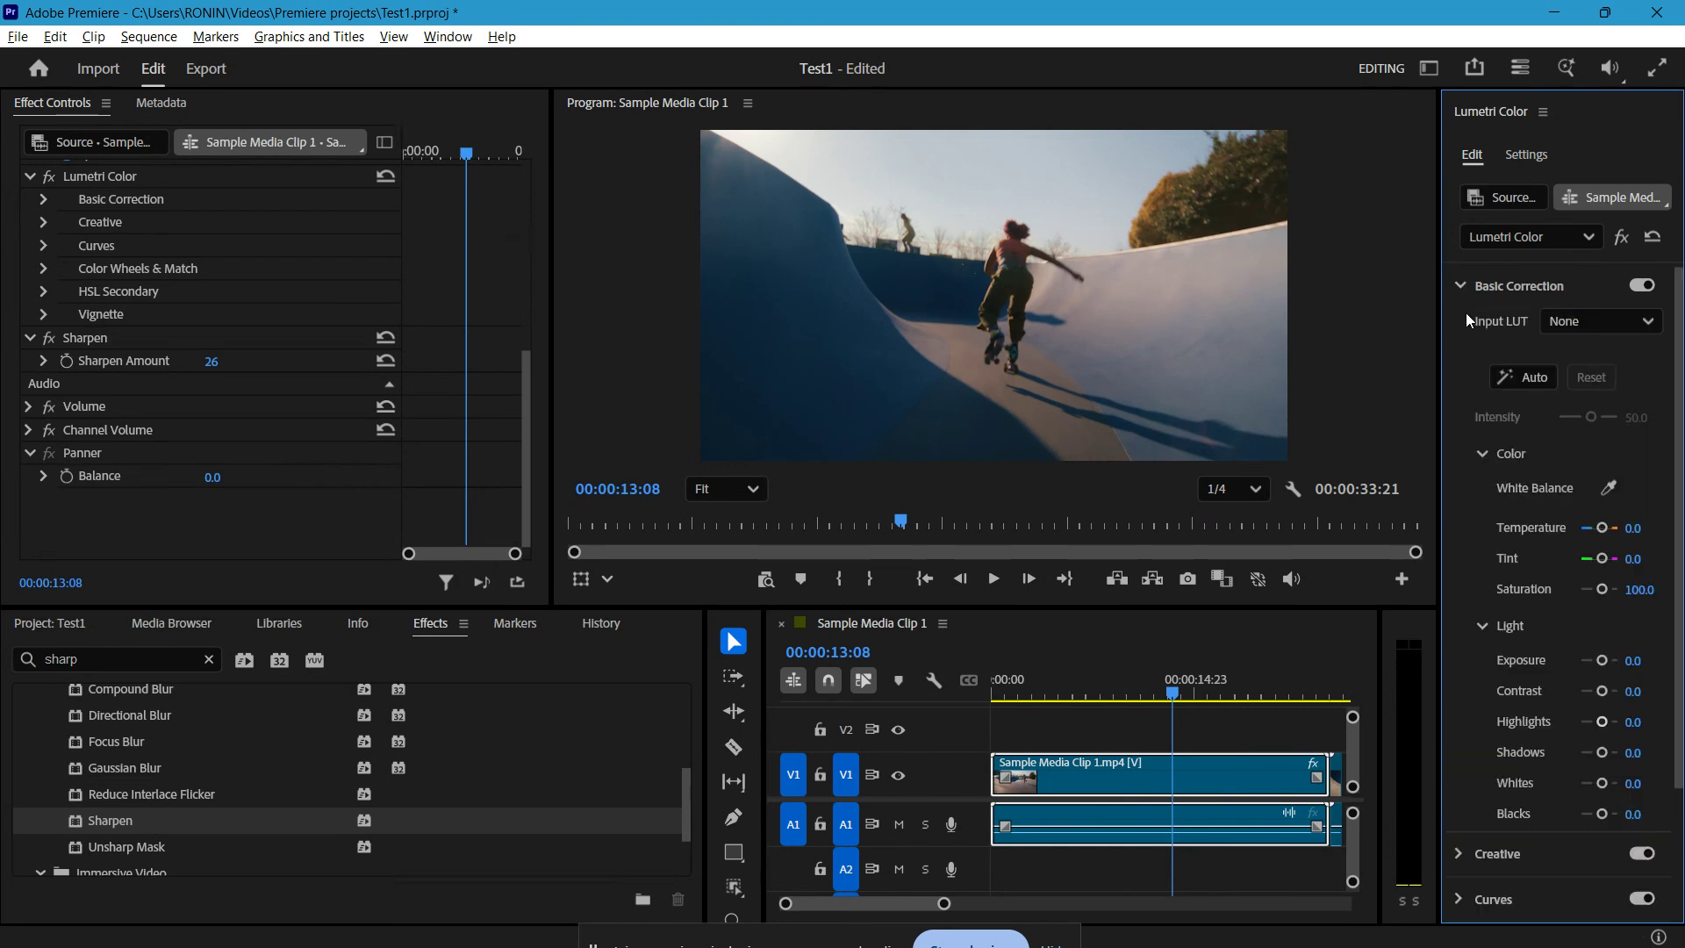
click(1604, 662)
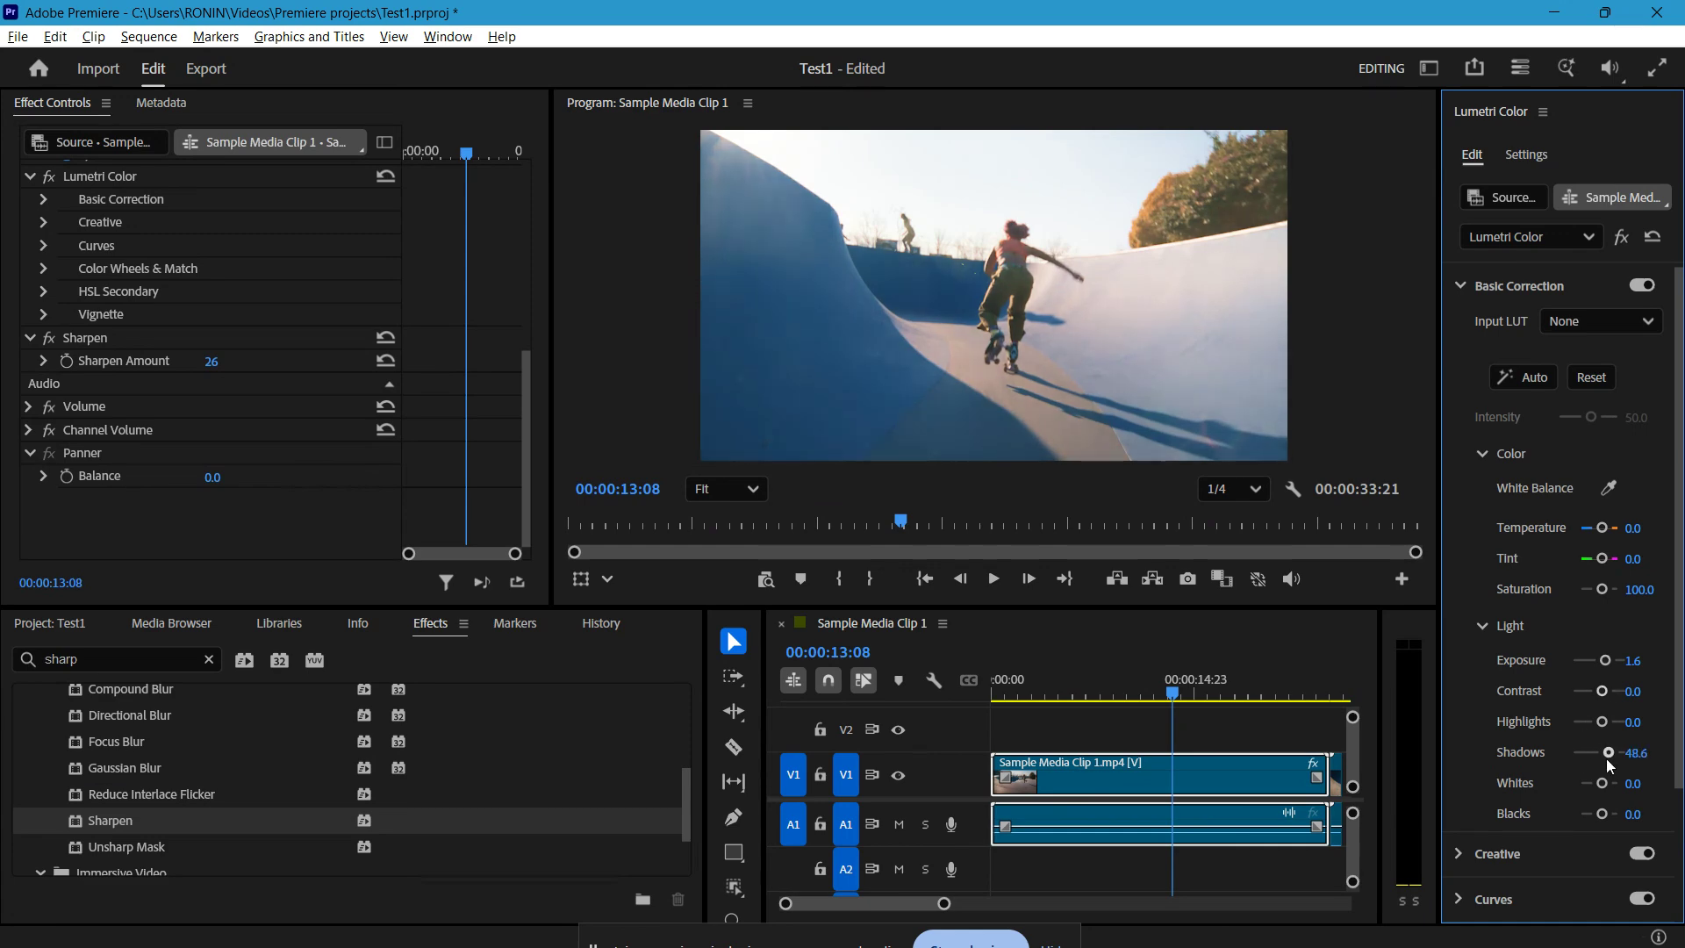
drag(1607, 758, 1582, 759)
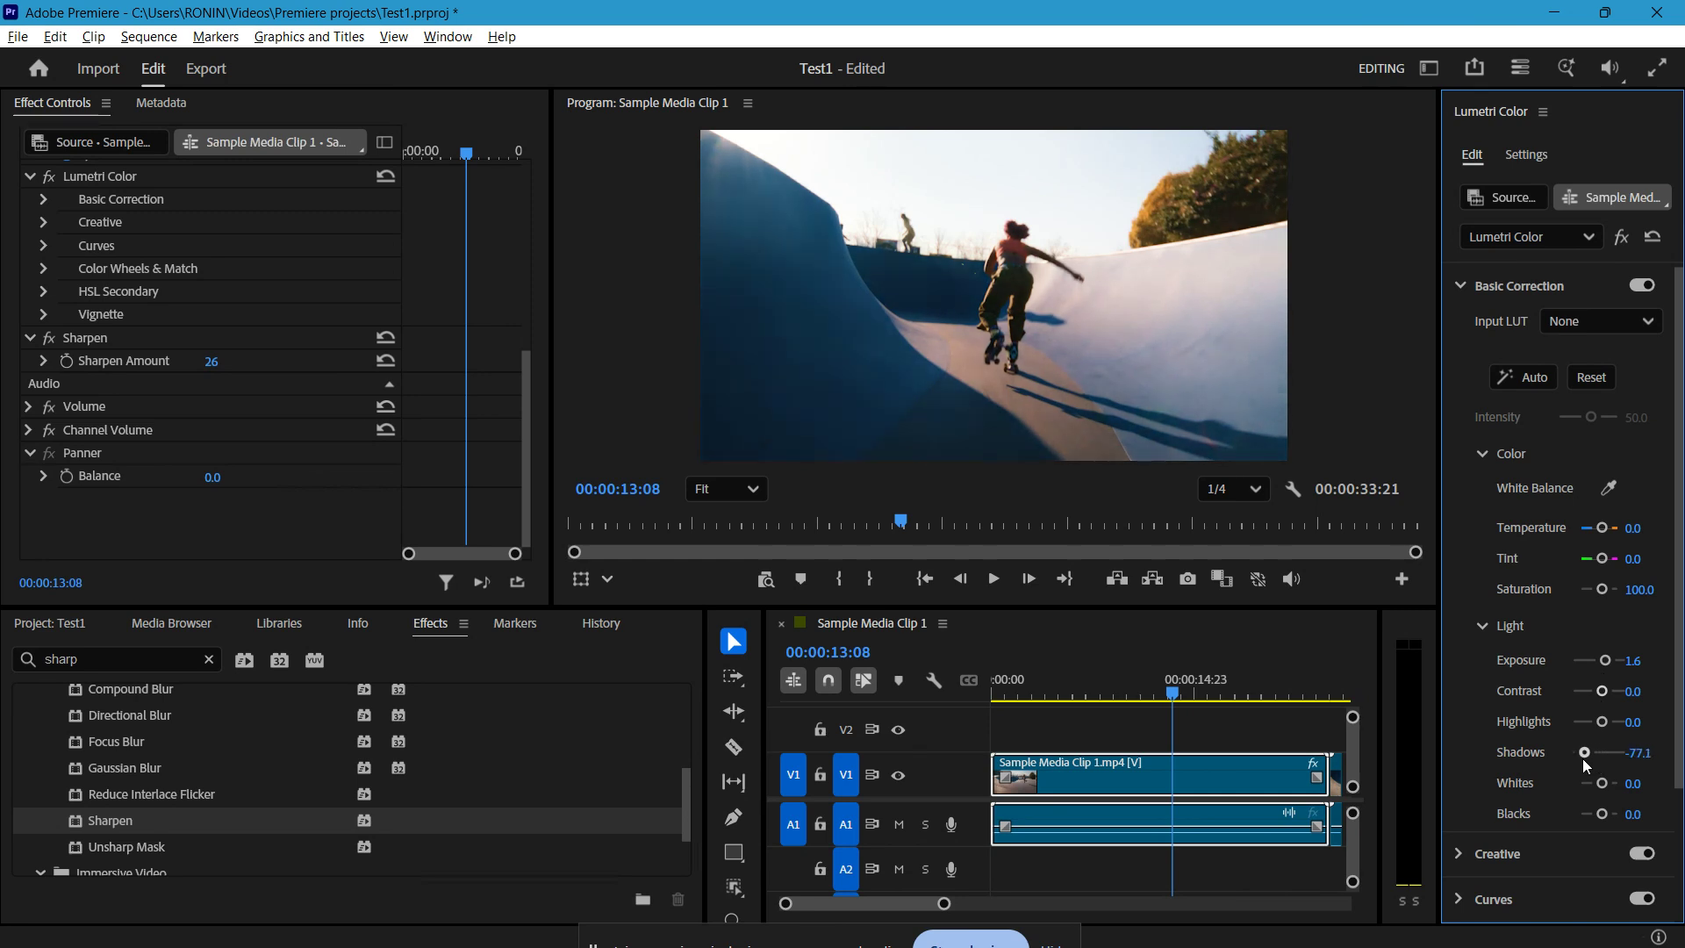
Step: Adjust the clip's Basic Correction to Shadows -65.7 and Saturation 131.4
scroll(1571, 755, down, 3)
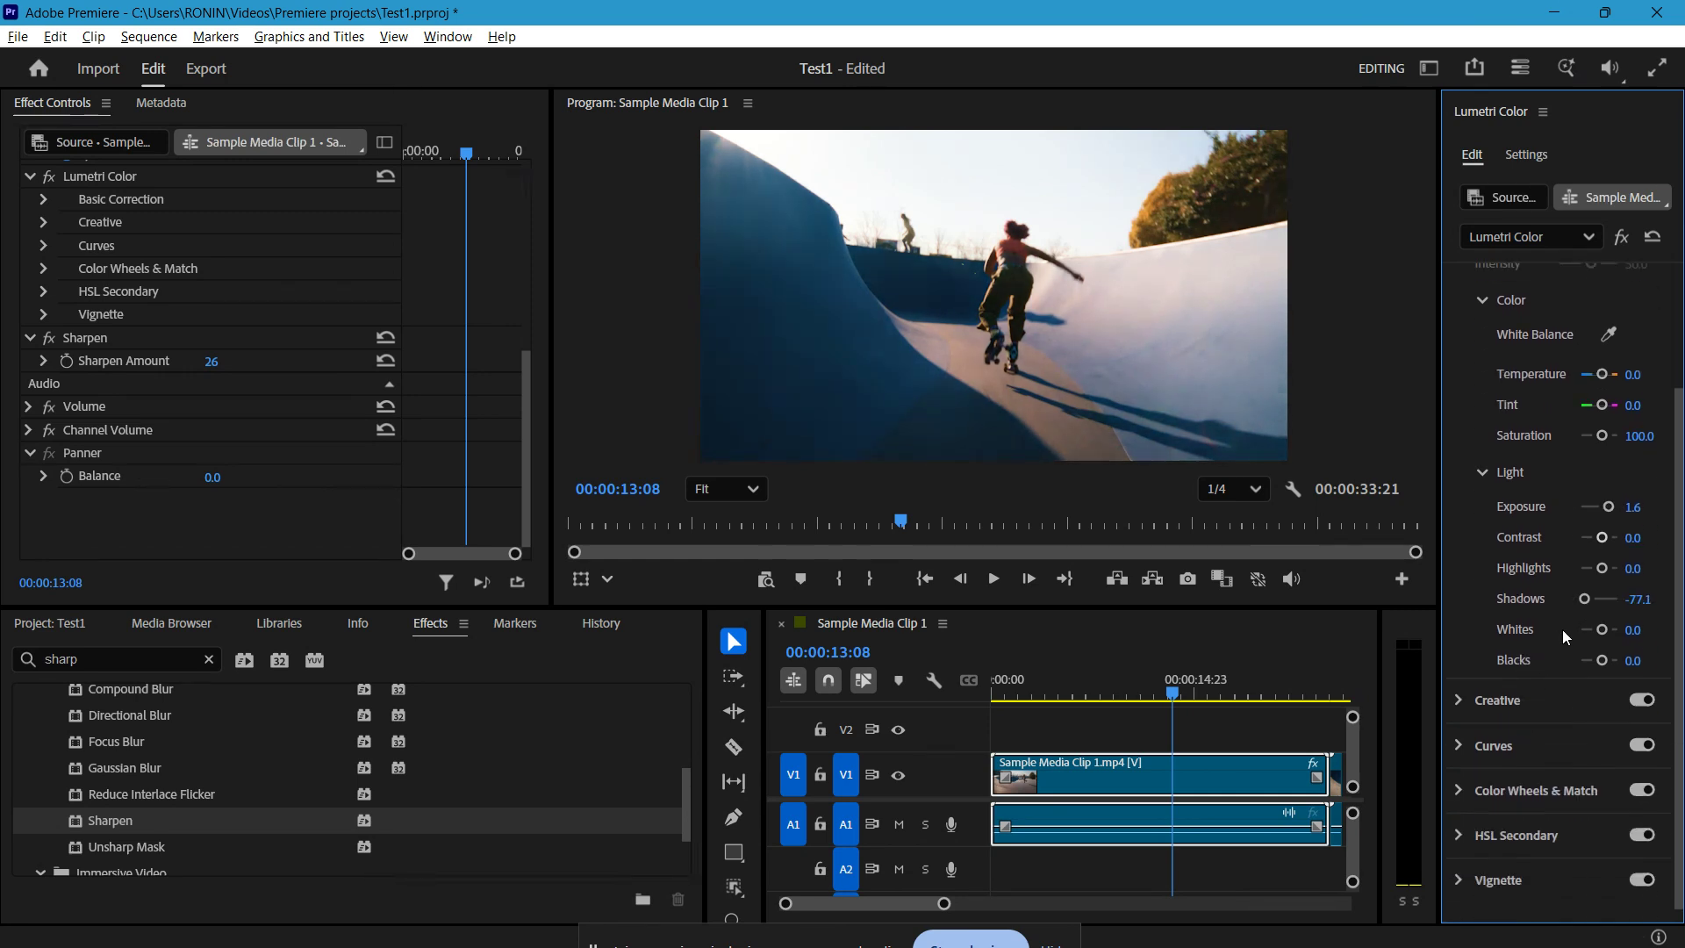
drag(1589, 604, 1583, 604)
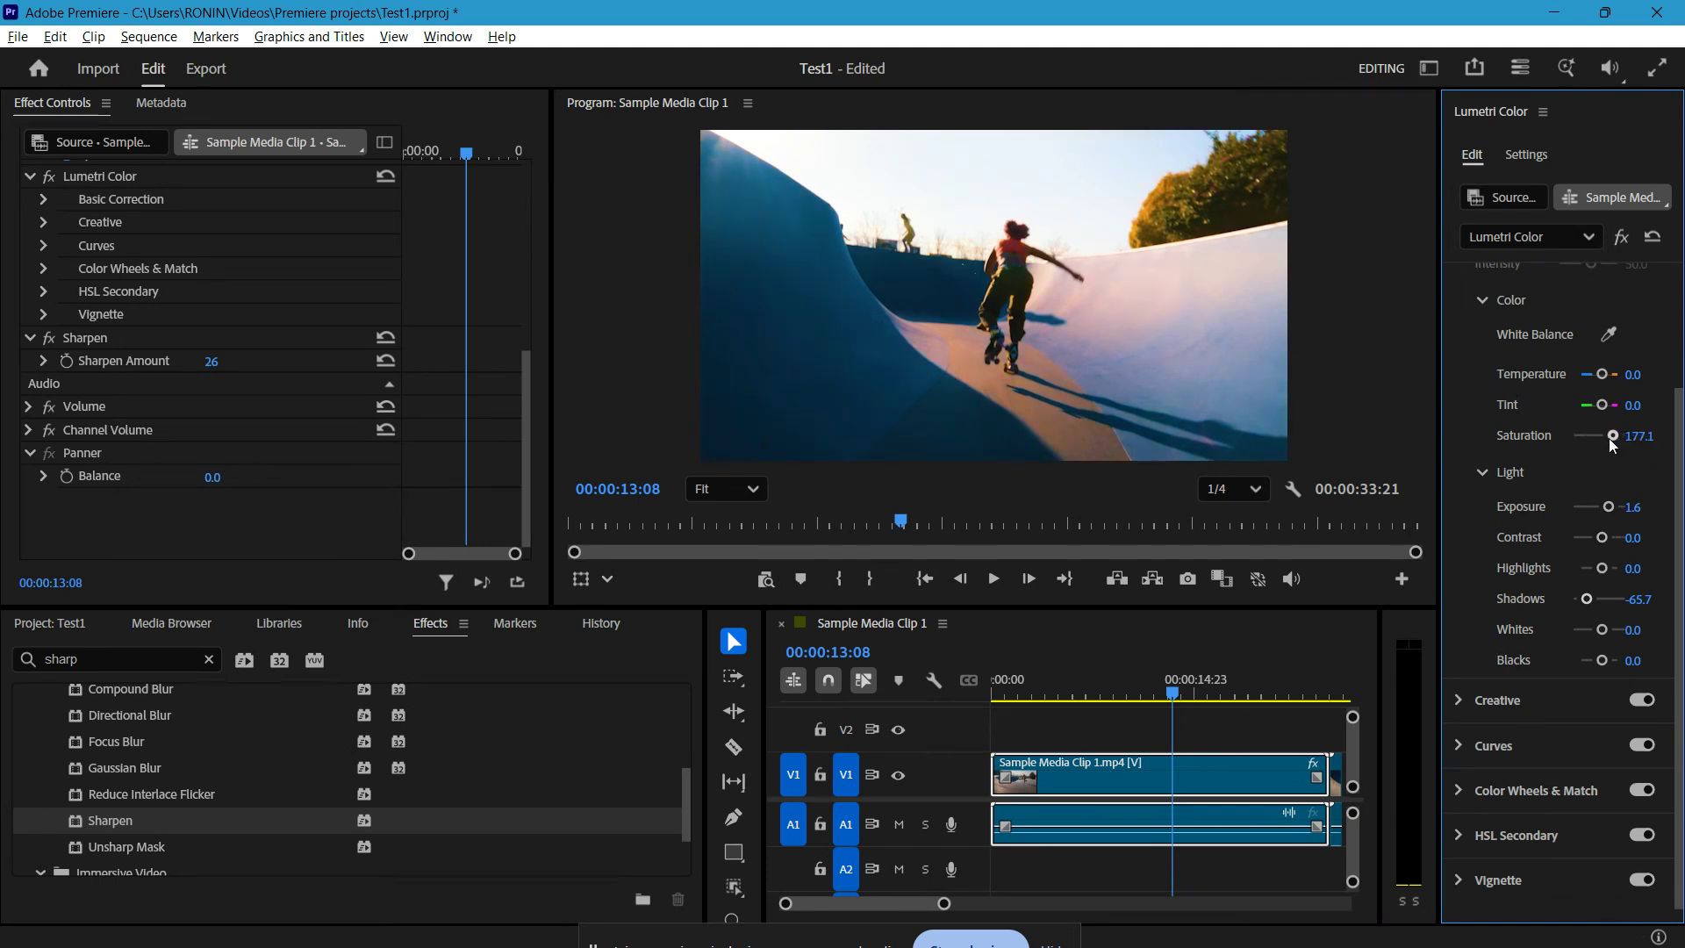
mouse_move(1612, 439)
mouse_down()
mouse_move(1586, 439)
mouse_move(1606, 445)
mouse_up()
drag(1606, 452, 1593, 451)
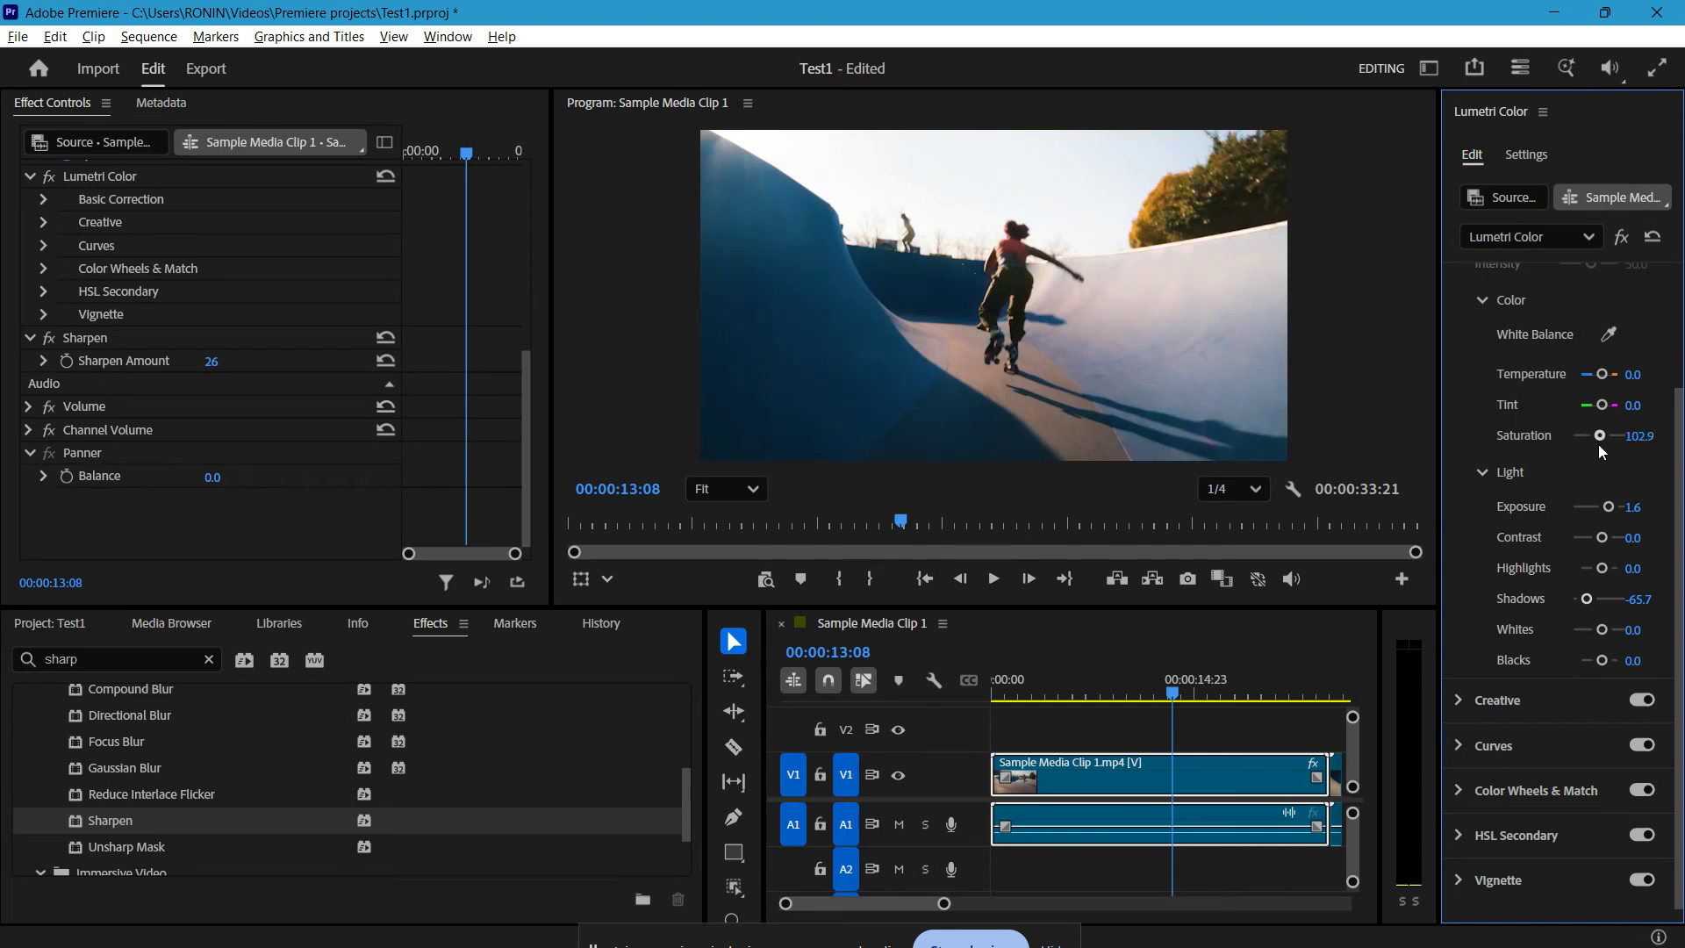
Step: Look through the Curves and Color Wheels & Match controls in Lumetri Color and collapse the sections
scroll(1625, 572, down, 1)
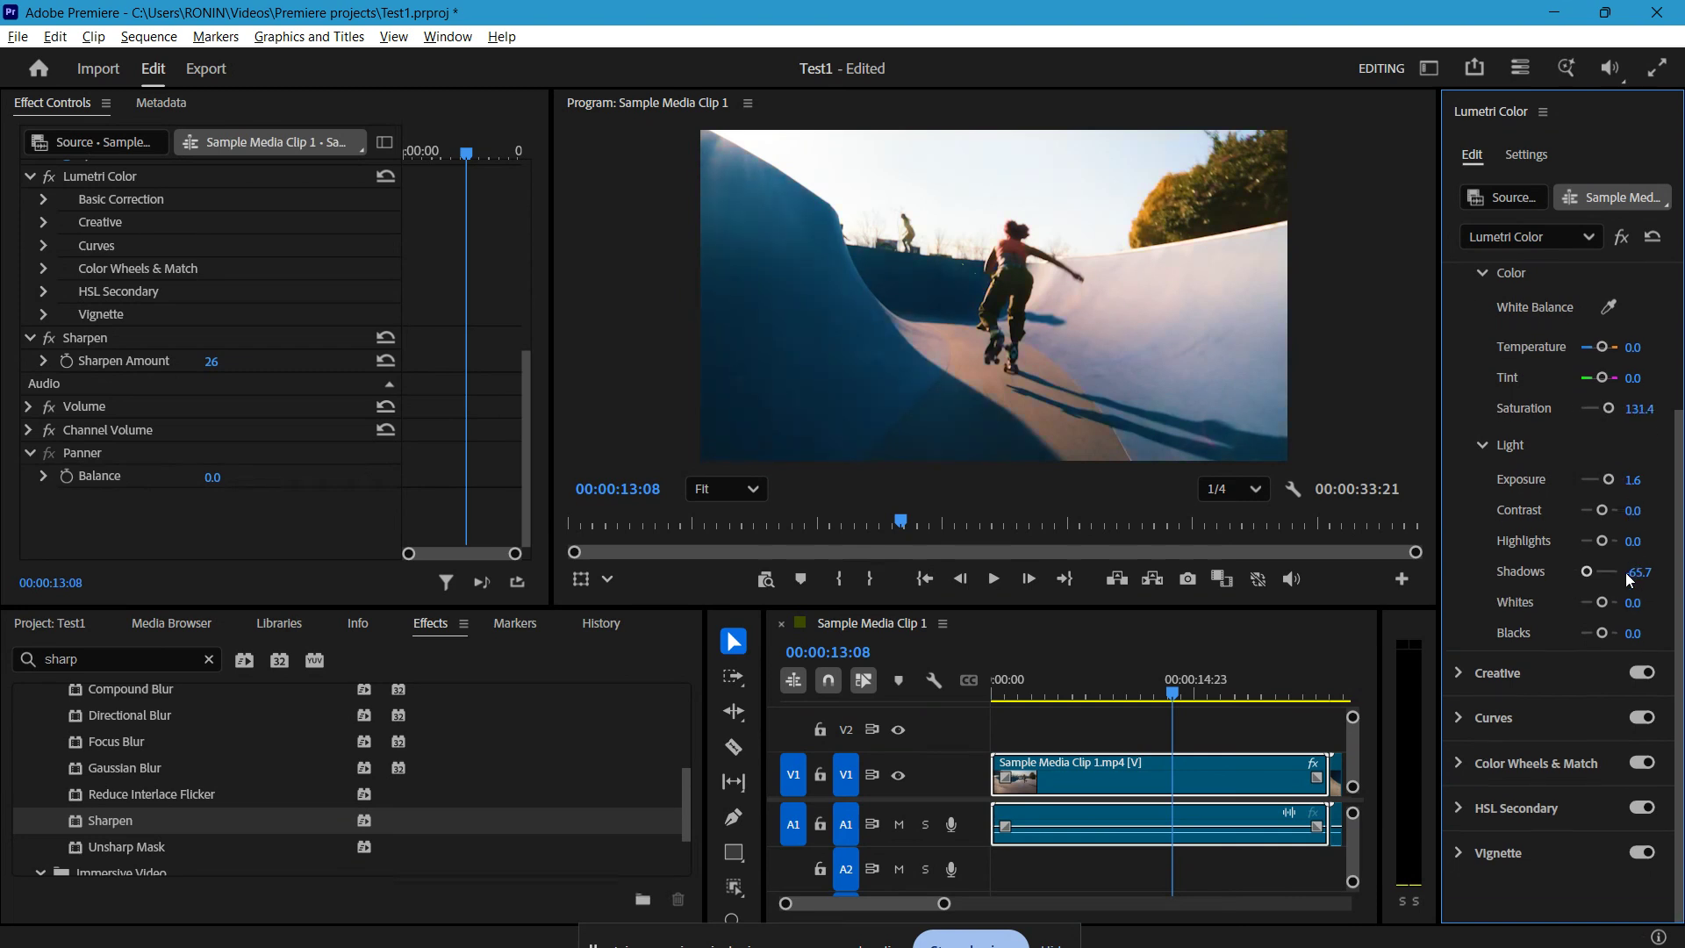
click(1499, 660)
click(1506, 674)
scroll(1491, 551, down, 10)
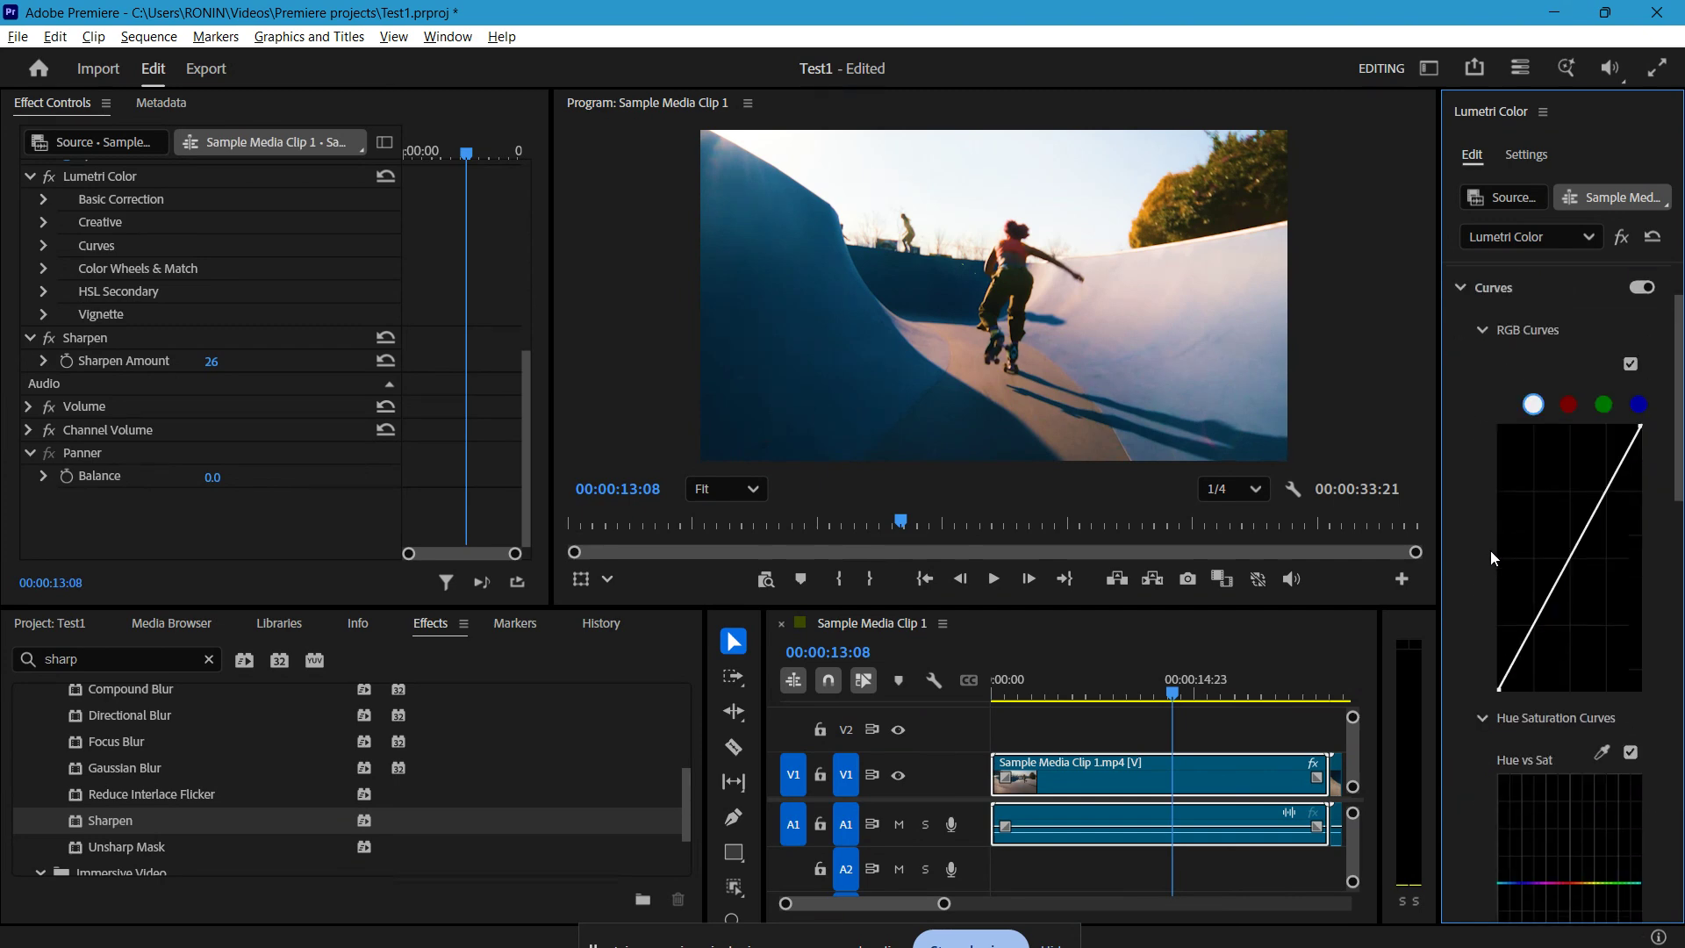
scroll(1490, 550, down, 8)
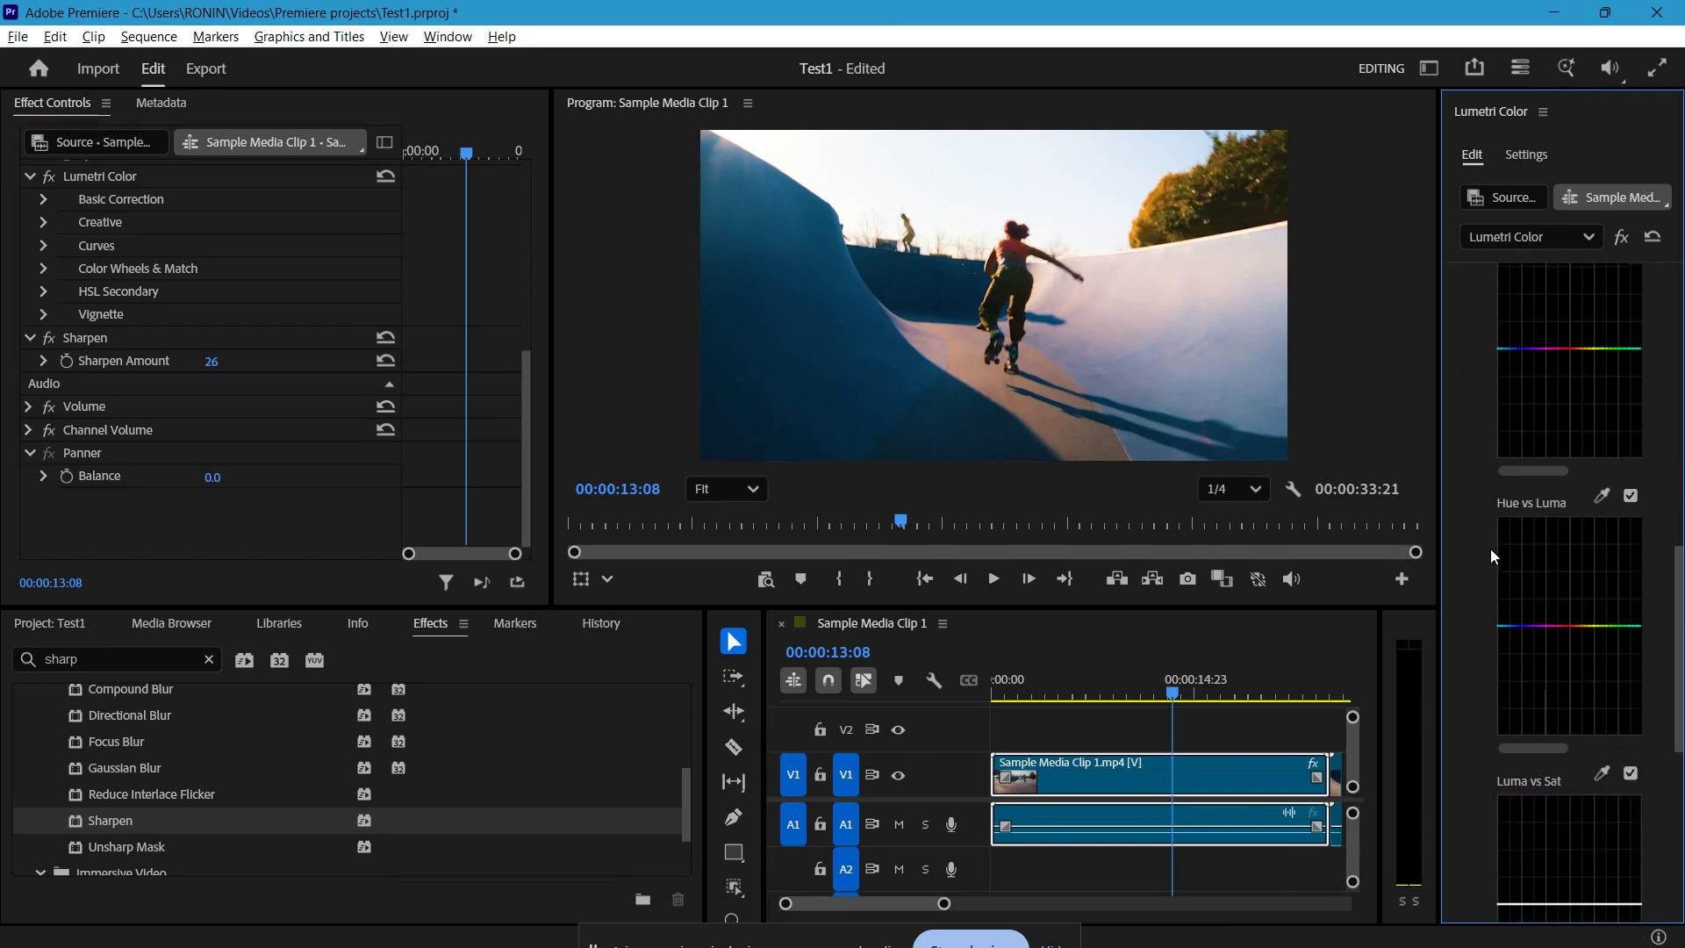
scroll(1490, 550, down, 1)
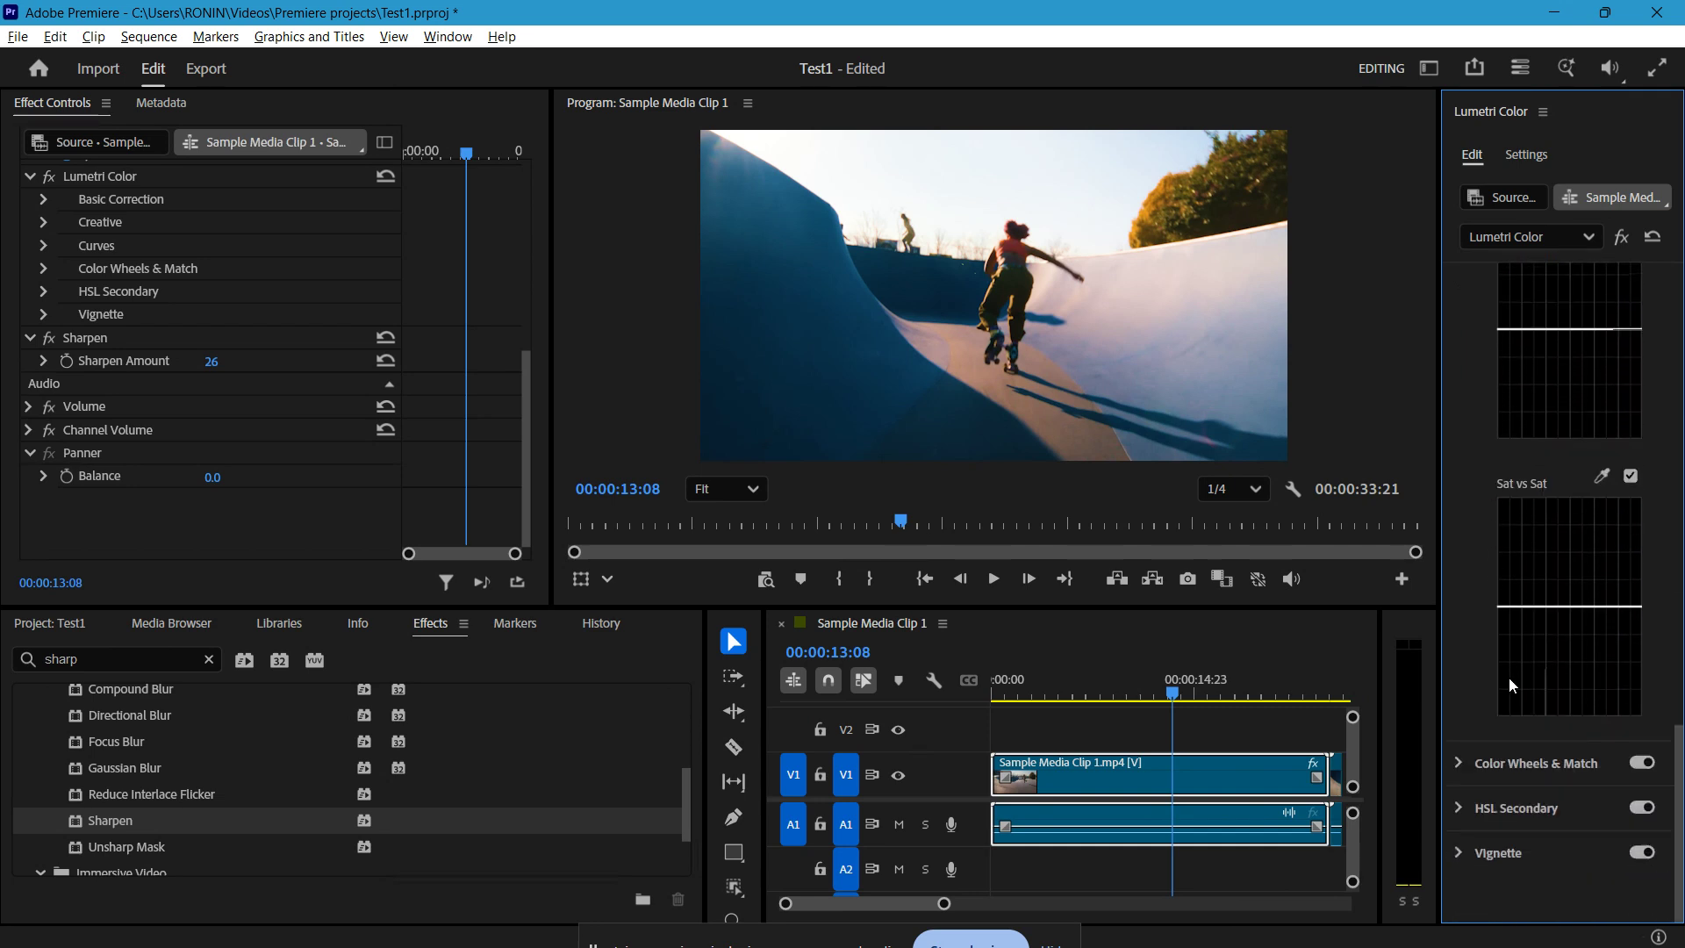
click(1478, 769)
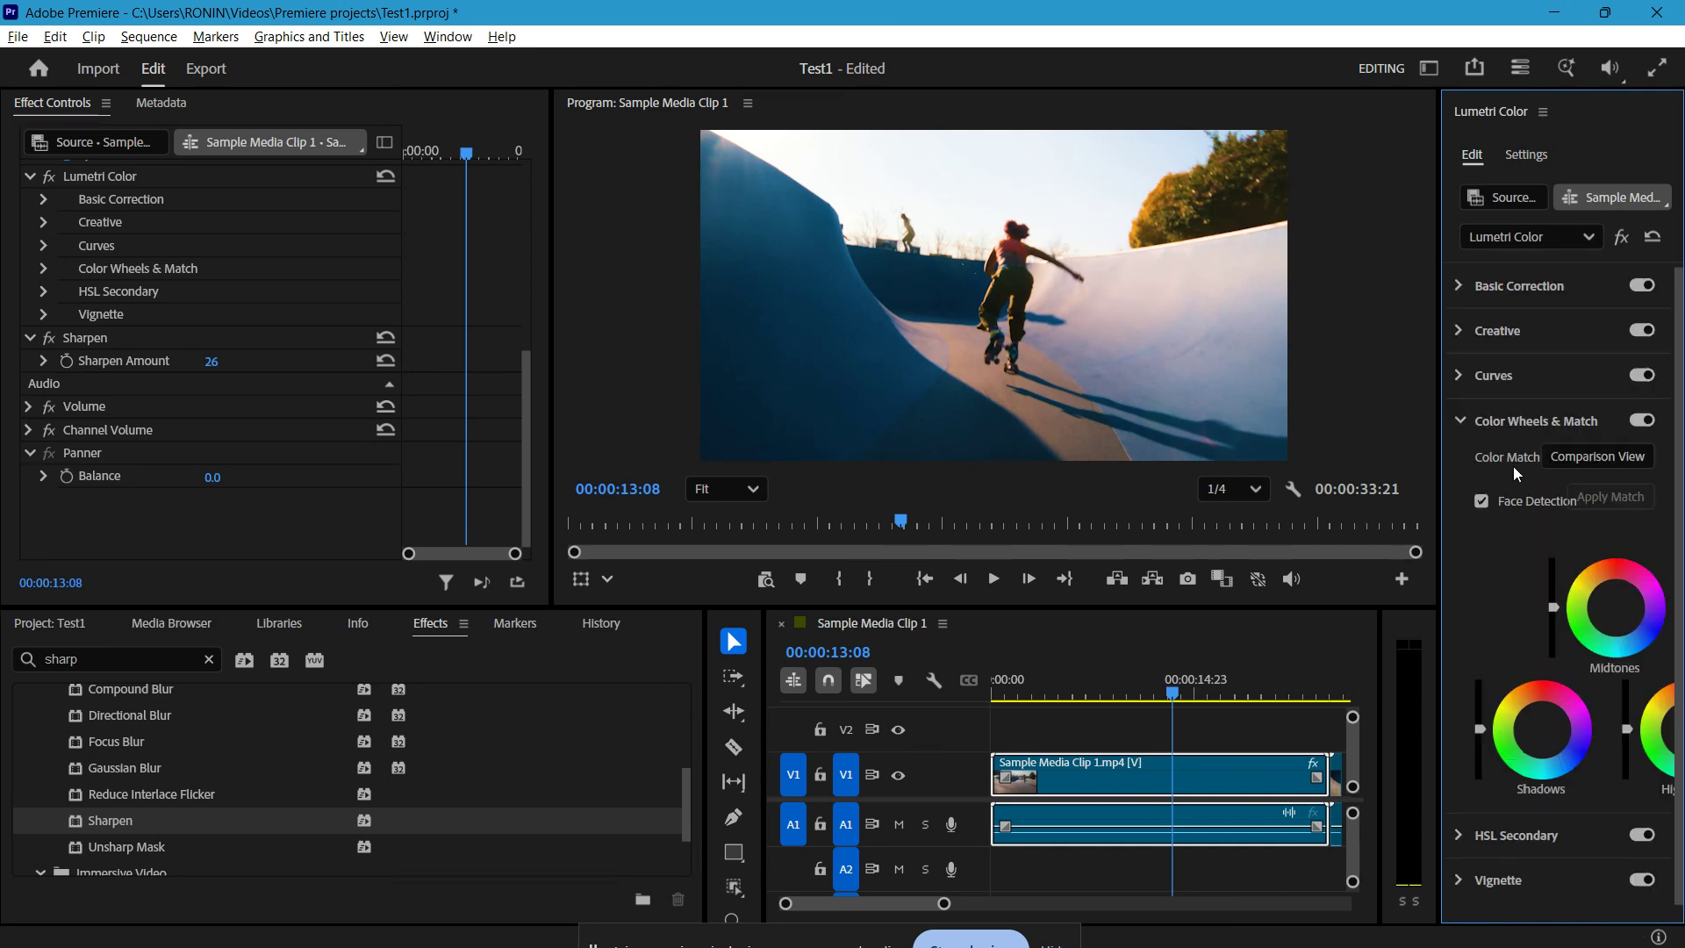
scroll(1535, 540, down, 1)
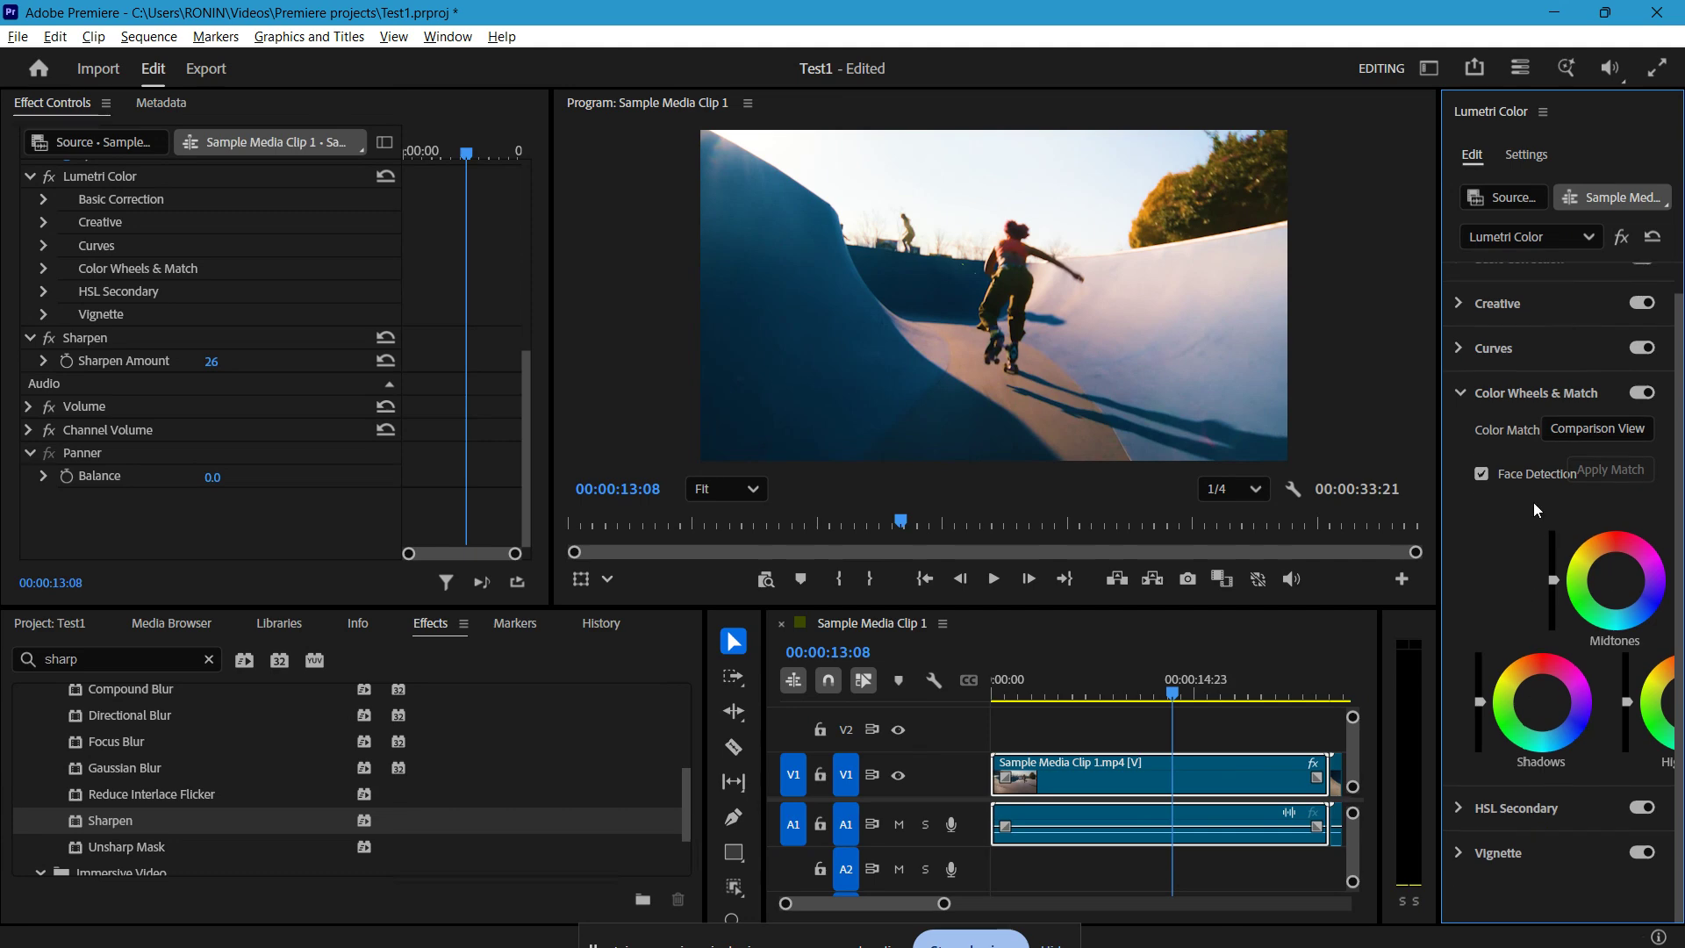
click(1462, 395)
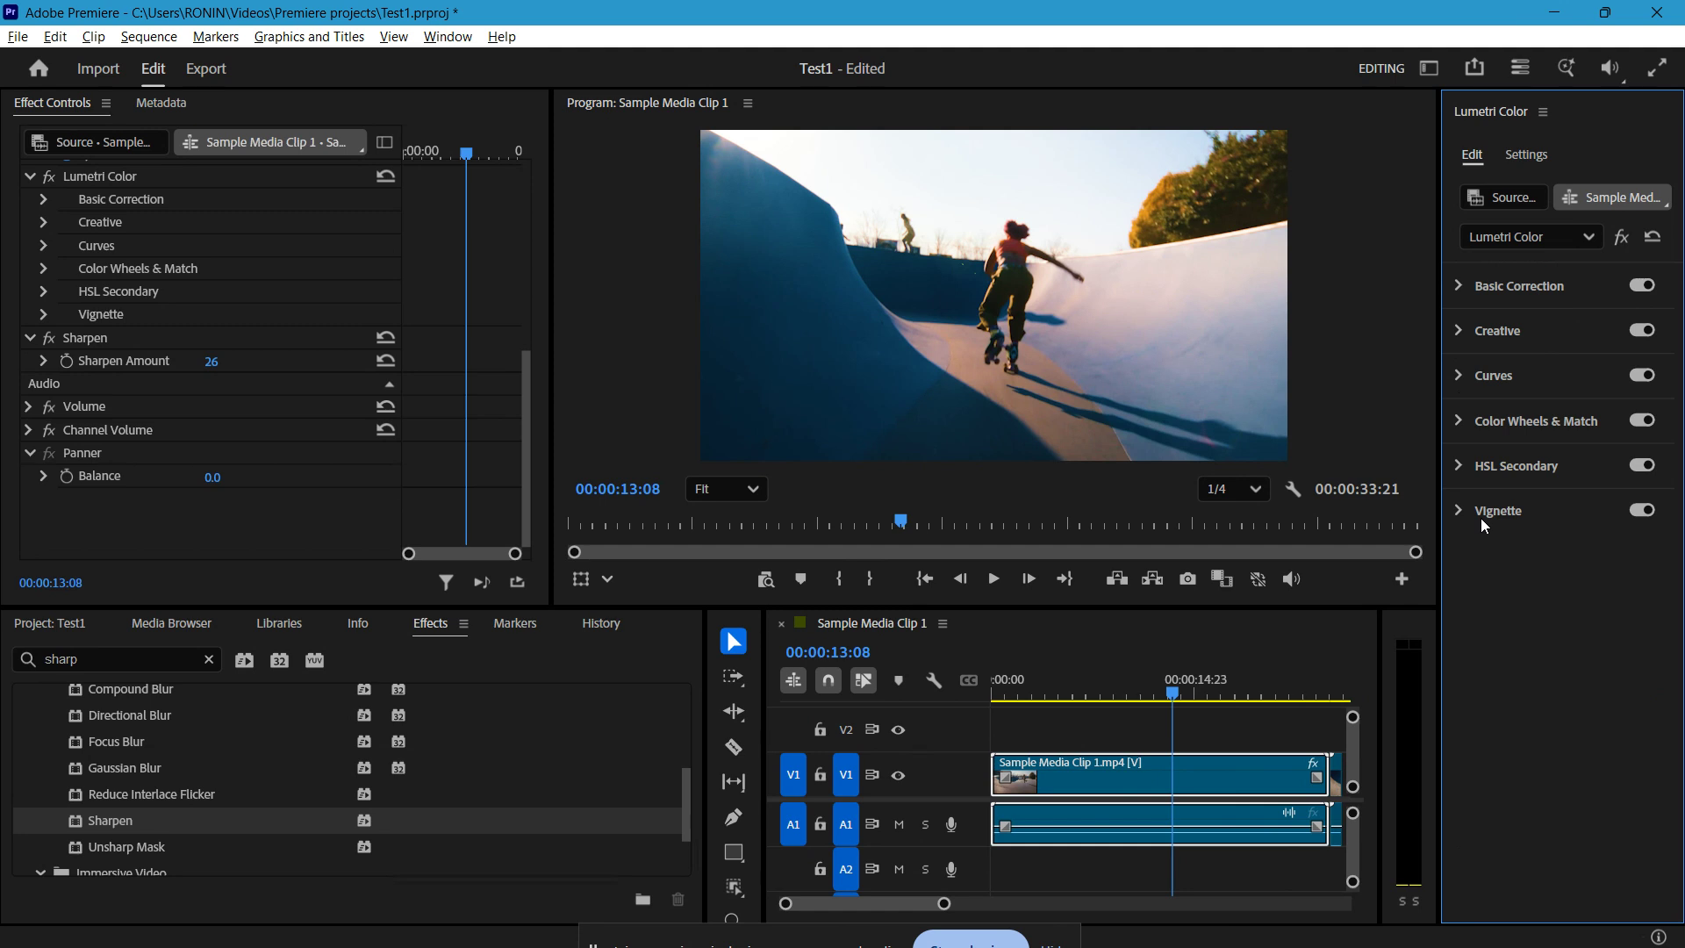
Step: Expand Lumetri Color's Basic Correction and reveal the Scale slider in the Motion settings of Sample Media Clip 1
click(1493, 292)
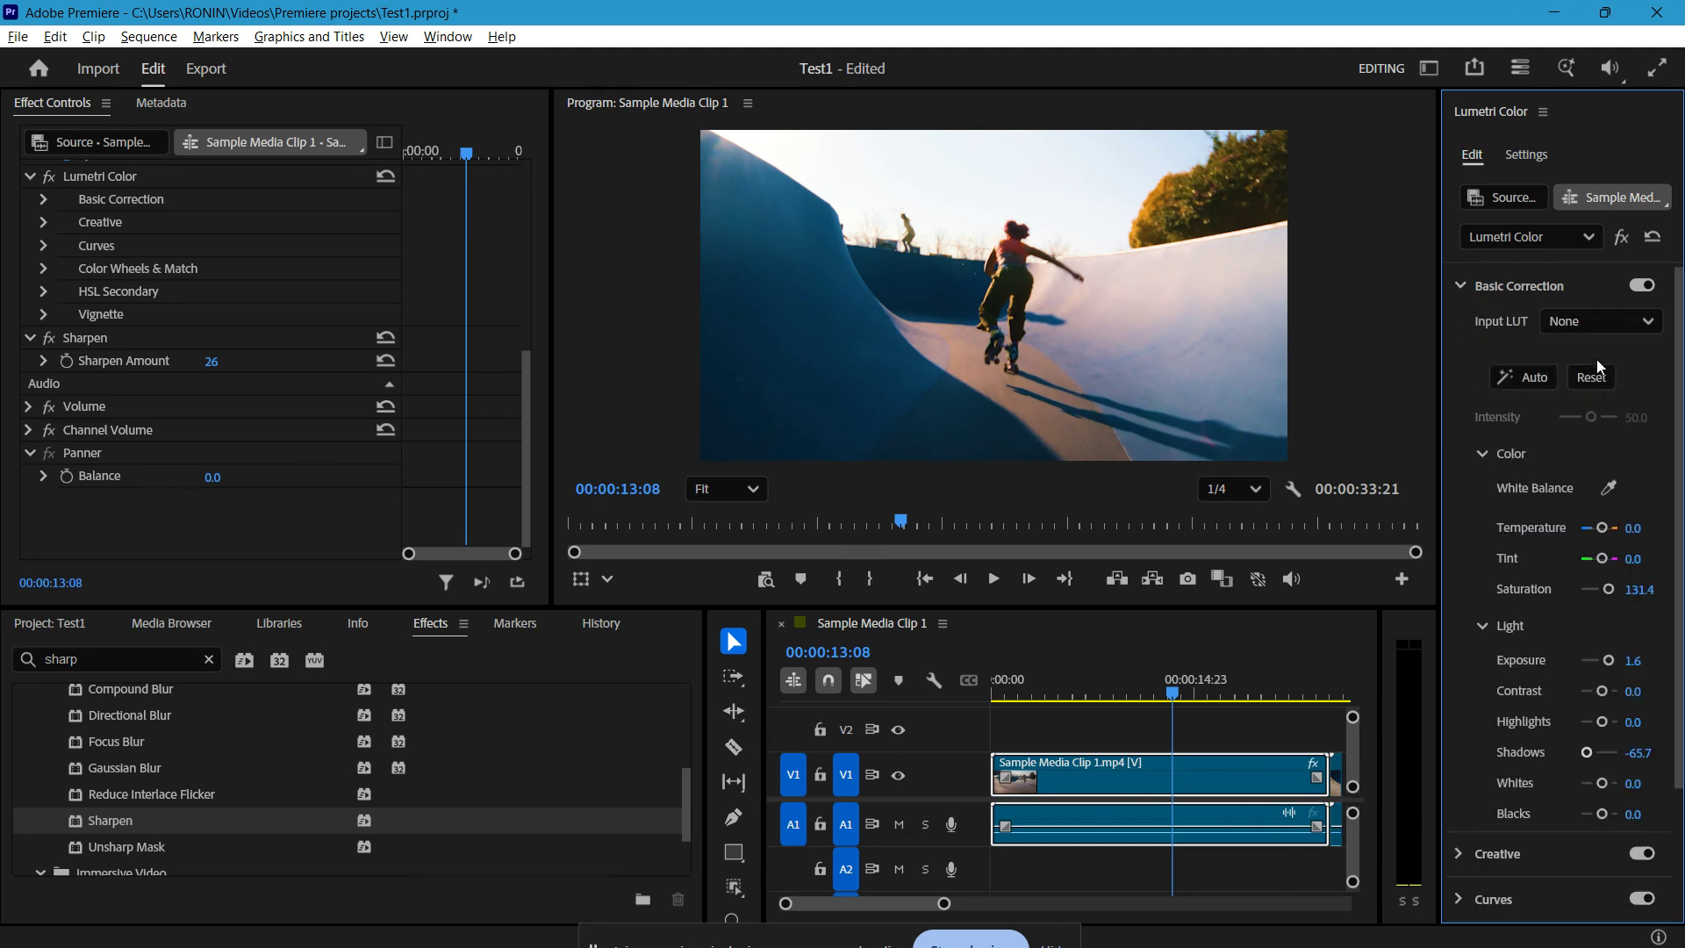
click(938, 313)
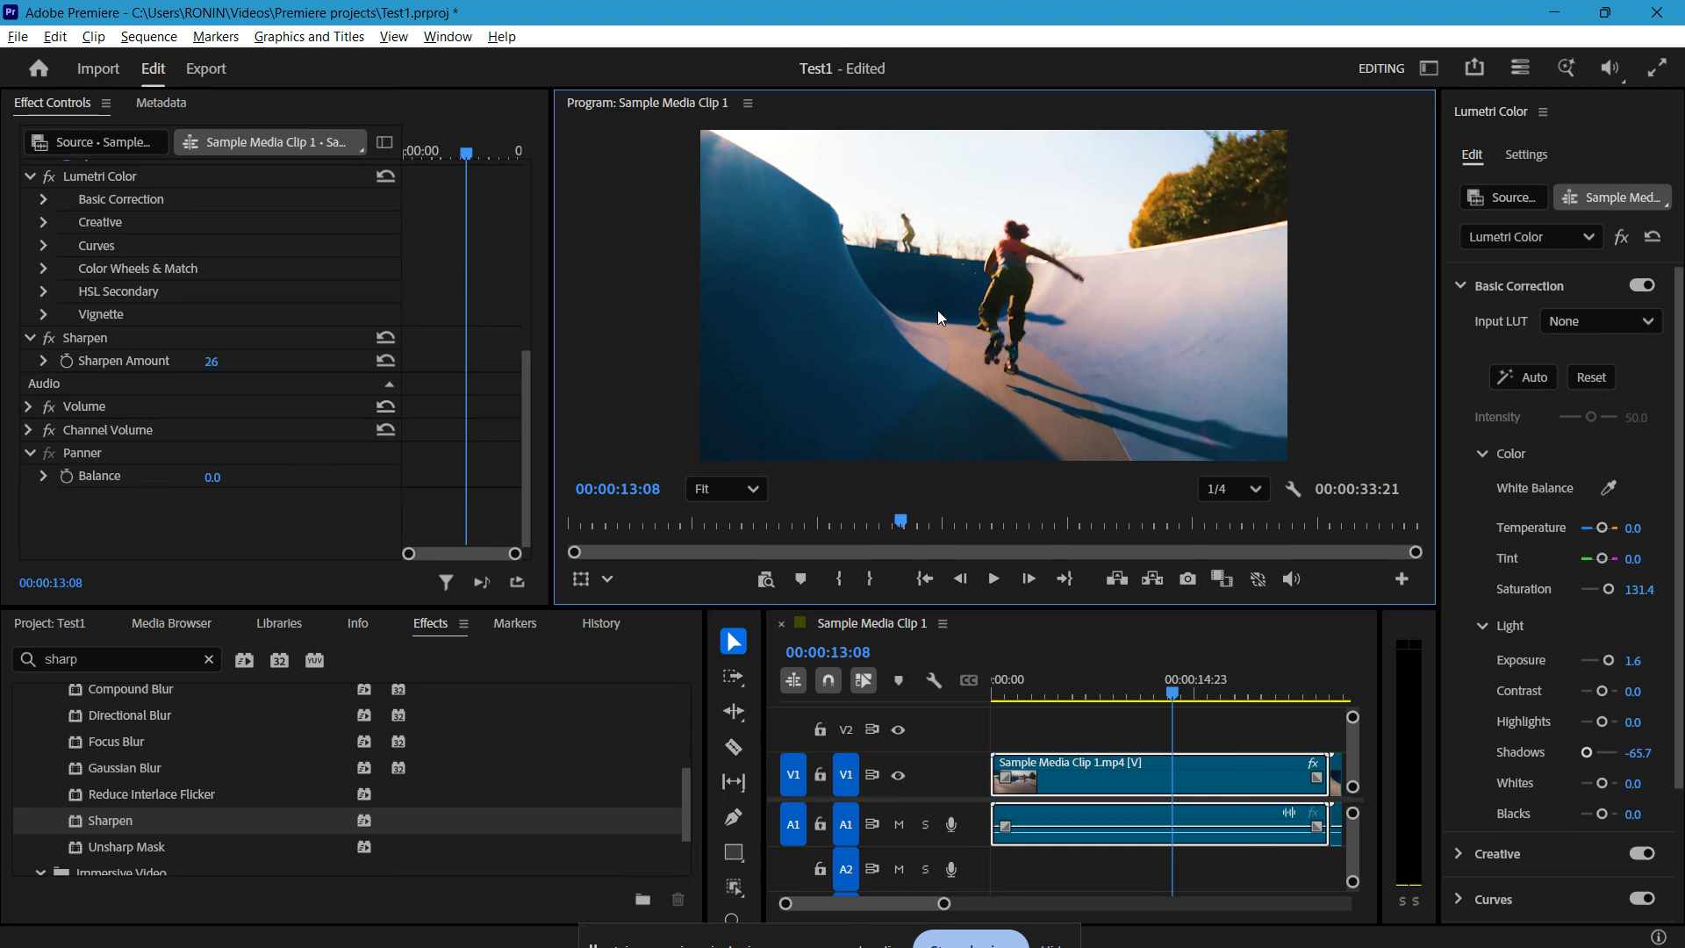
click(1129, 783)
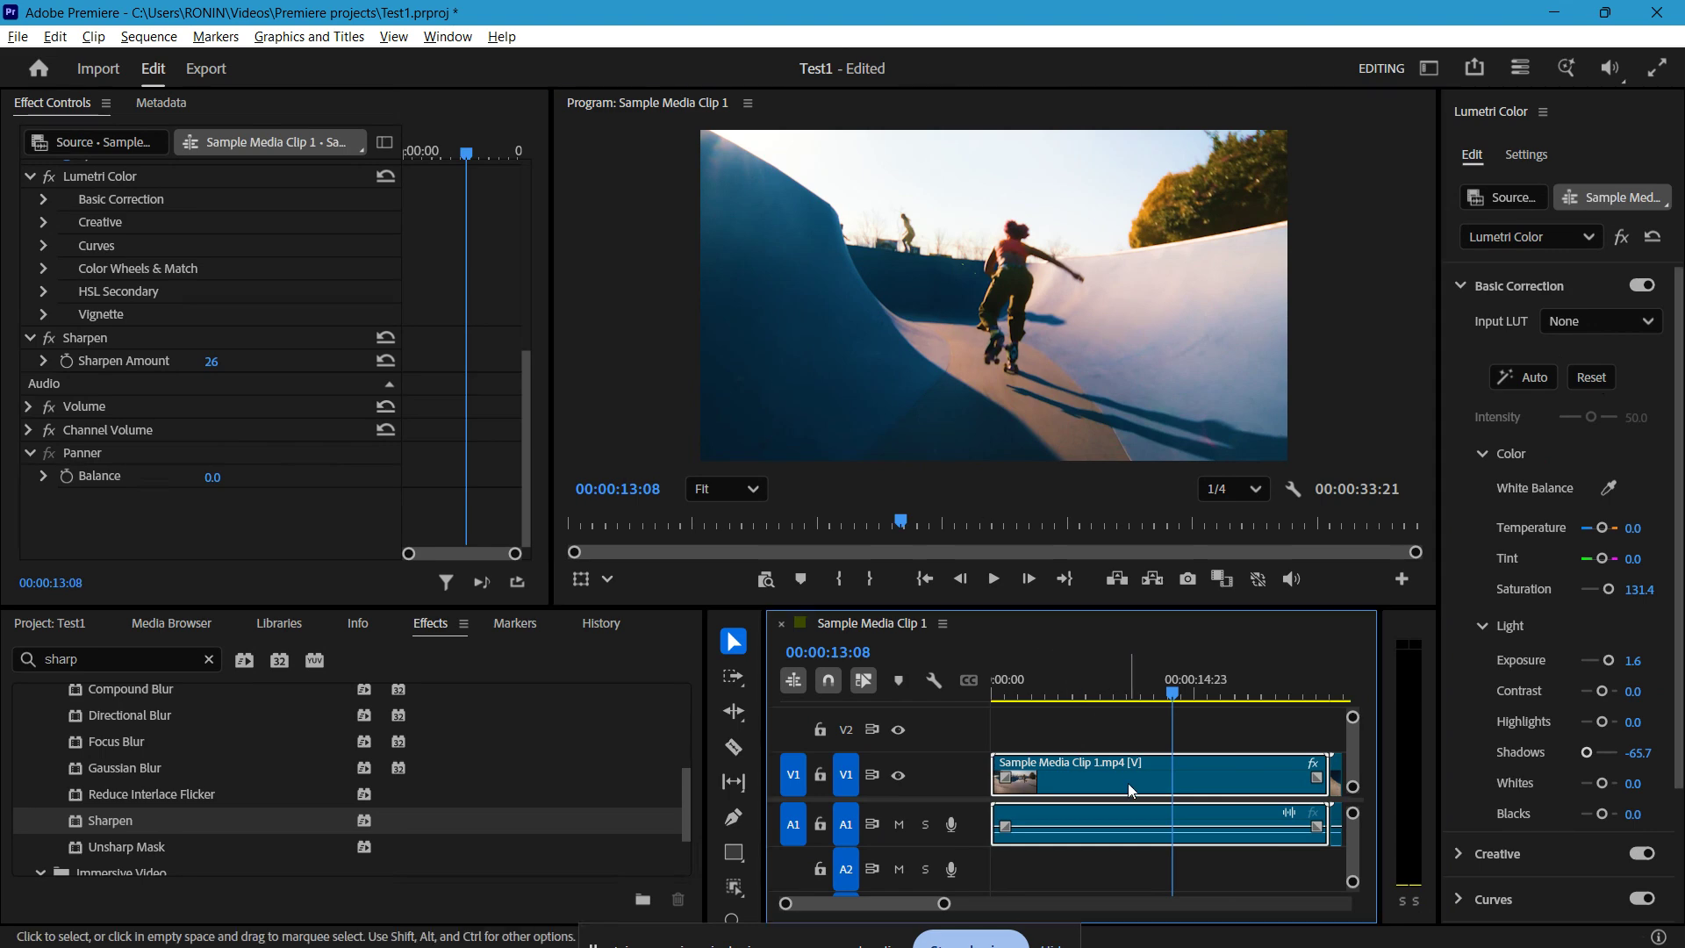
scroll(114, 313, up, 8)
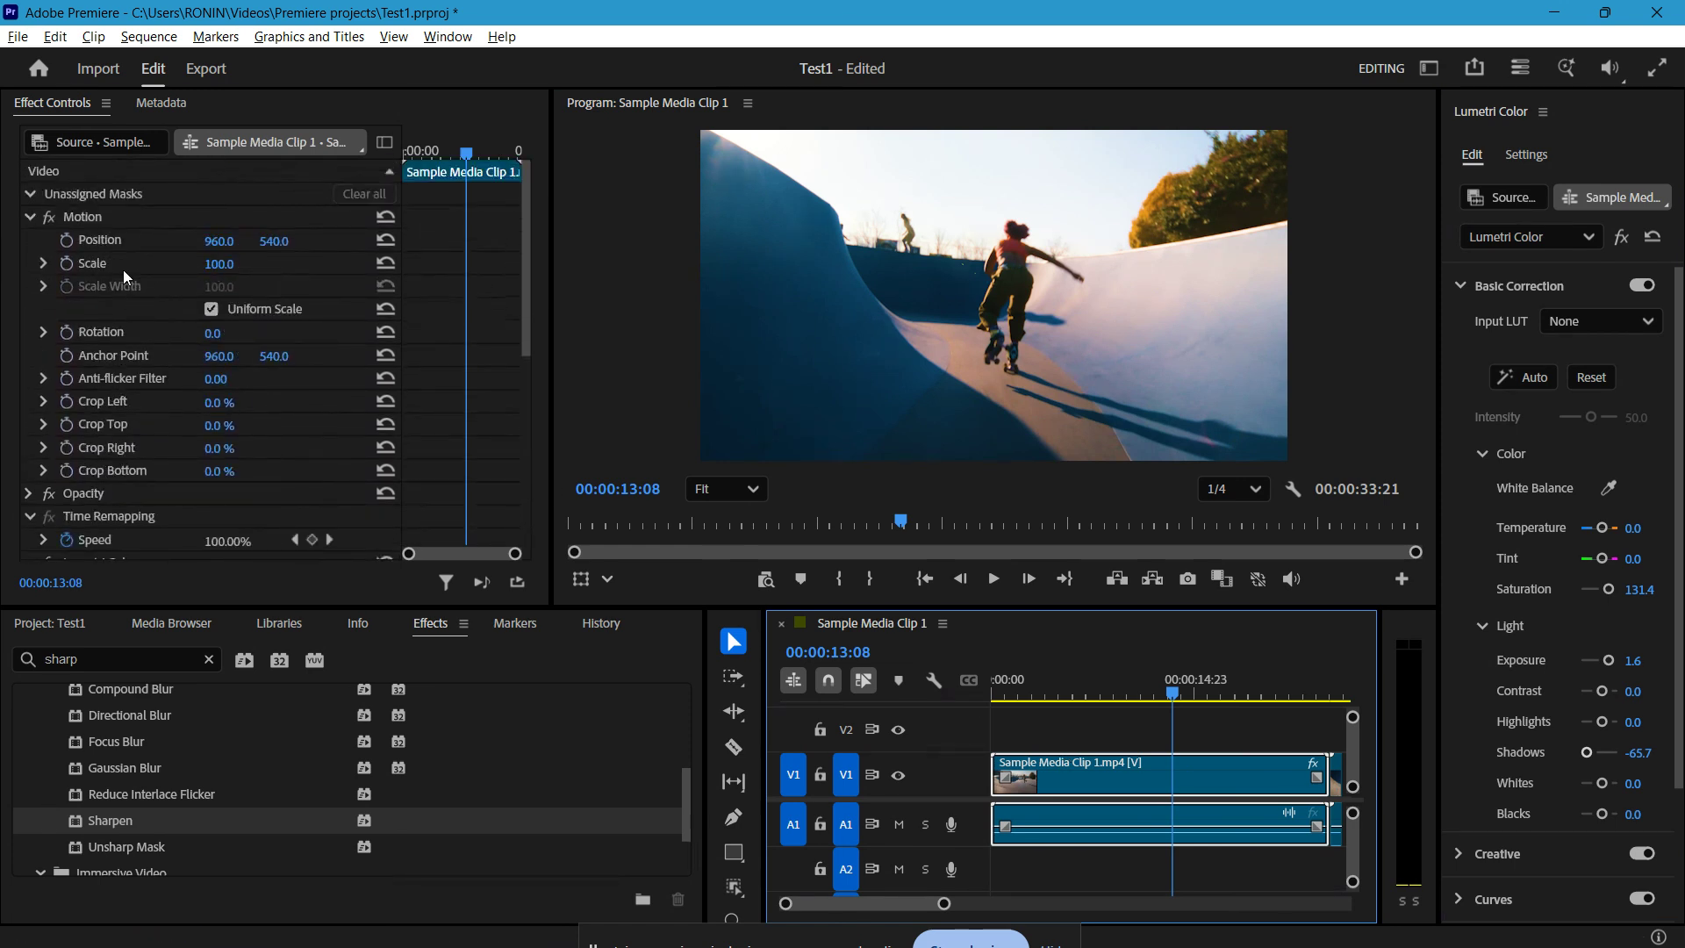
click(44, 263)
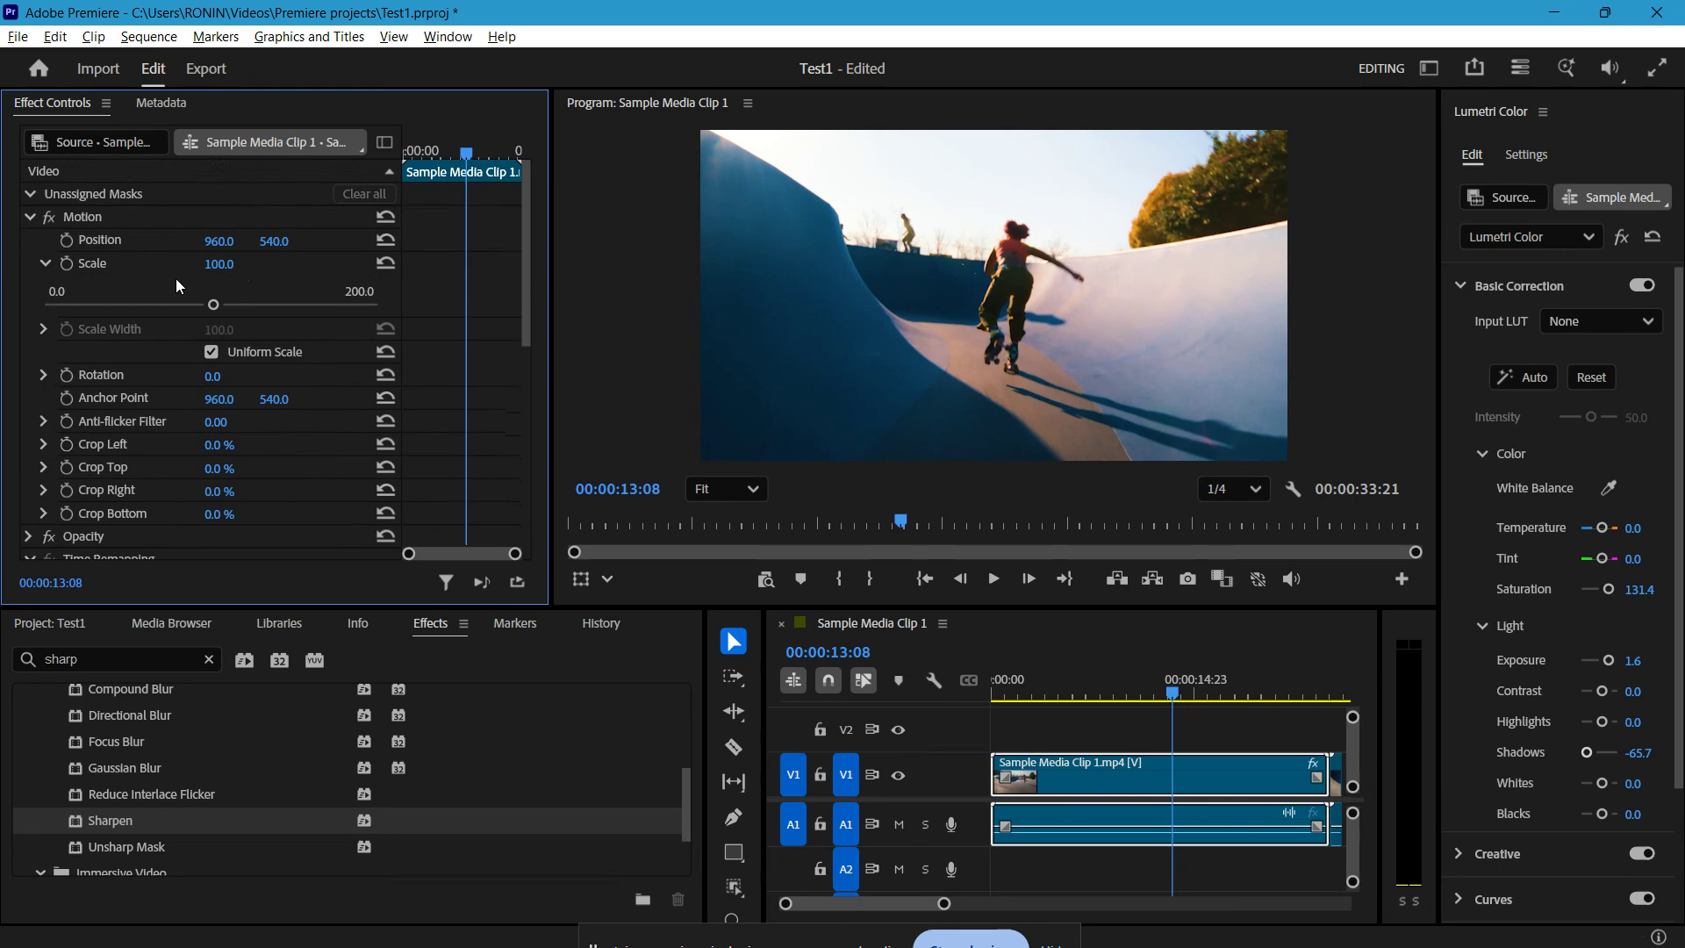
click(974, 301)
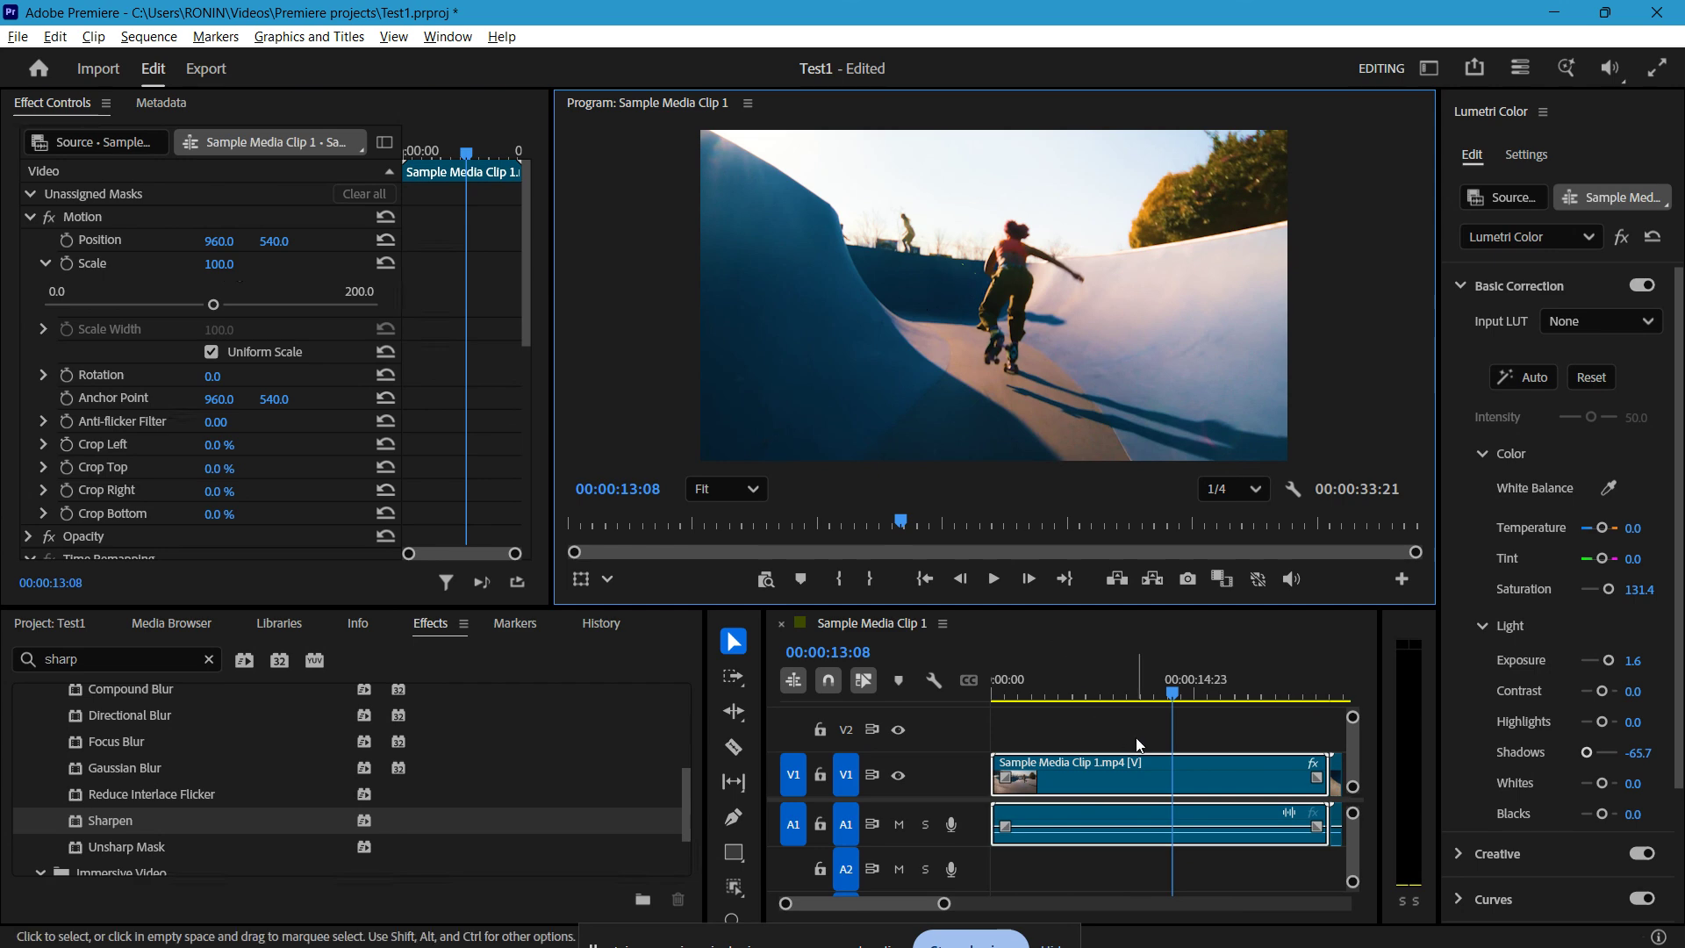
Step: Look through the full list of context commands for the clip on V1, choosing none of them
click(1192, 767)
right_click(1187, 772)
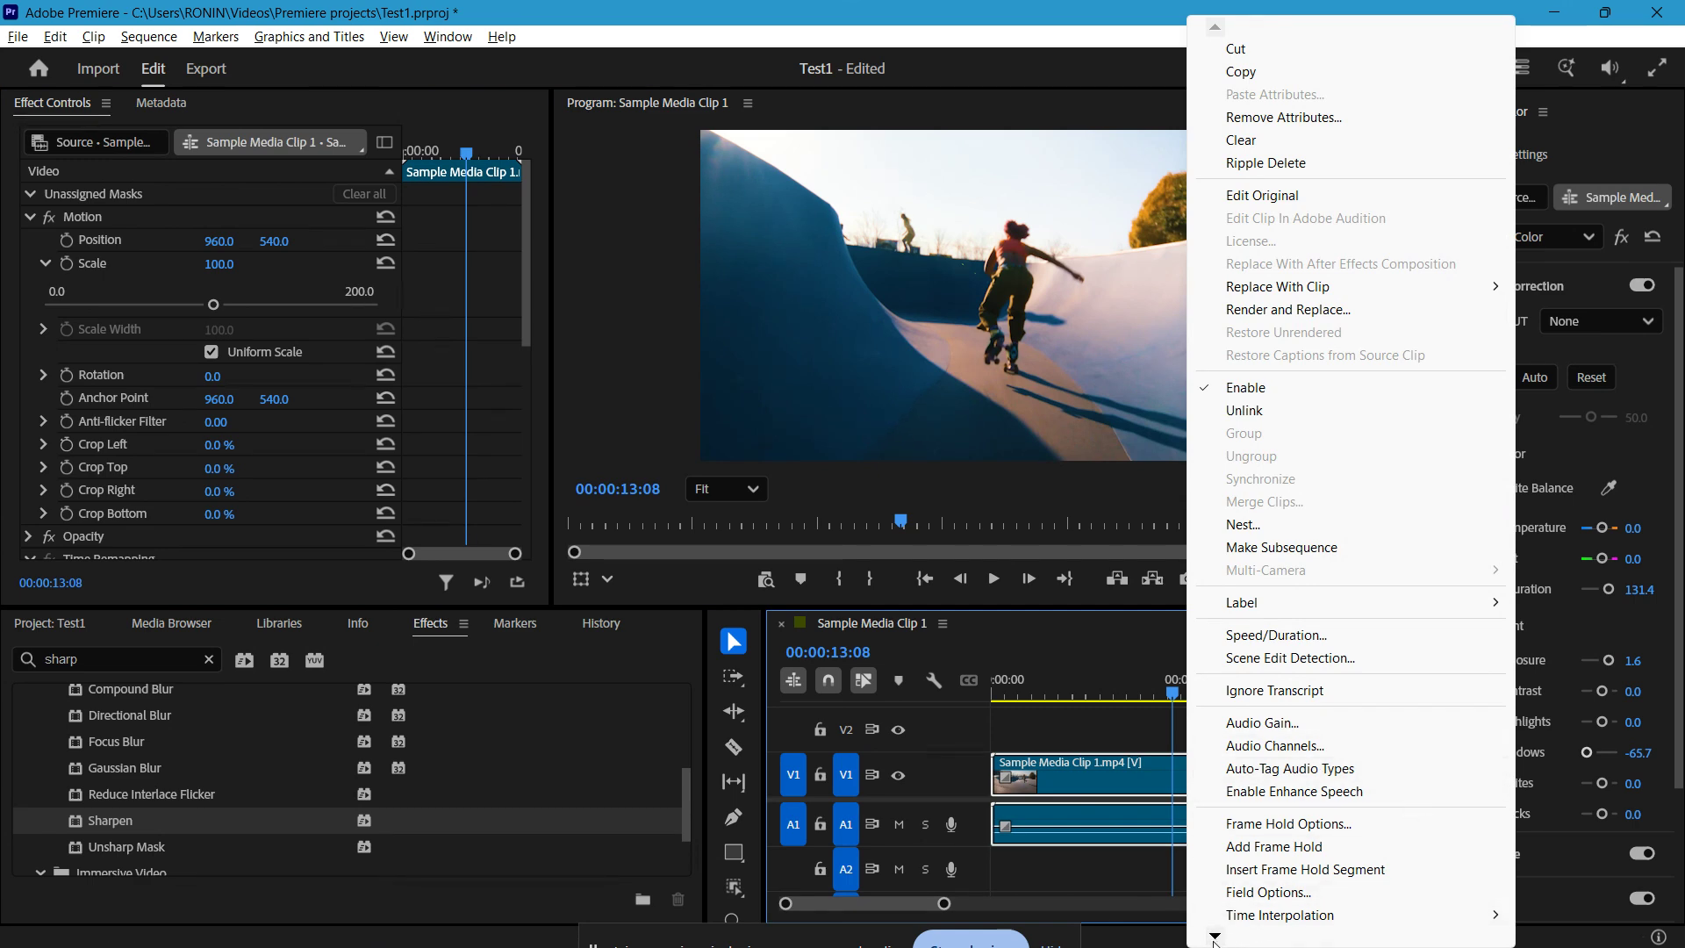
mouse_move(1215, 938)
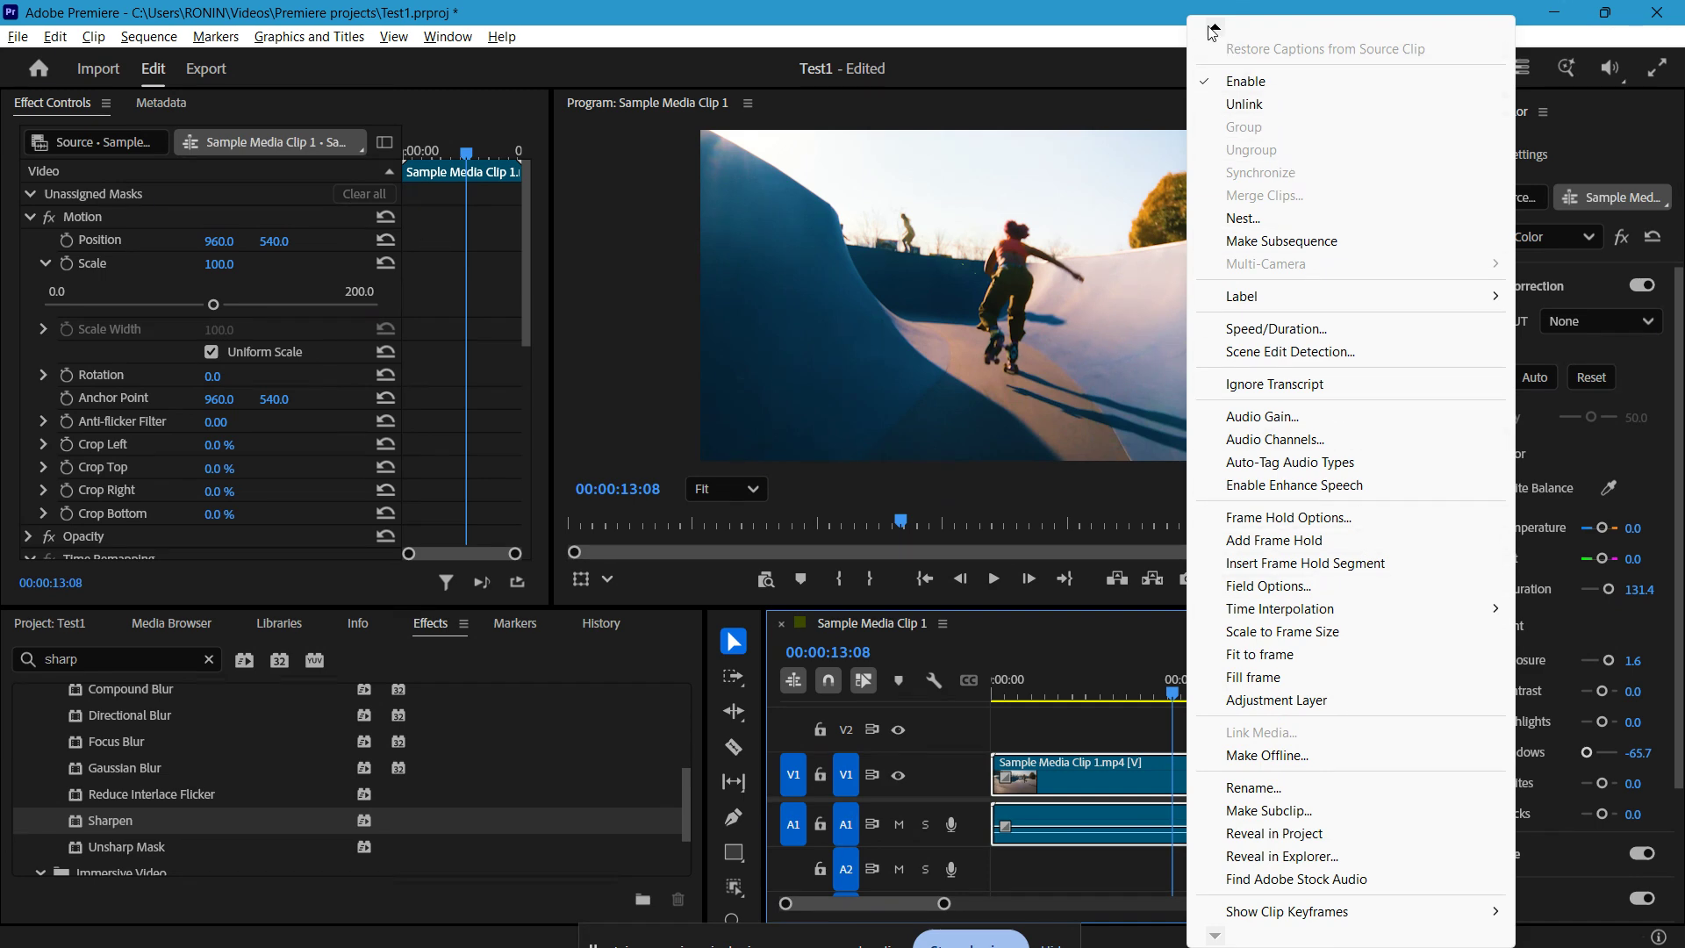
mouse_move(1214, 33)
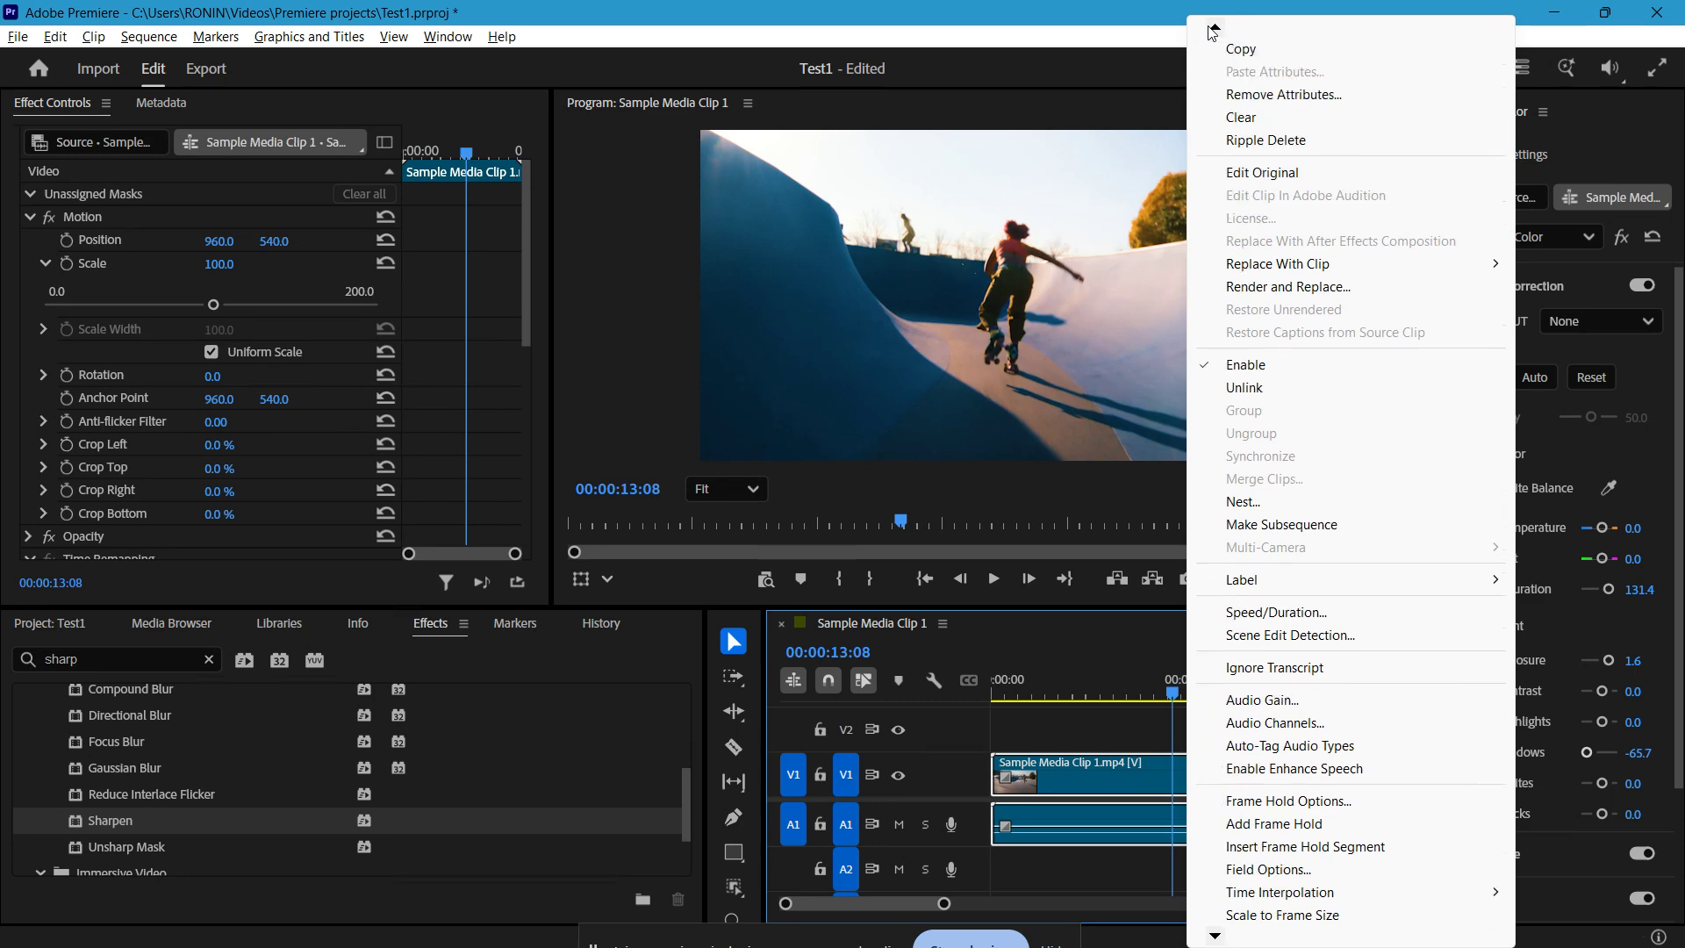
click(954, 24)
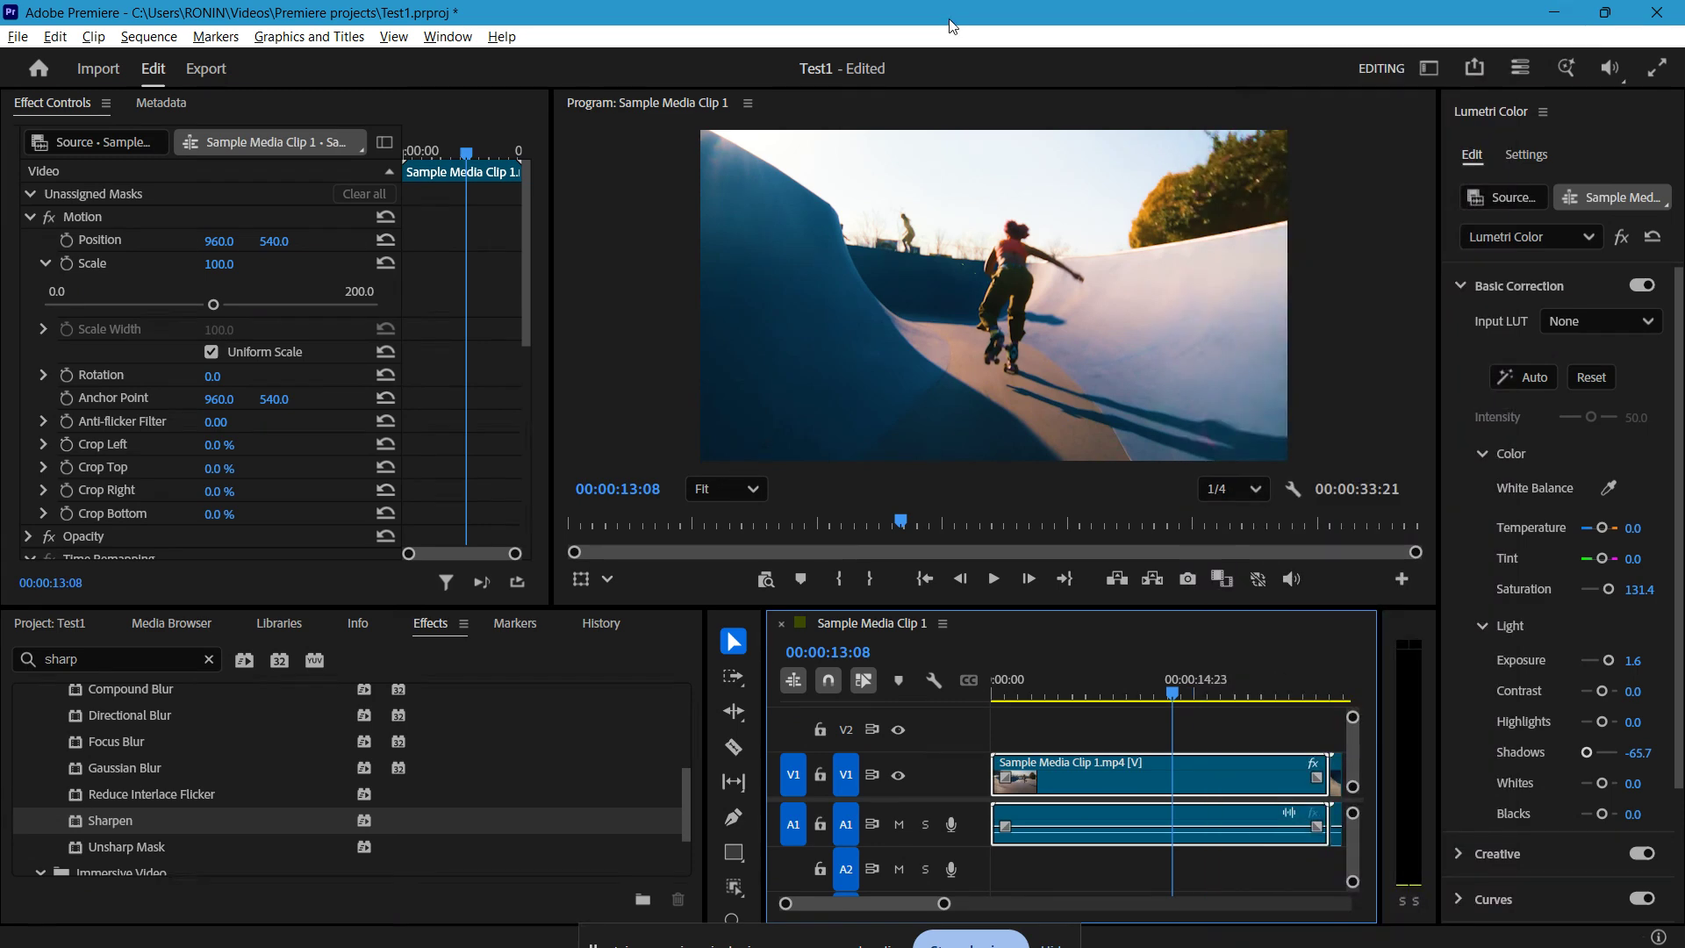
Step: Review the General sequence settings, including frame size, timebase and video previews, and close them without changes
click(149, 37)
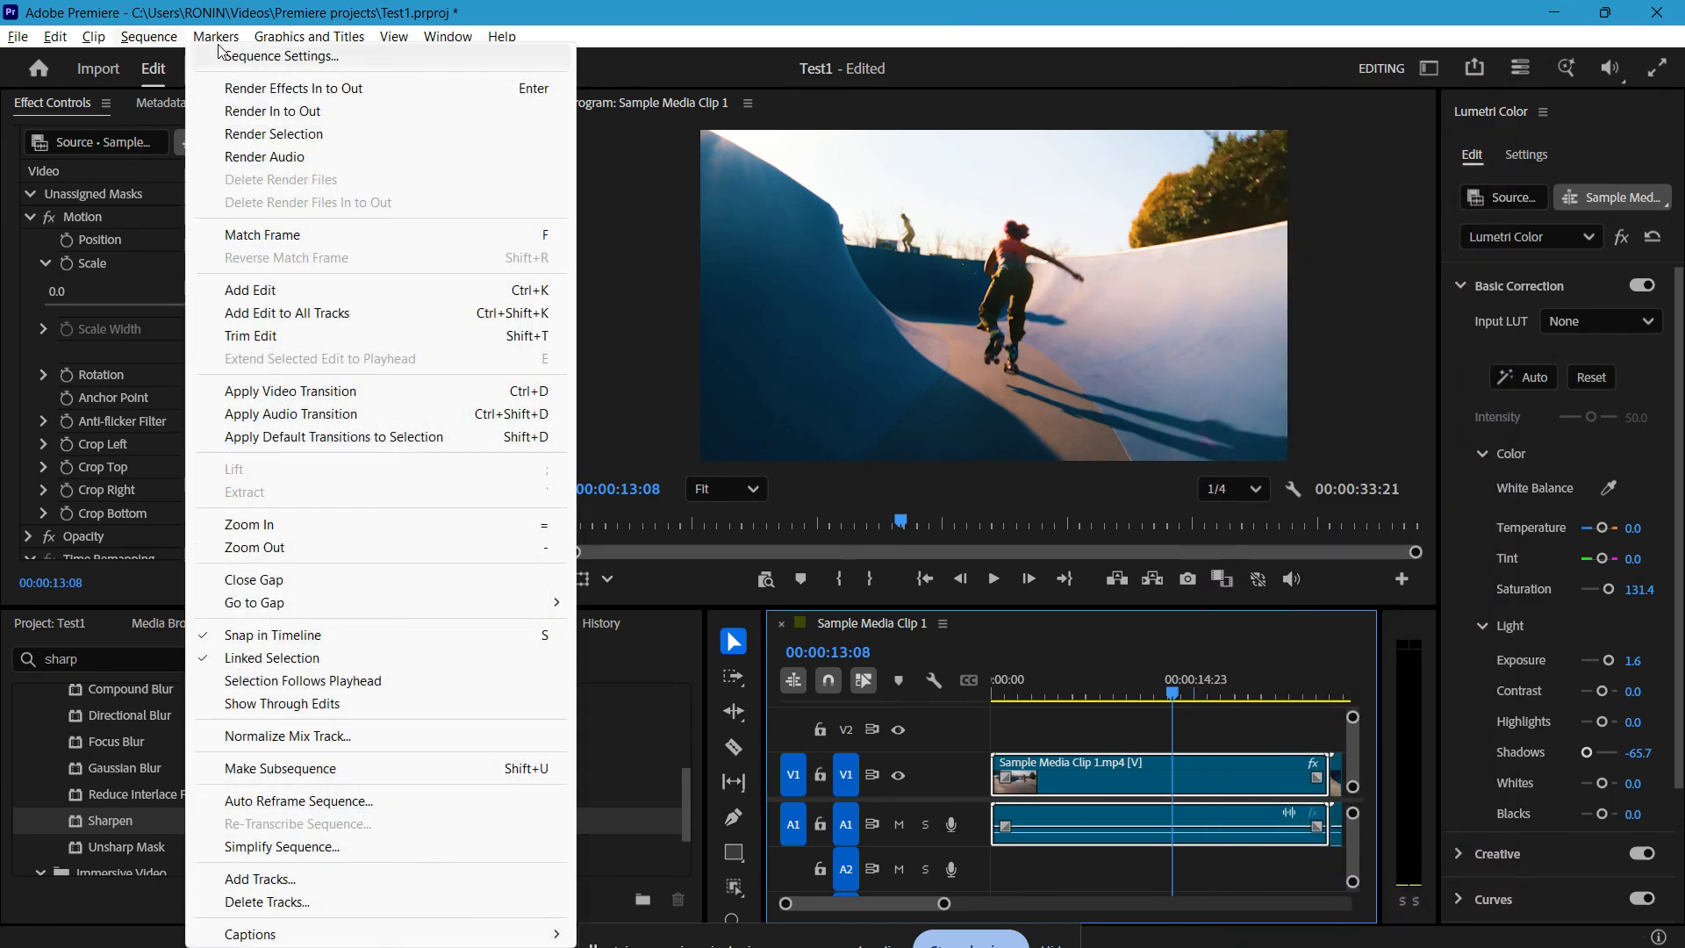
click(287, 57)
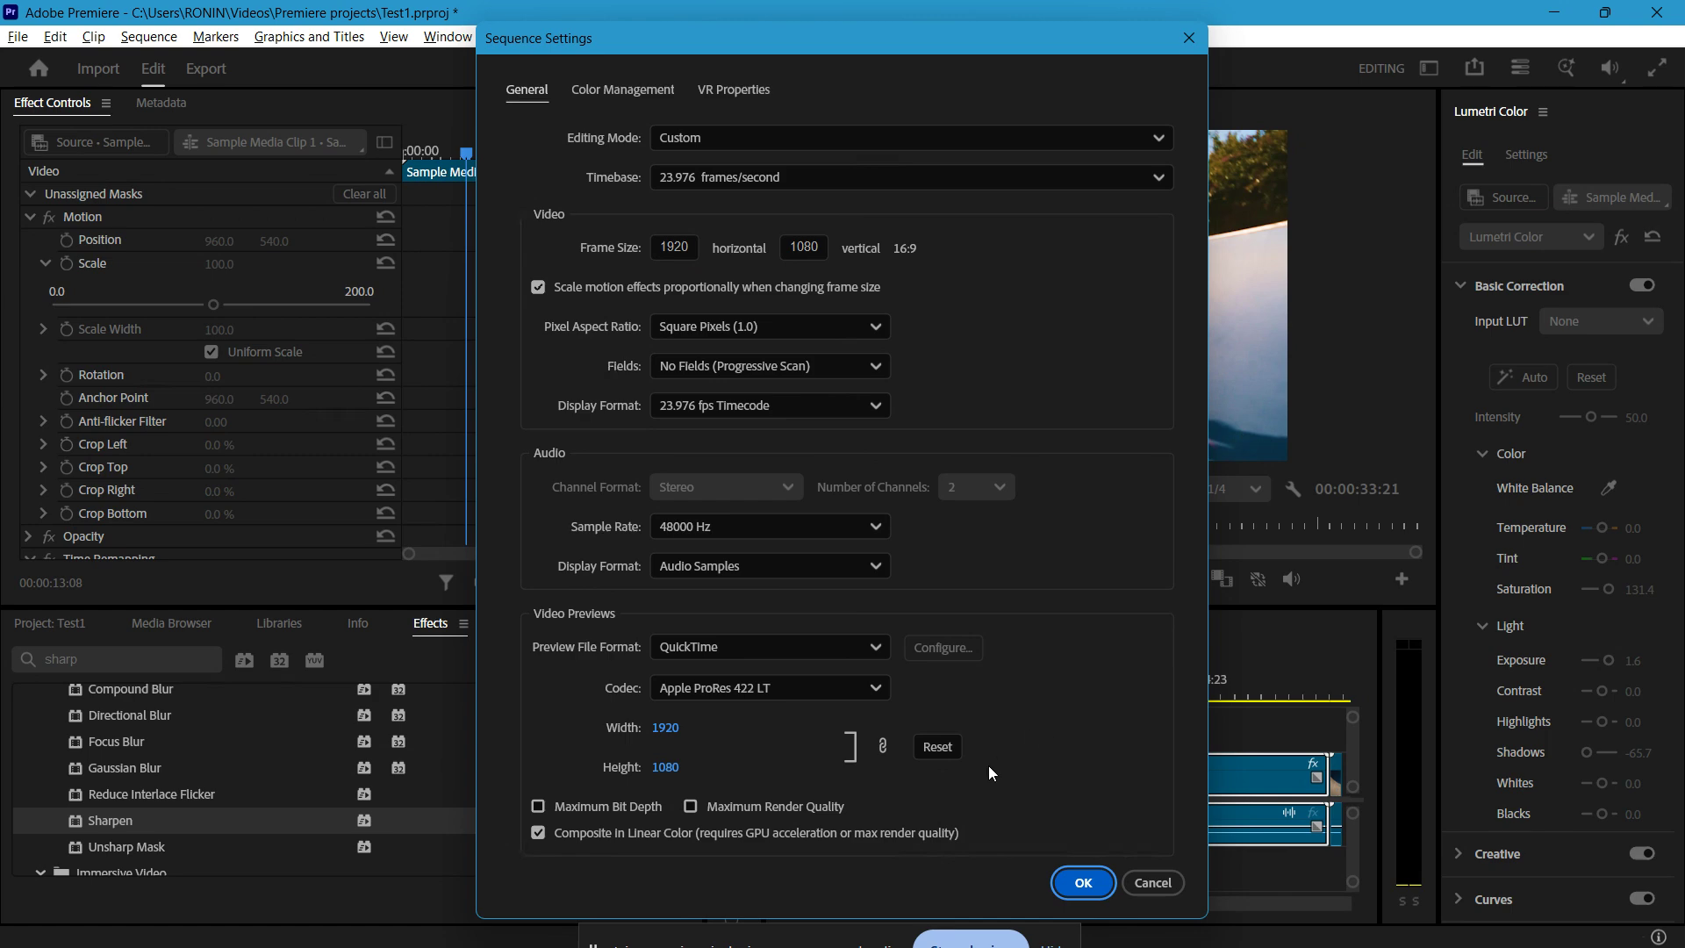
click(1152, 880)
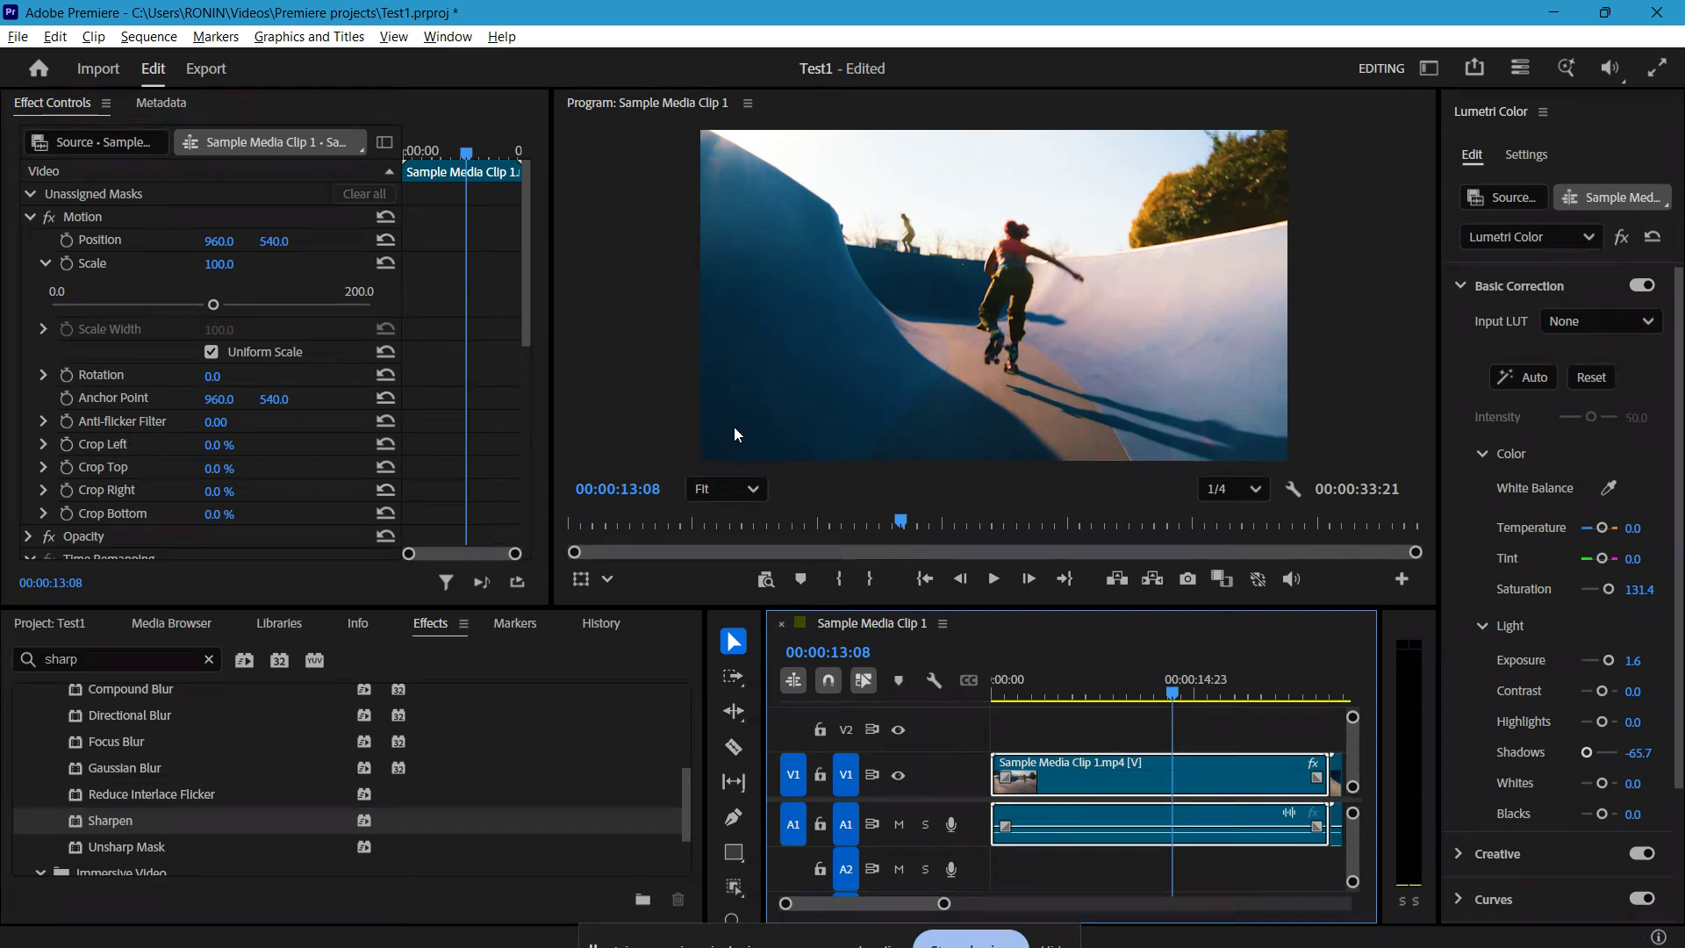
Step: Bring up the export settings for the sequence and look through the available formats and presets, keeping the current choices
key(ctrl+m)
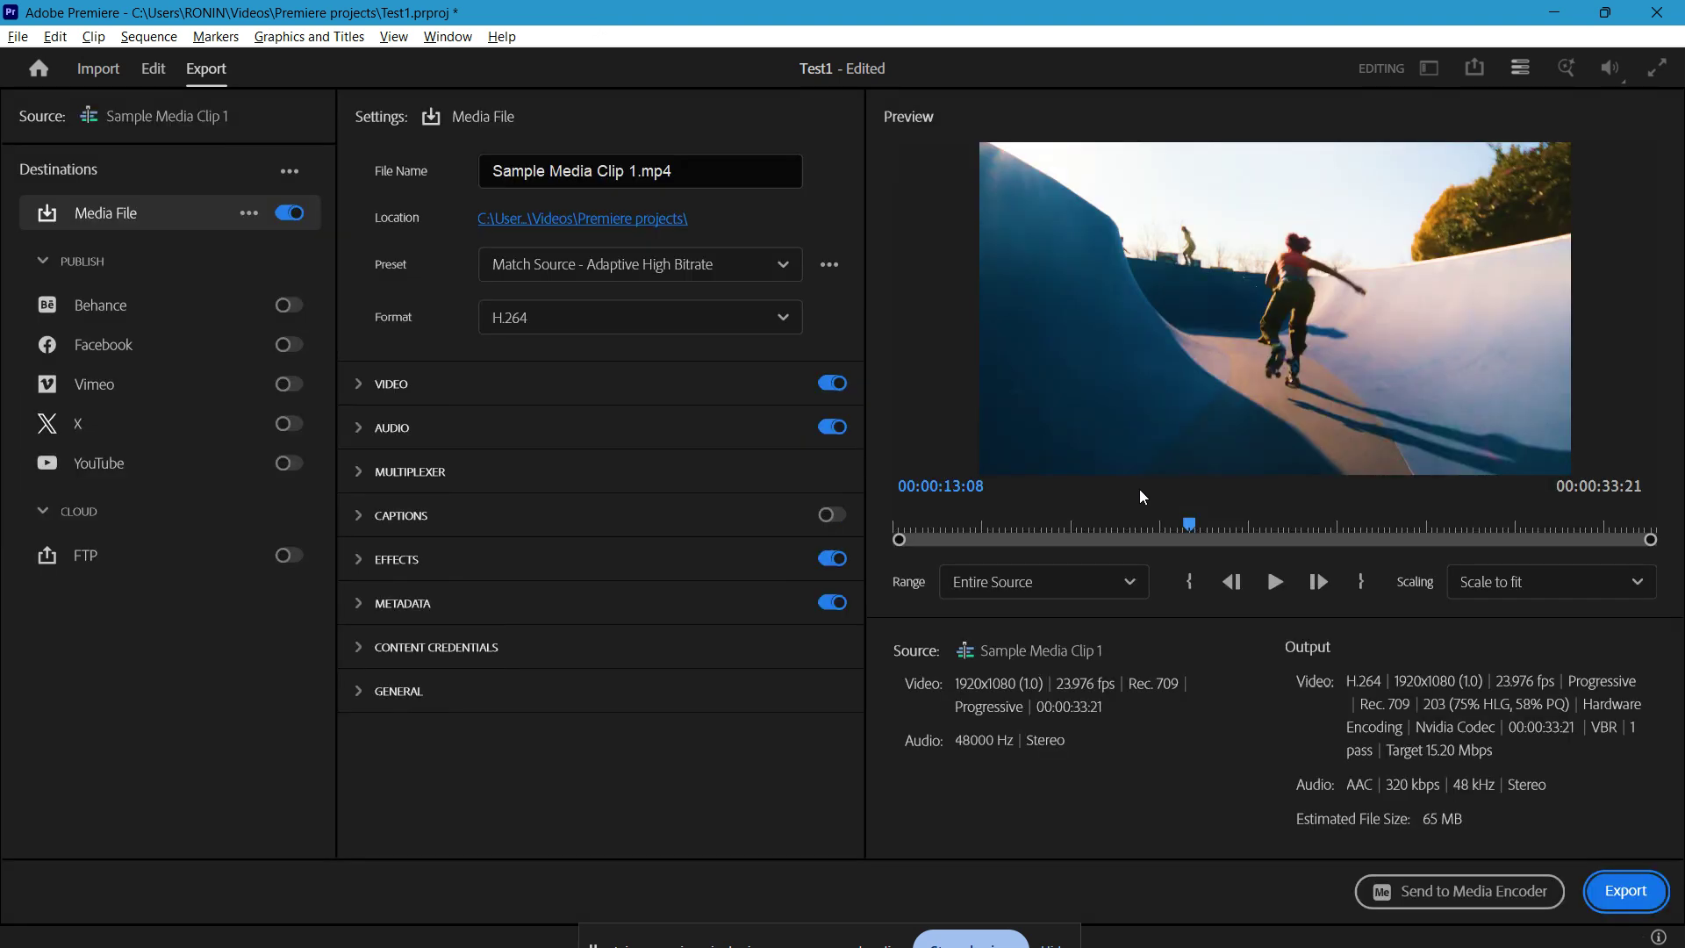
click(517, 320)
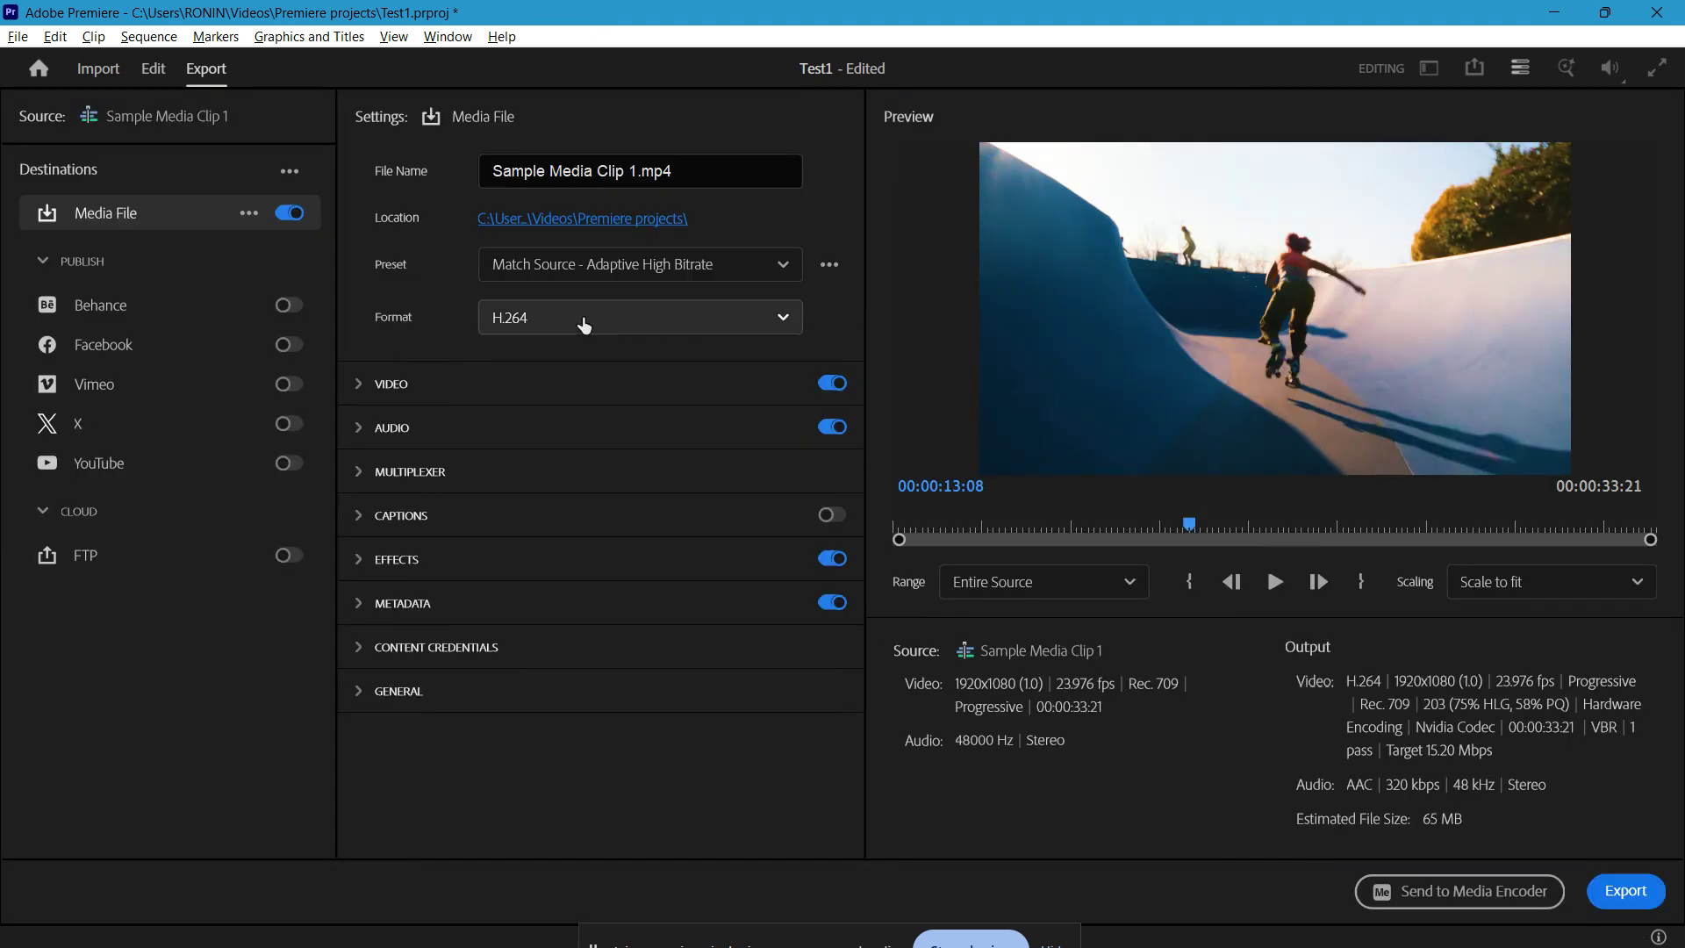
scroll(520, 790, down, 1)
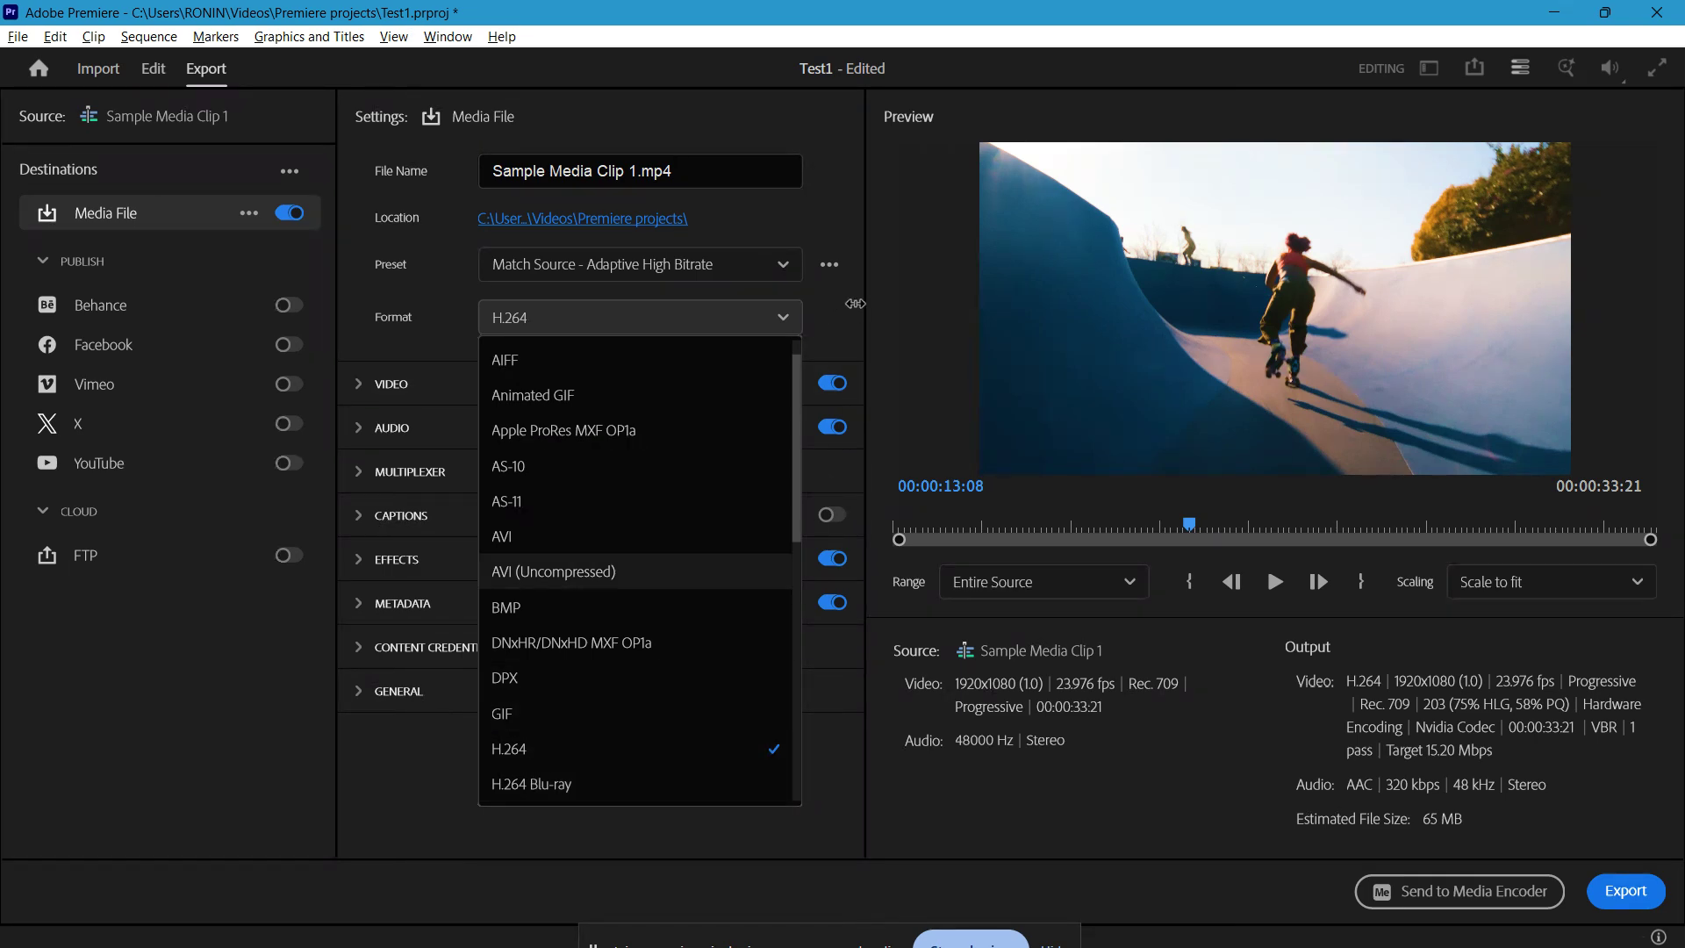
click(853, 302)
click(772, 273)
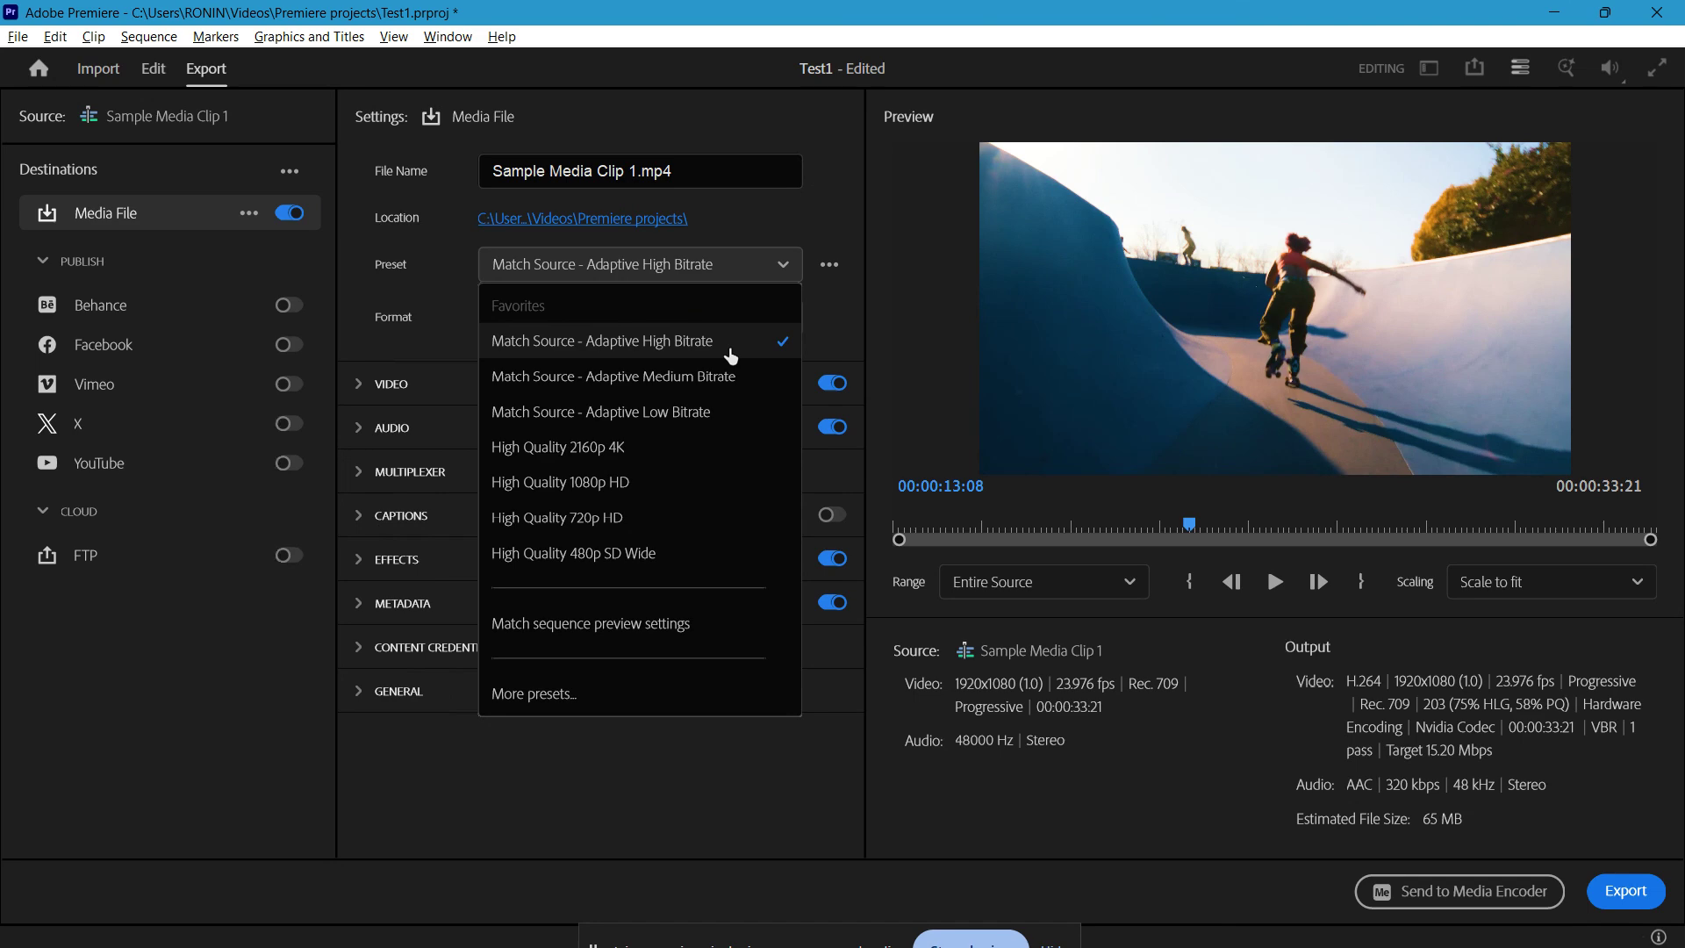
click(840, 290)
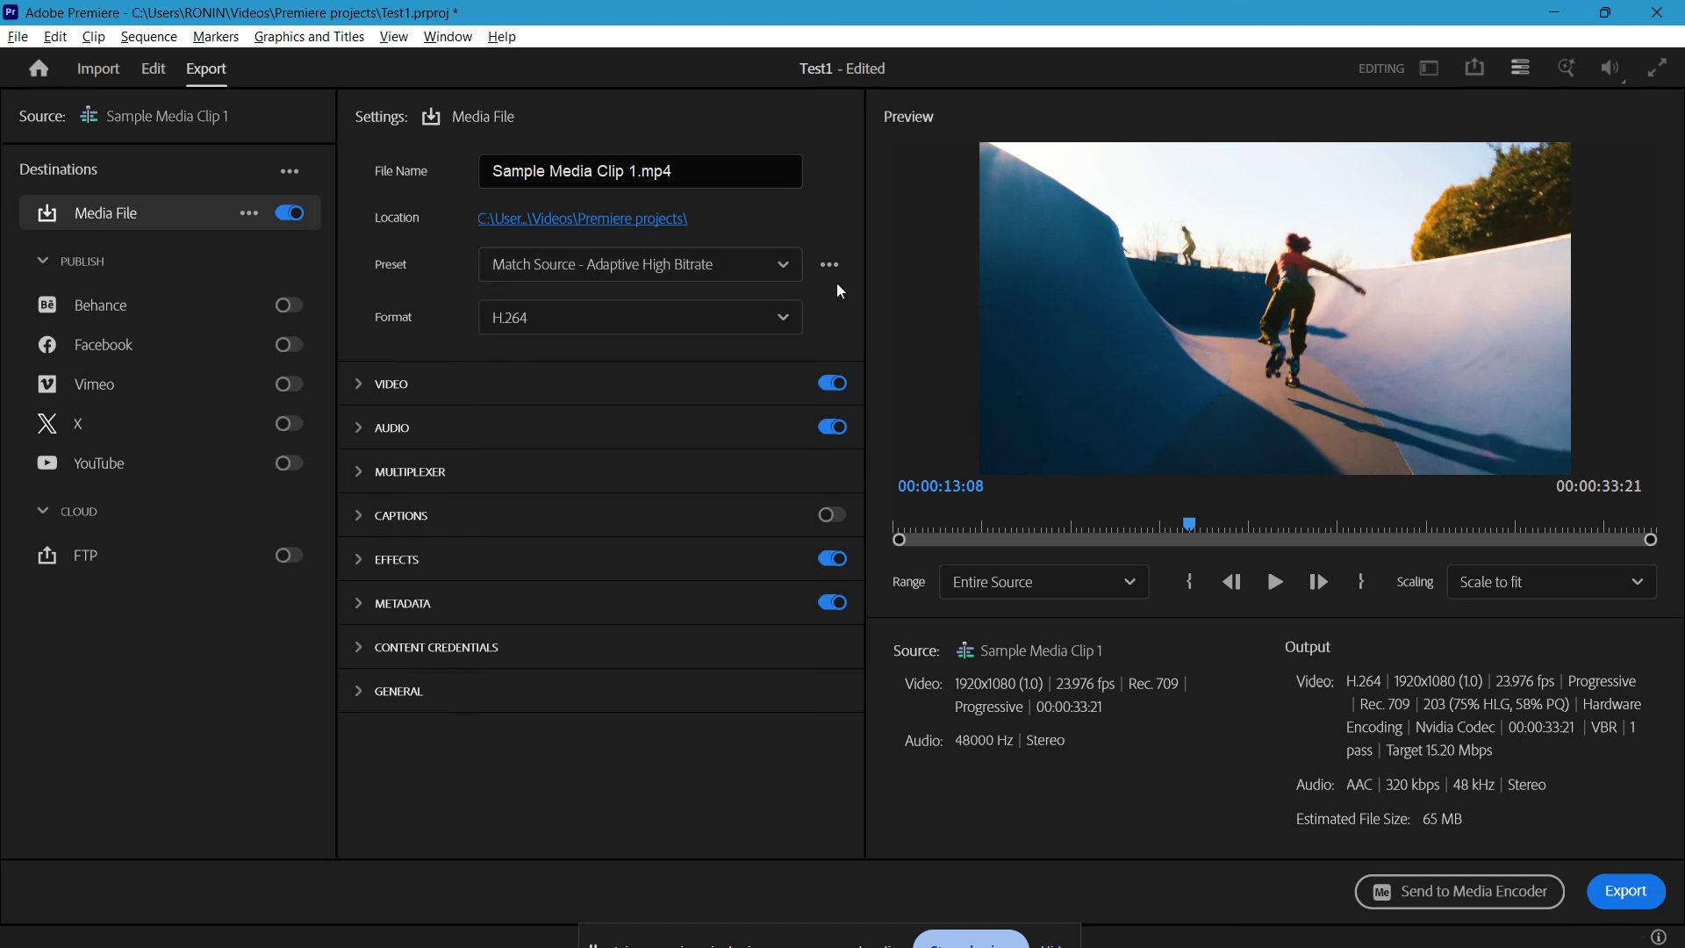
click(777, 280)
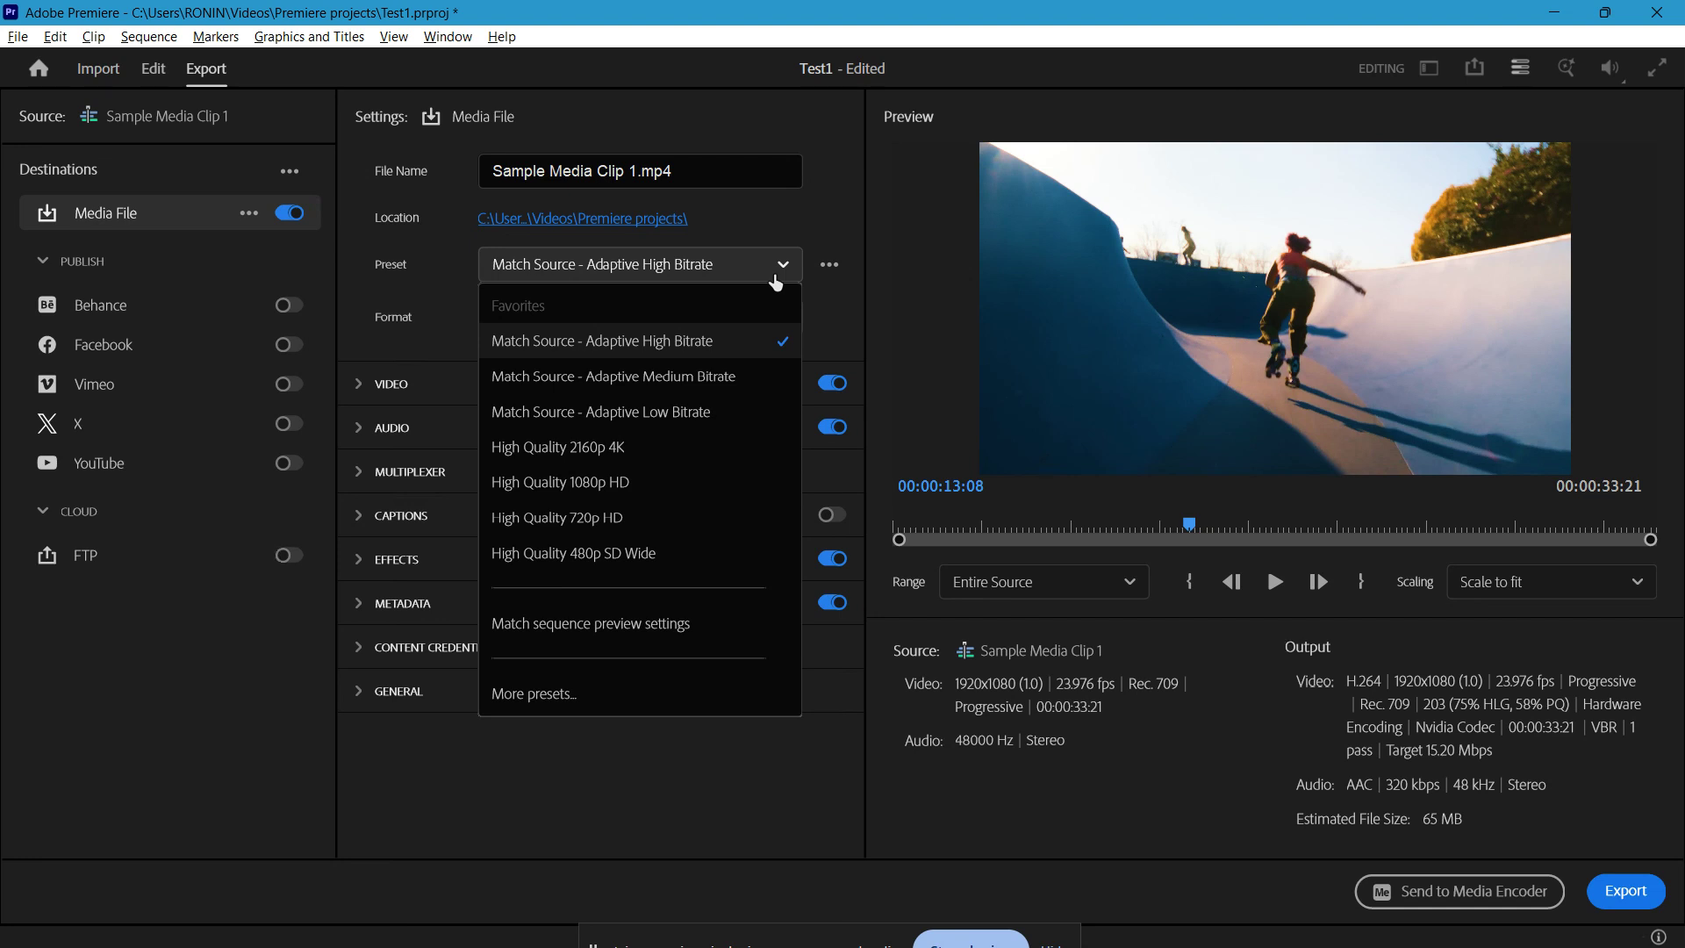
click(777, 280)
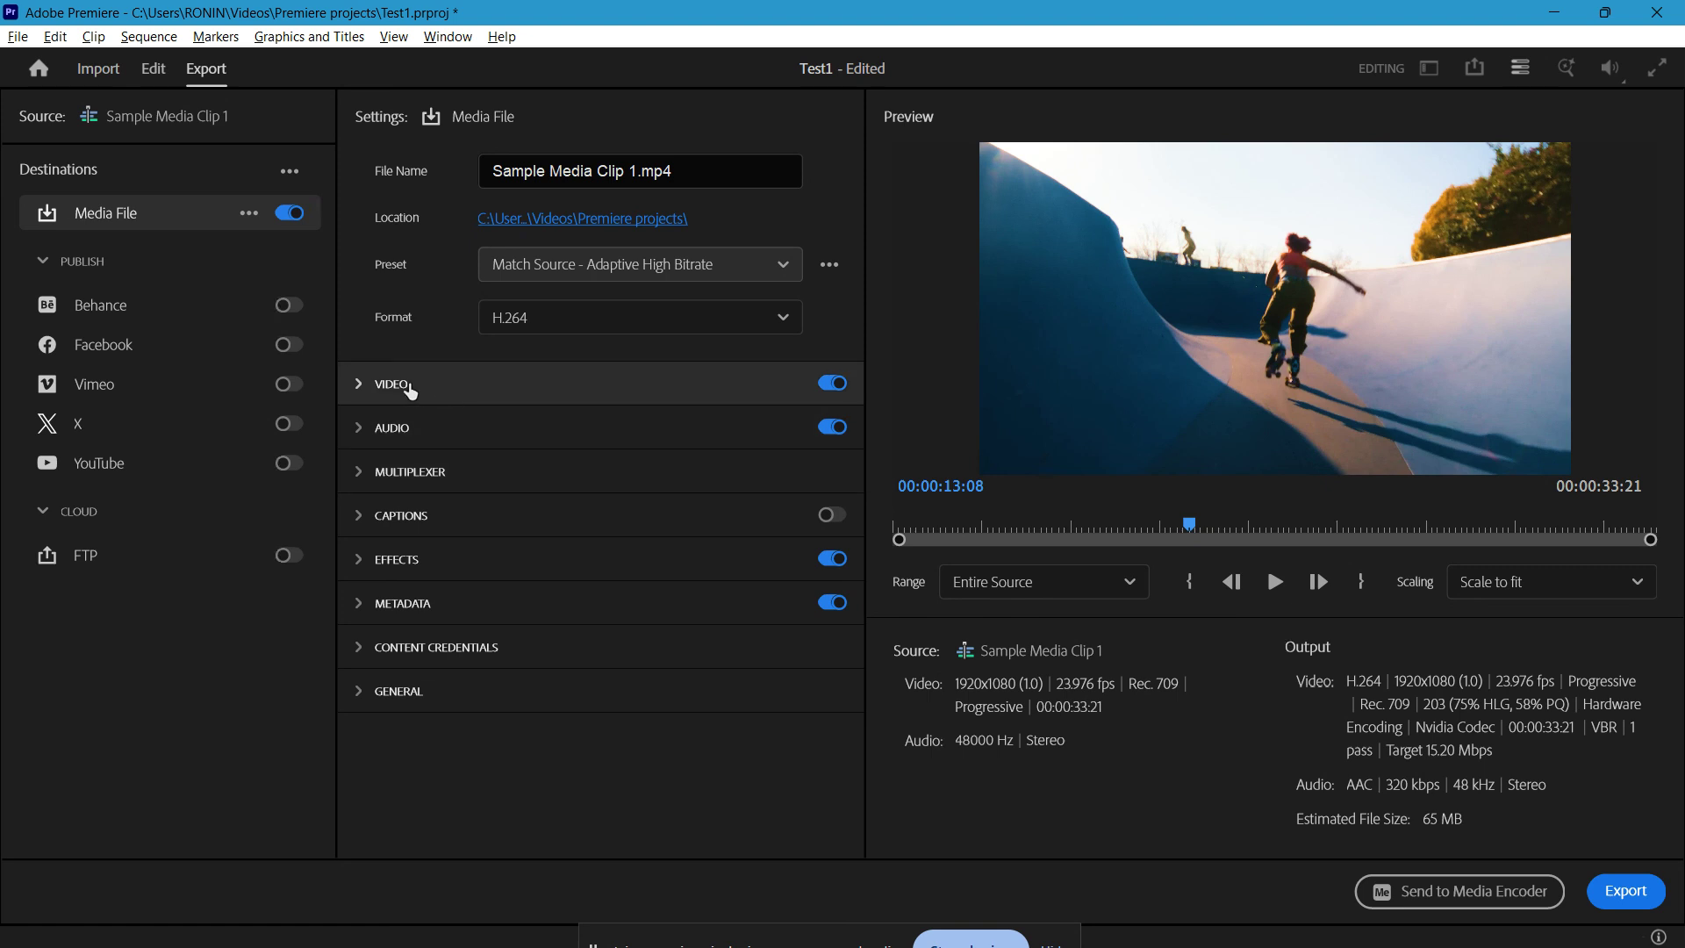
Step: Examine the export's expanded video settings, from basic and encoding options to bitrate encoding, and collapse the section
click(409, 387)
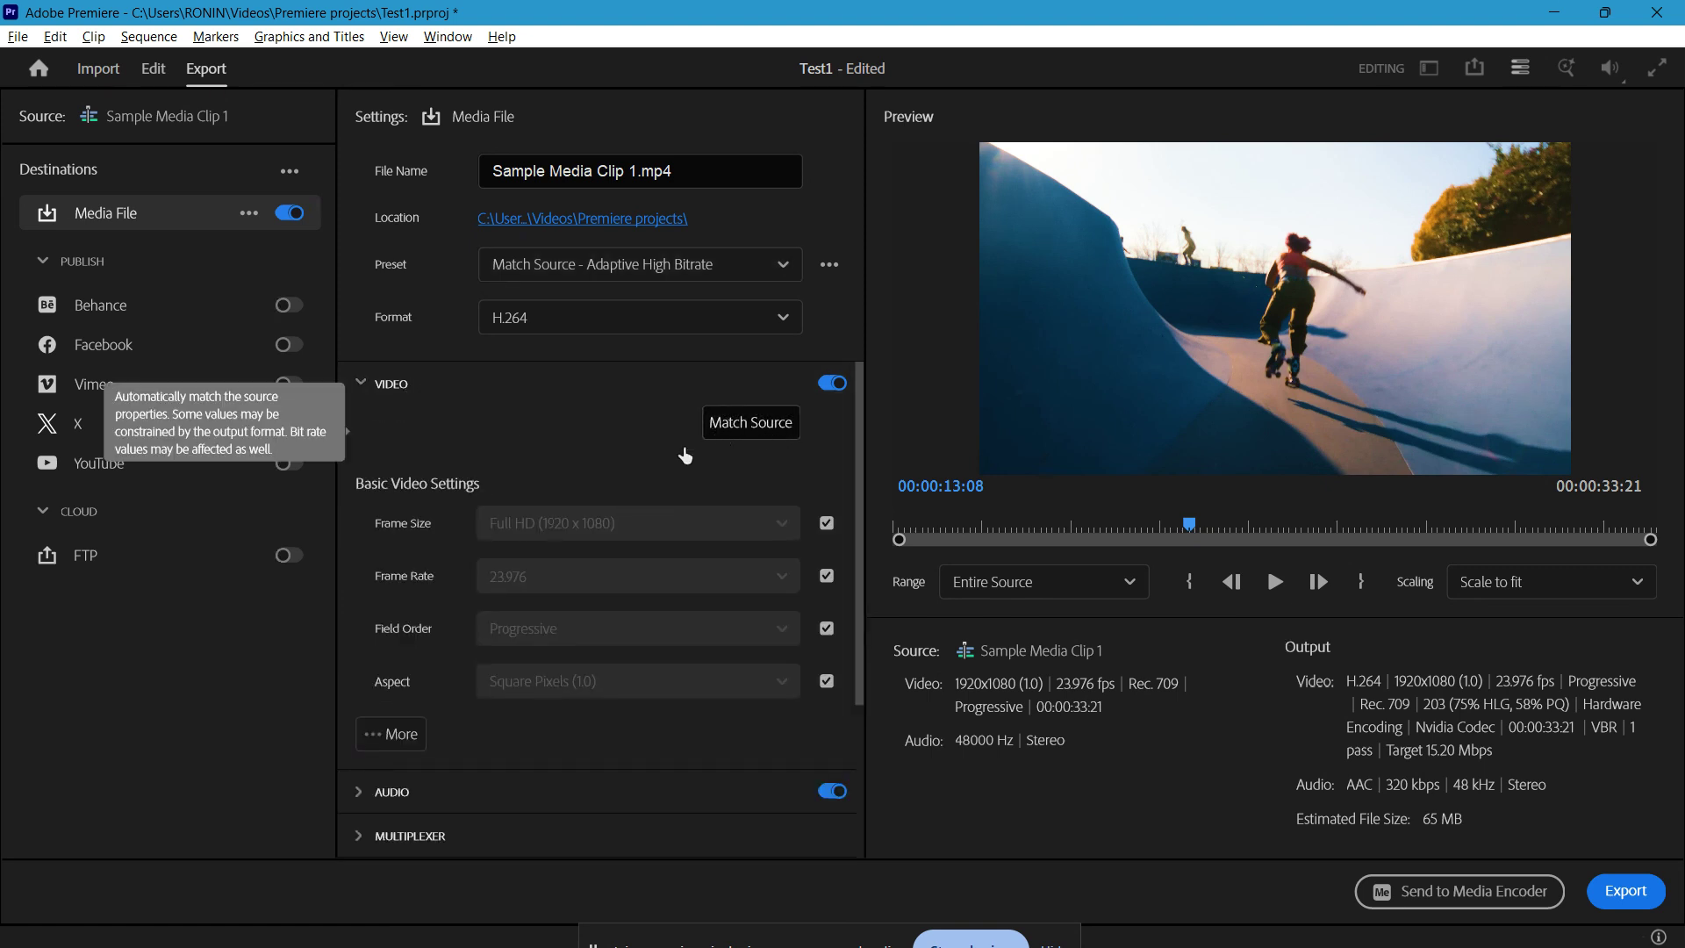
click(391, 734)
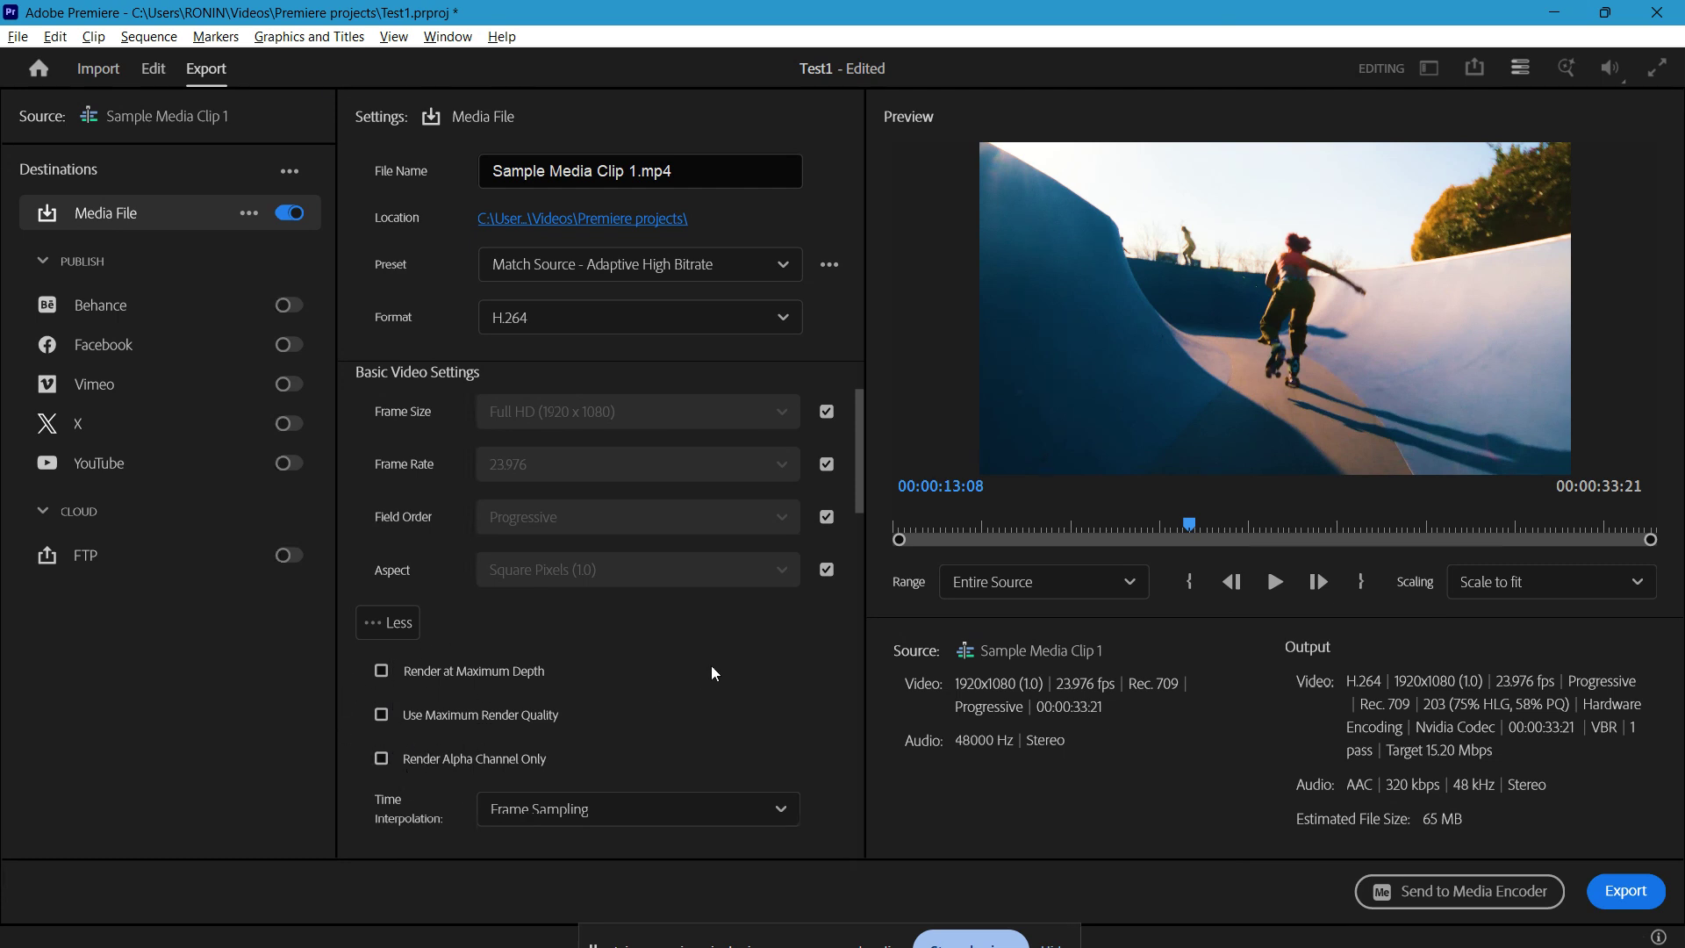
scroll(714, 670, down, 4)
scroll(797, 628, down, 1)
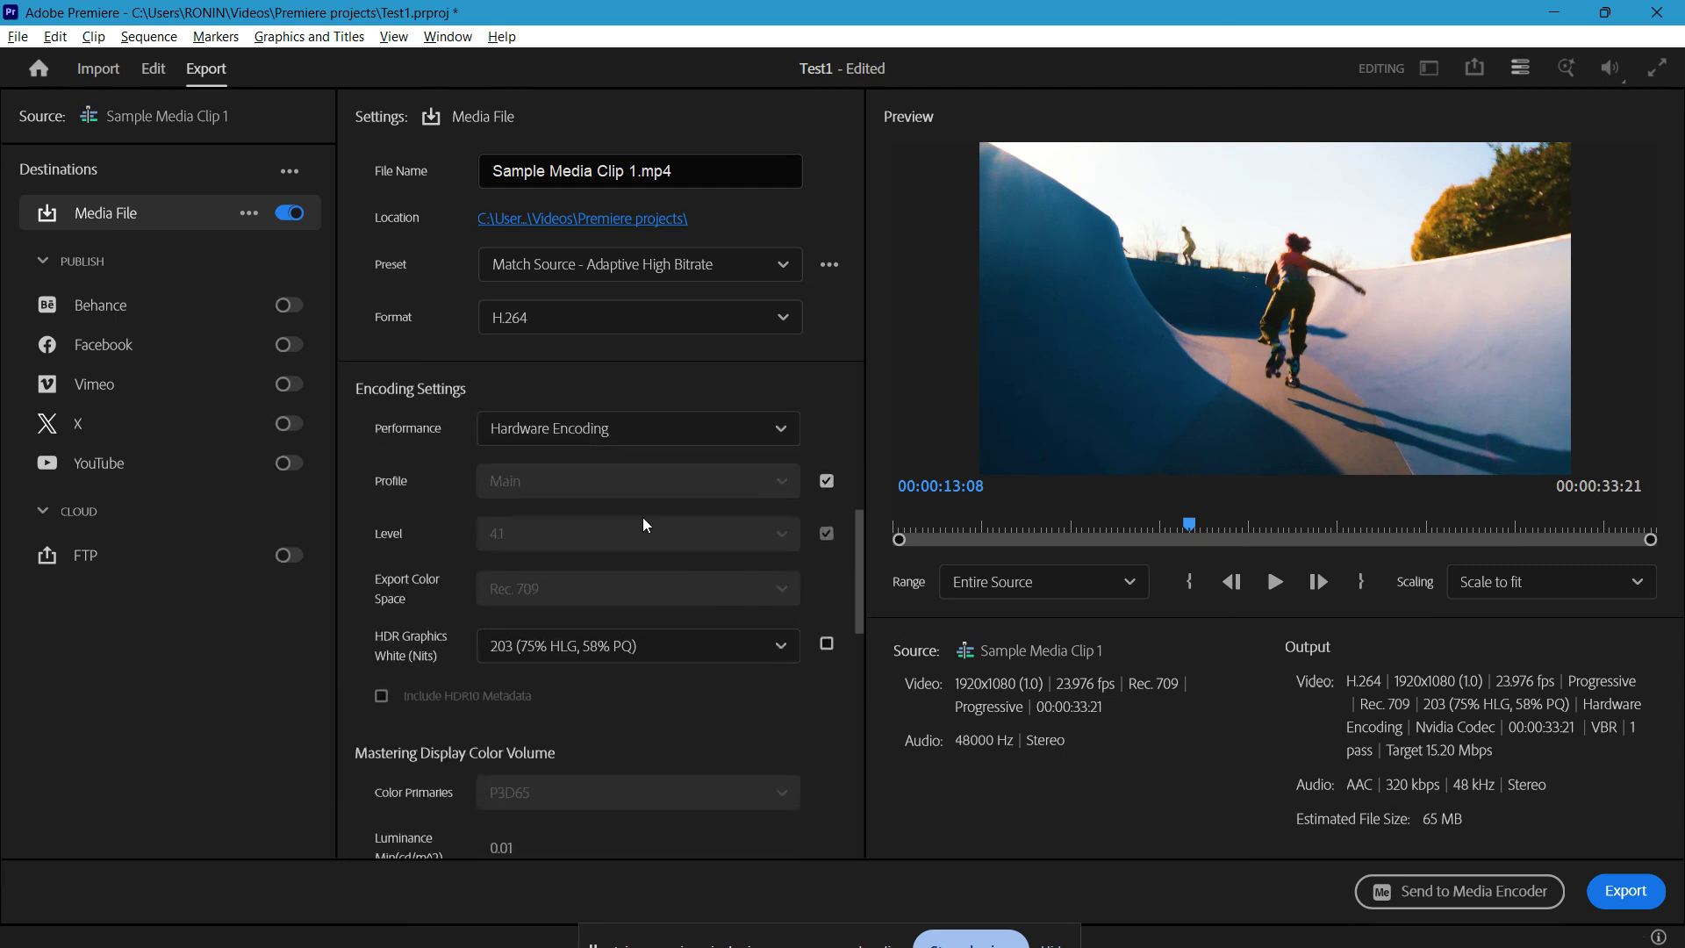
scroll(806, 579, down, 2)
scroll(806, 551, down, 5)
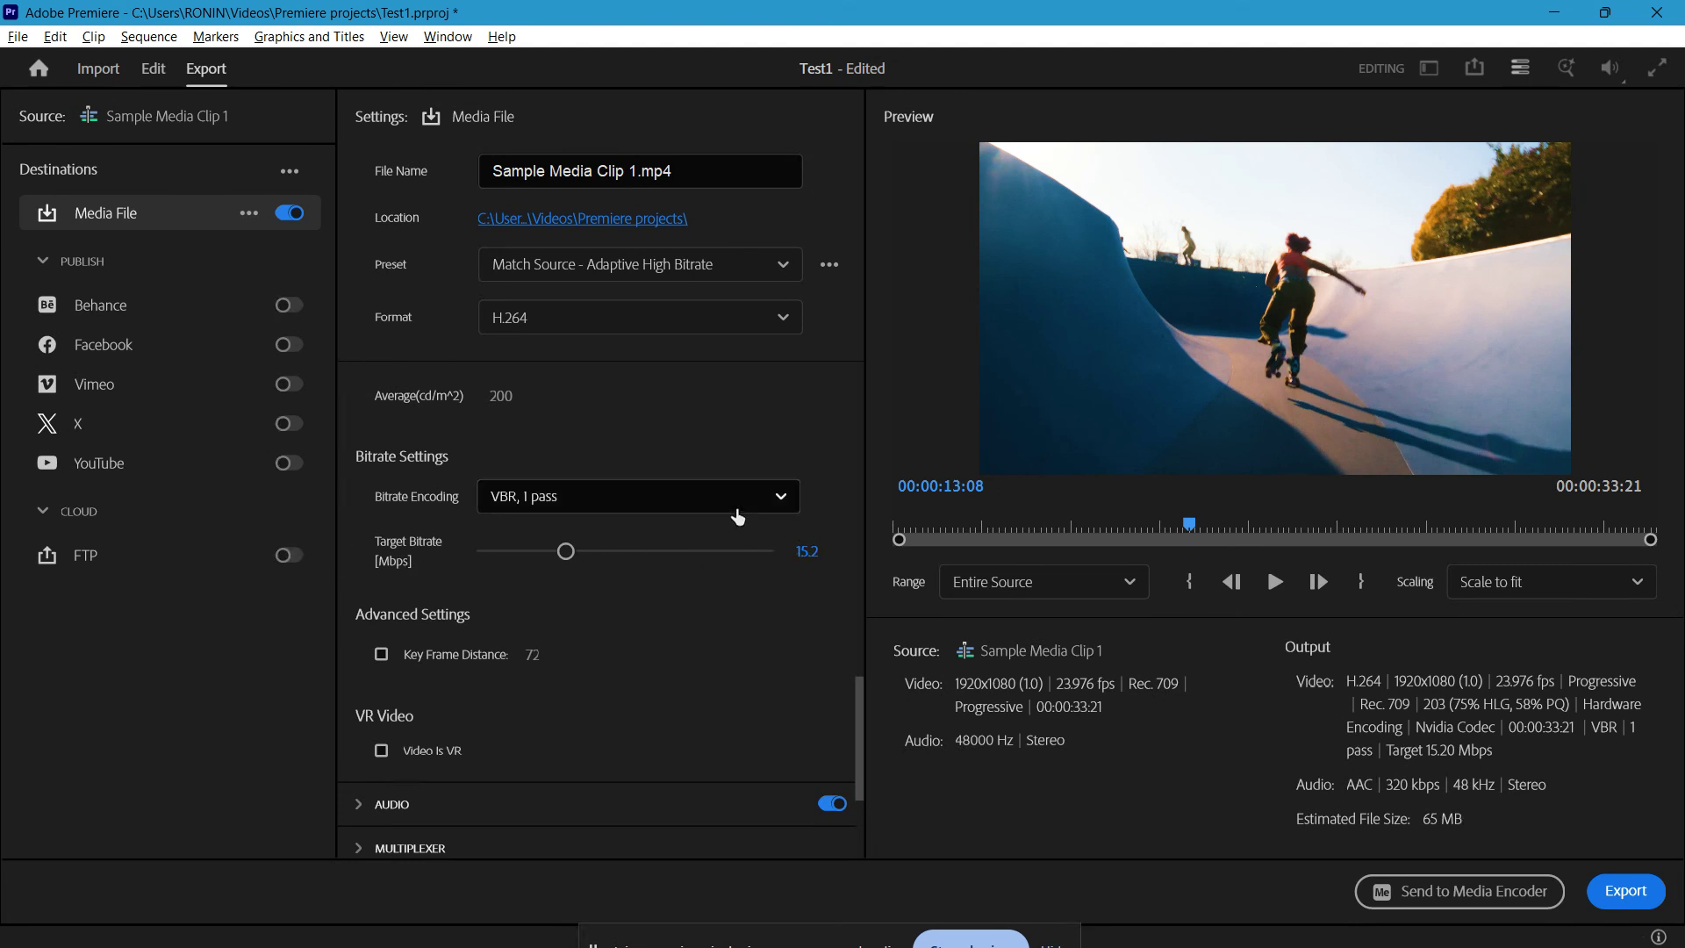
click(737, 507)
click(737, 513)
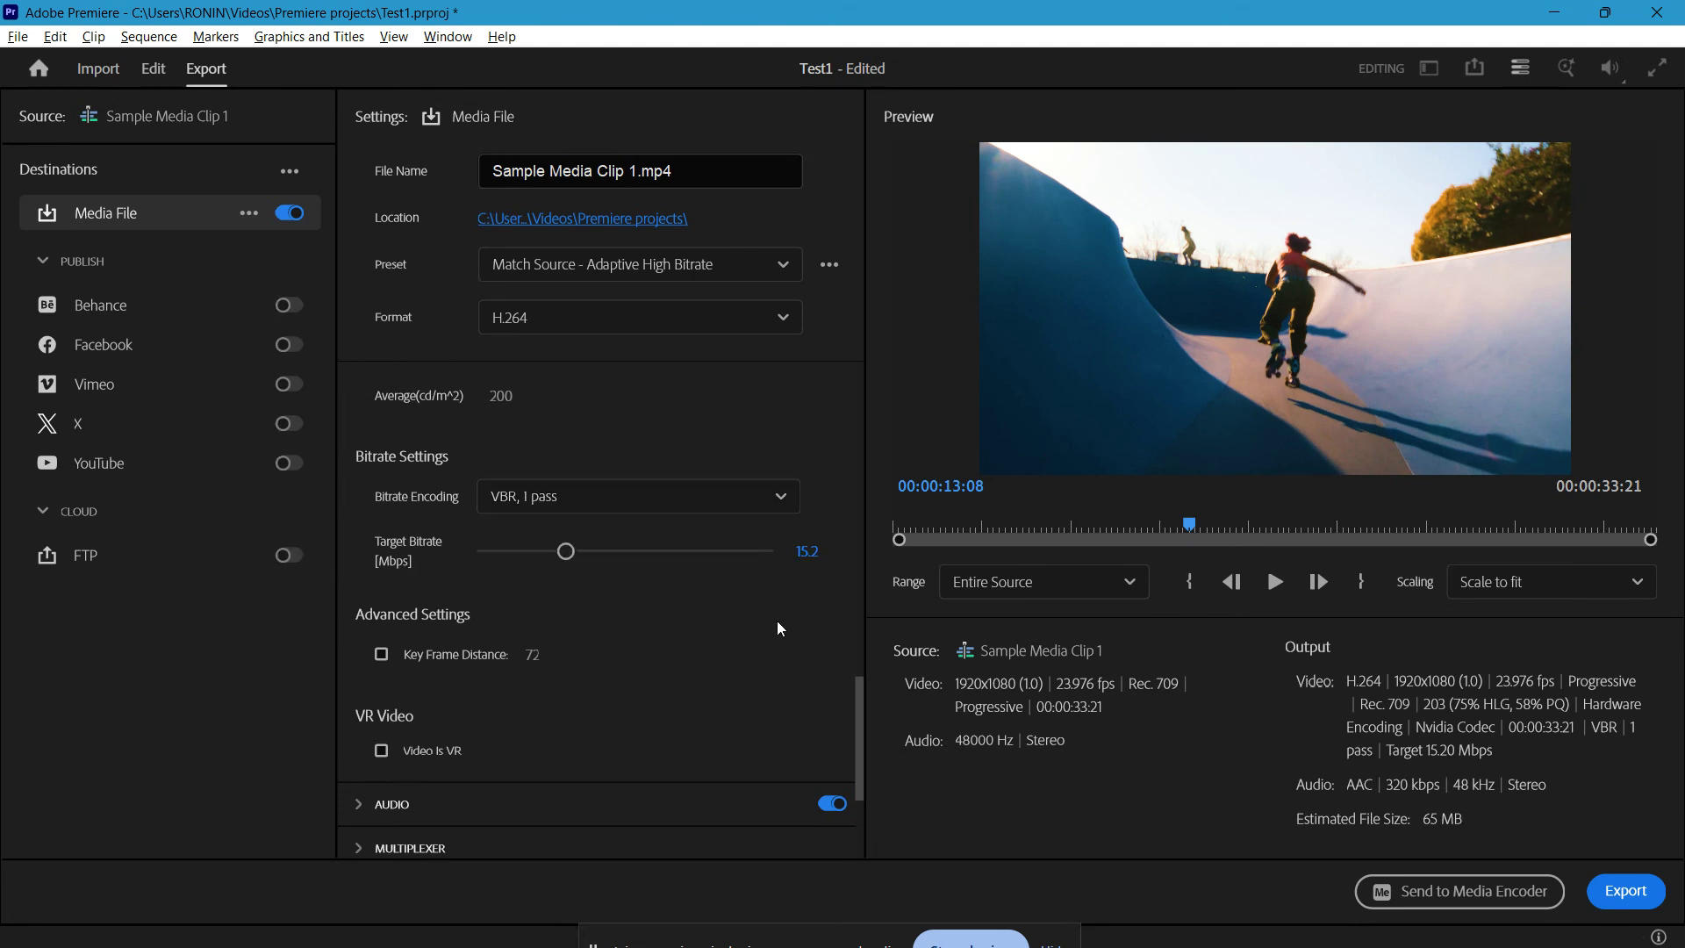
scroll(838, 639, up, 5)
scroll(838, 639, up, 10)
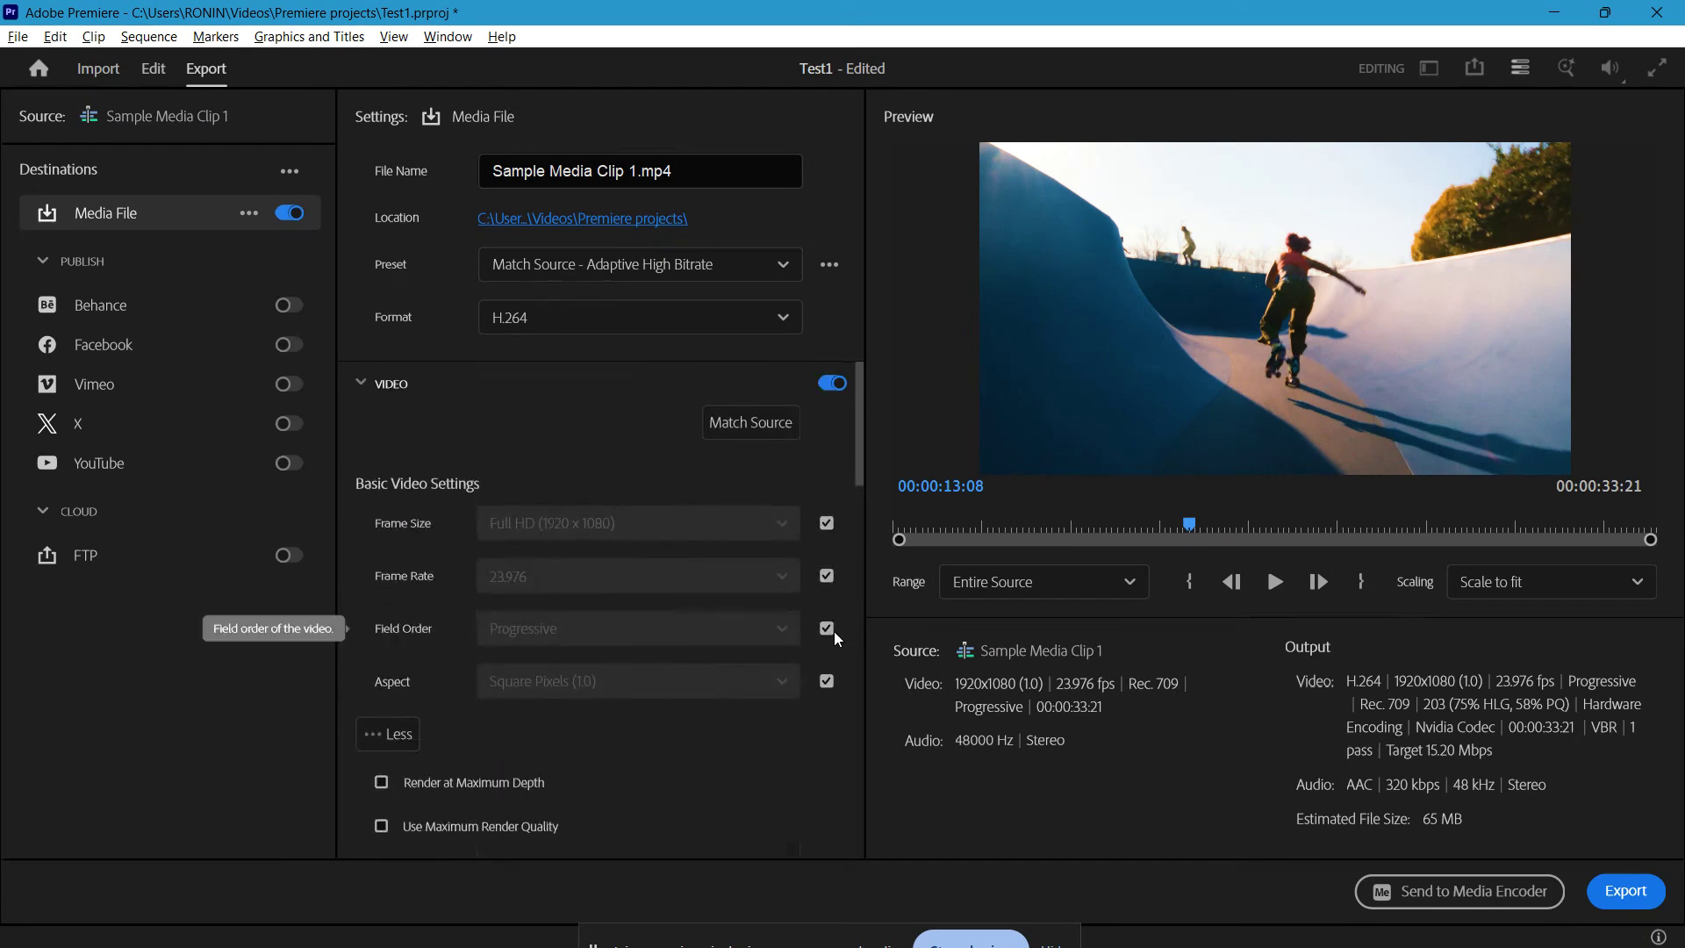
click(362, 384)
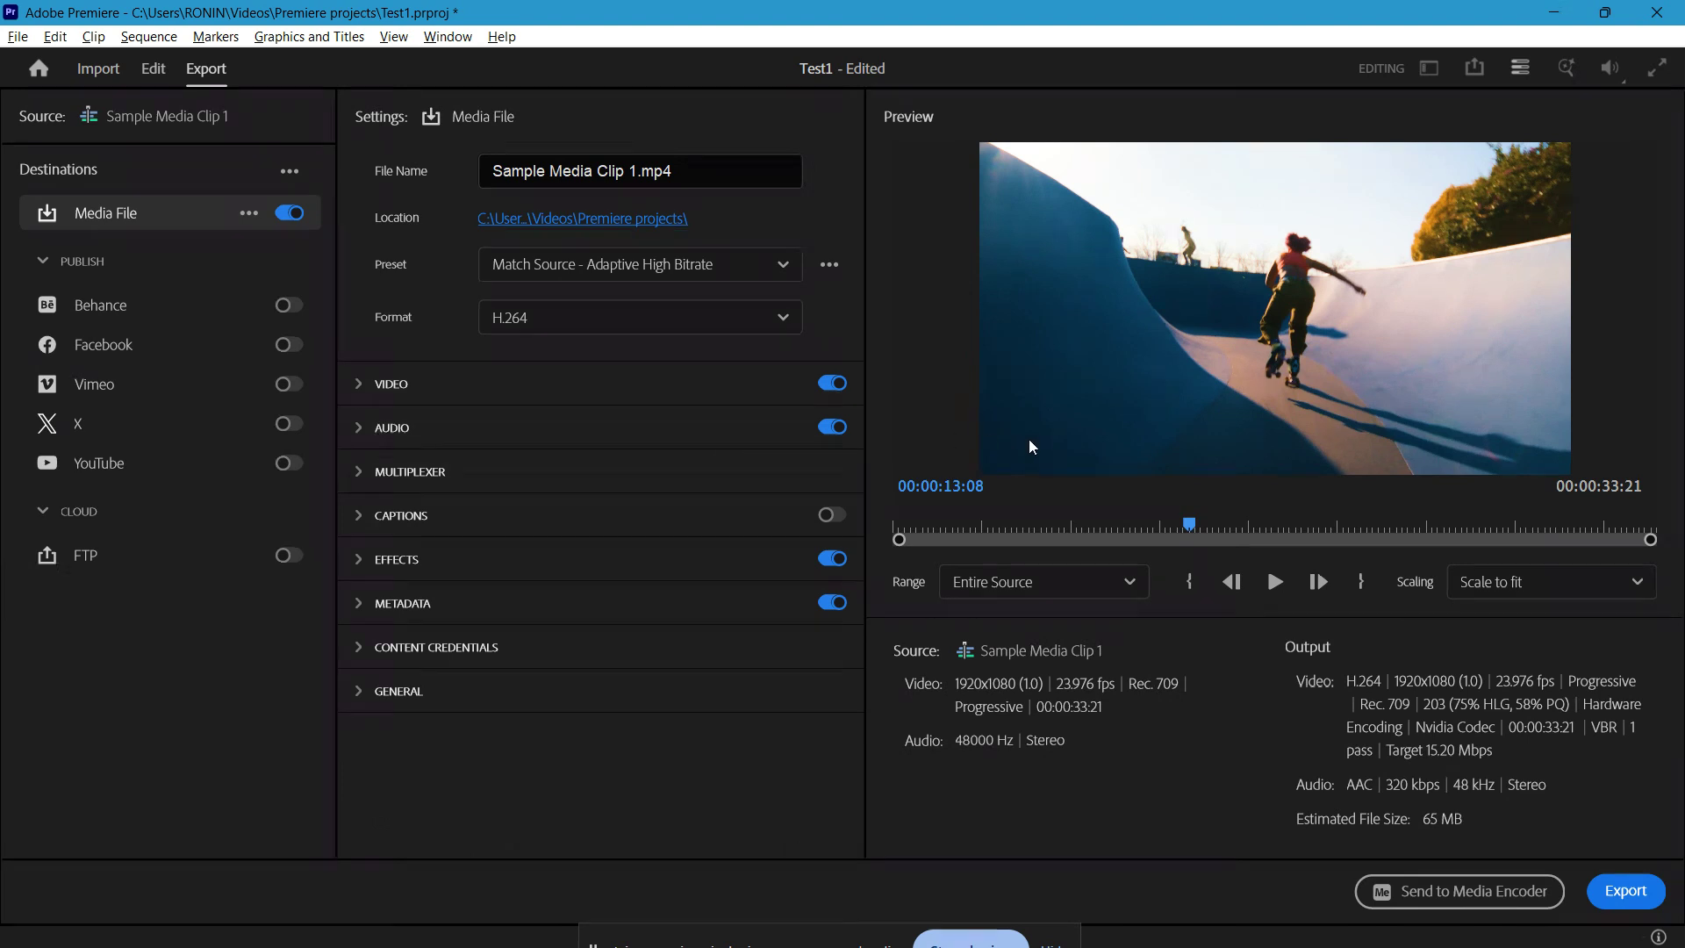
Step: Play a short stretch of the export preview, stop it, and return to the editing workspace
click(1276, 585)
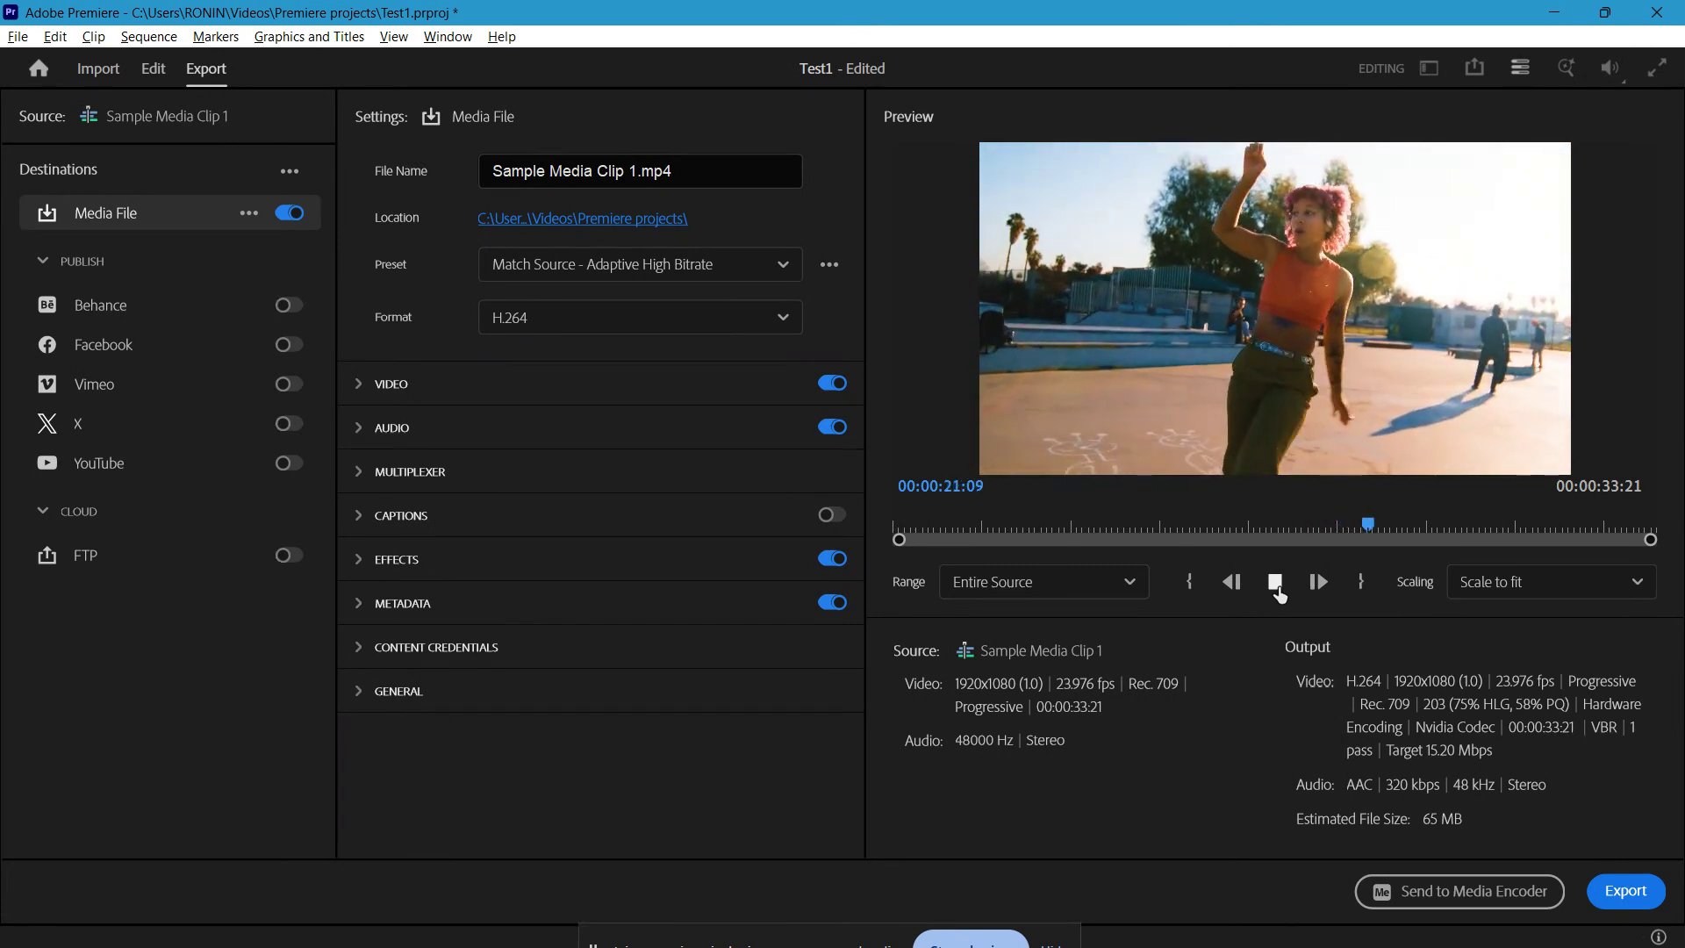
click(1278, 593)
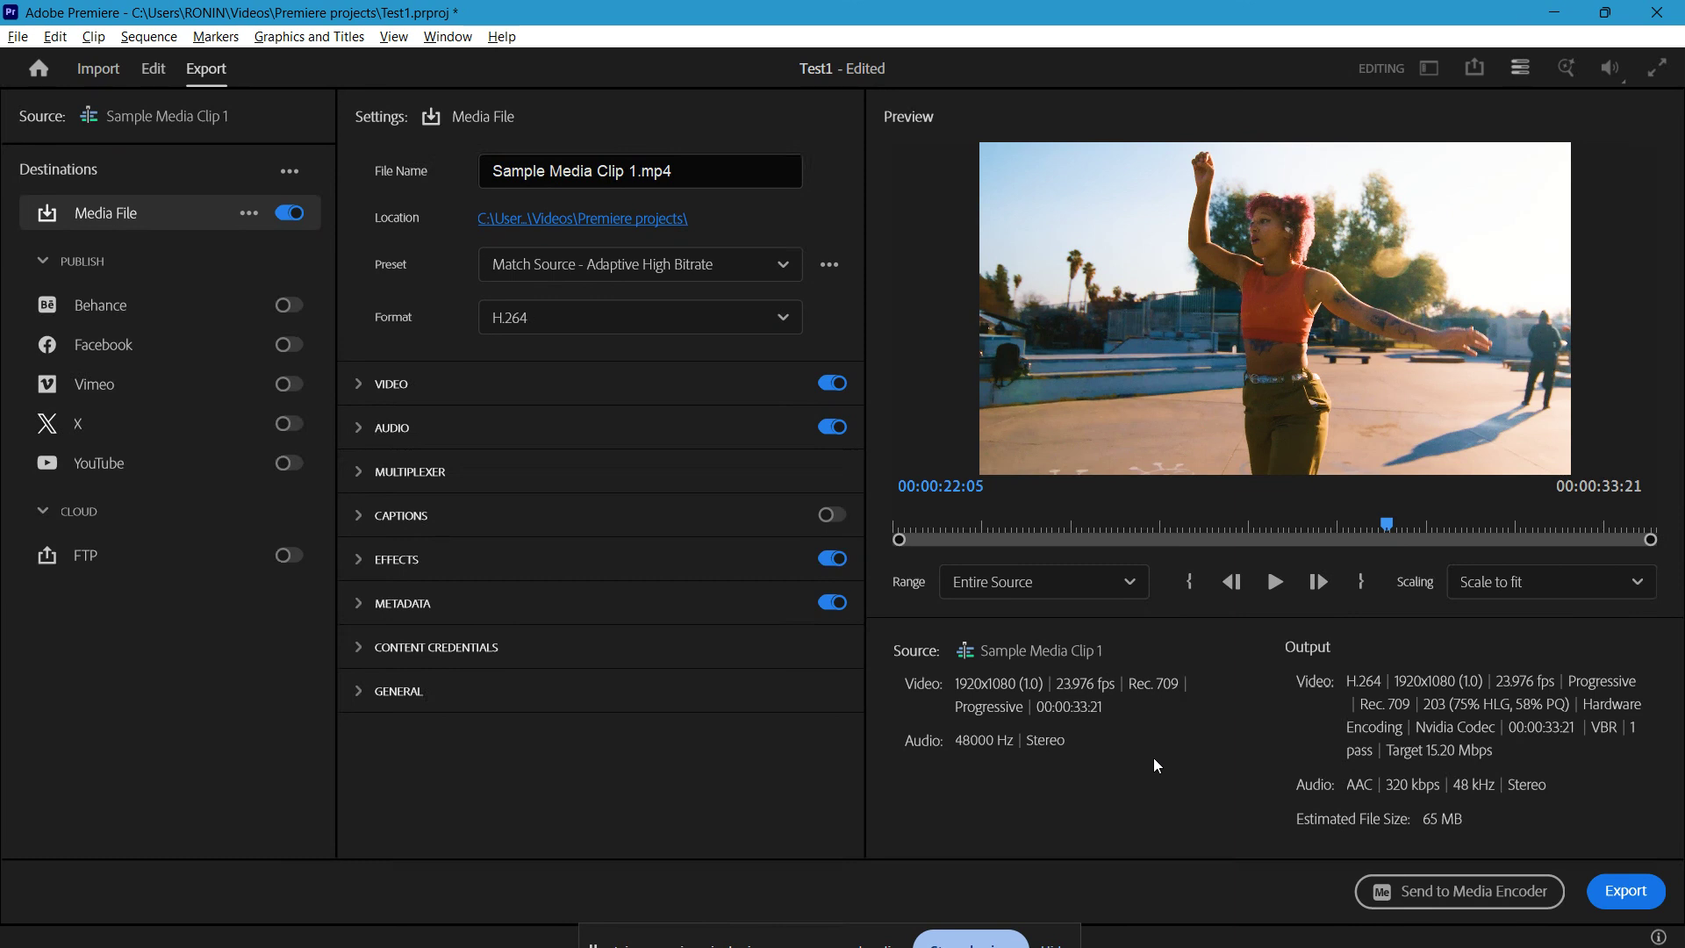
click(153, 69)
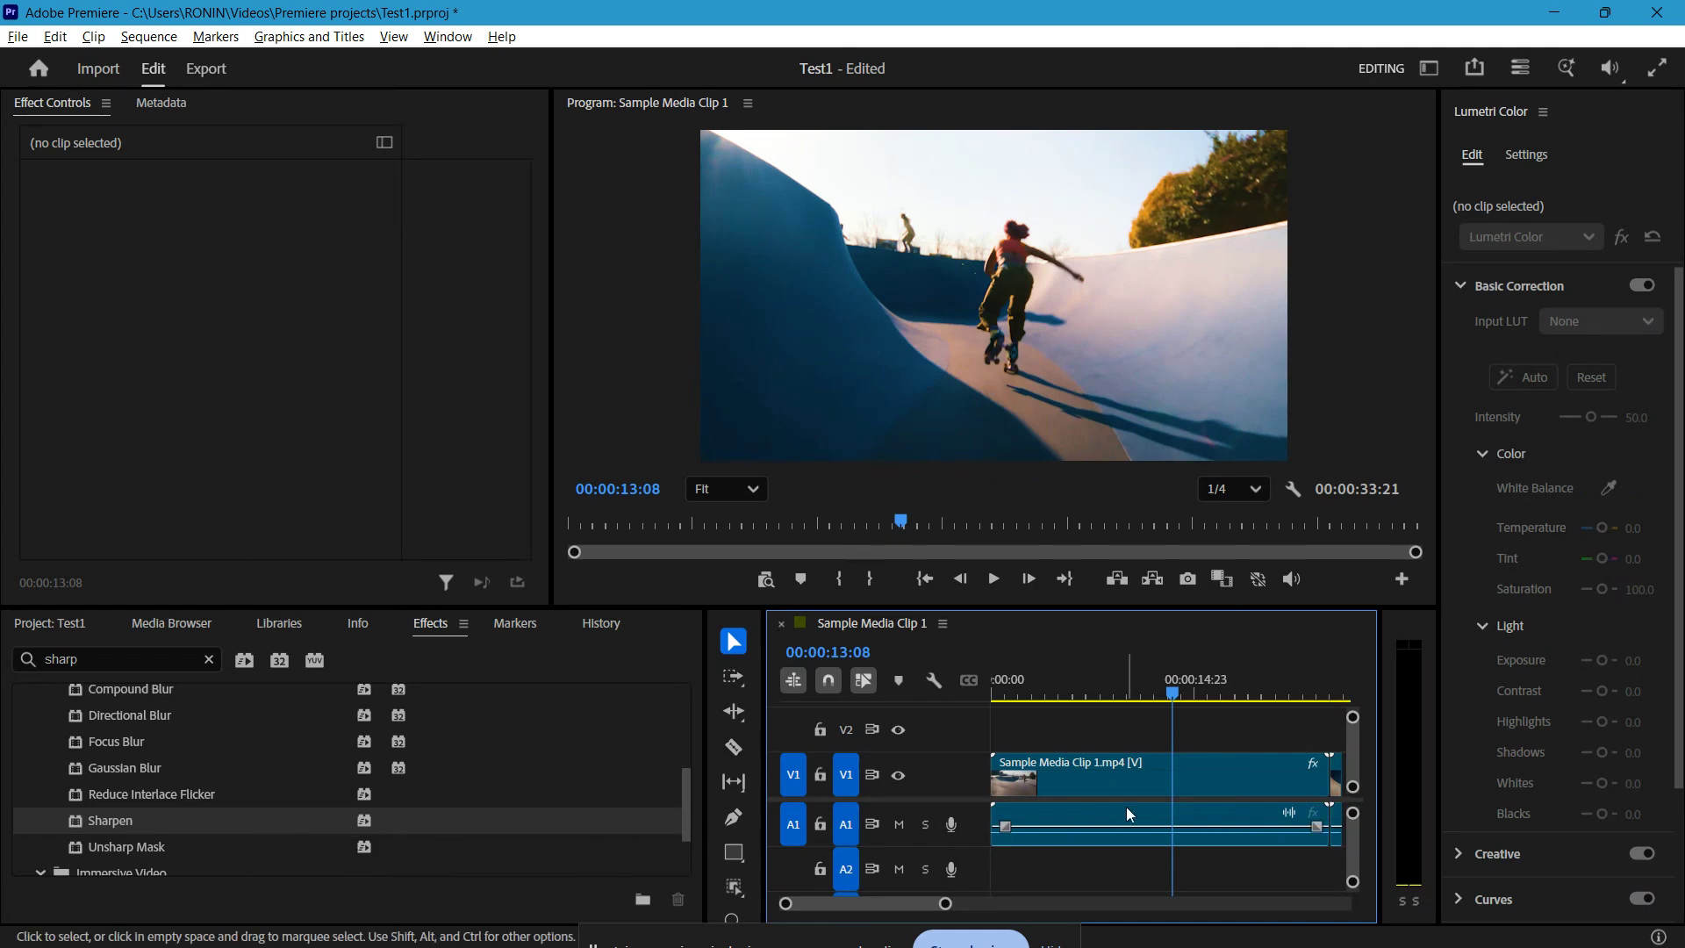
Step: Select the clip on V1, recheck the sequence settings' Maximum Bit Depth option, and close them without changes
click(1203, 776)
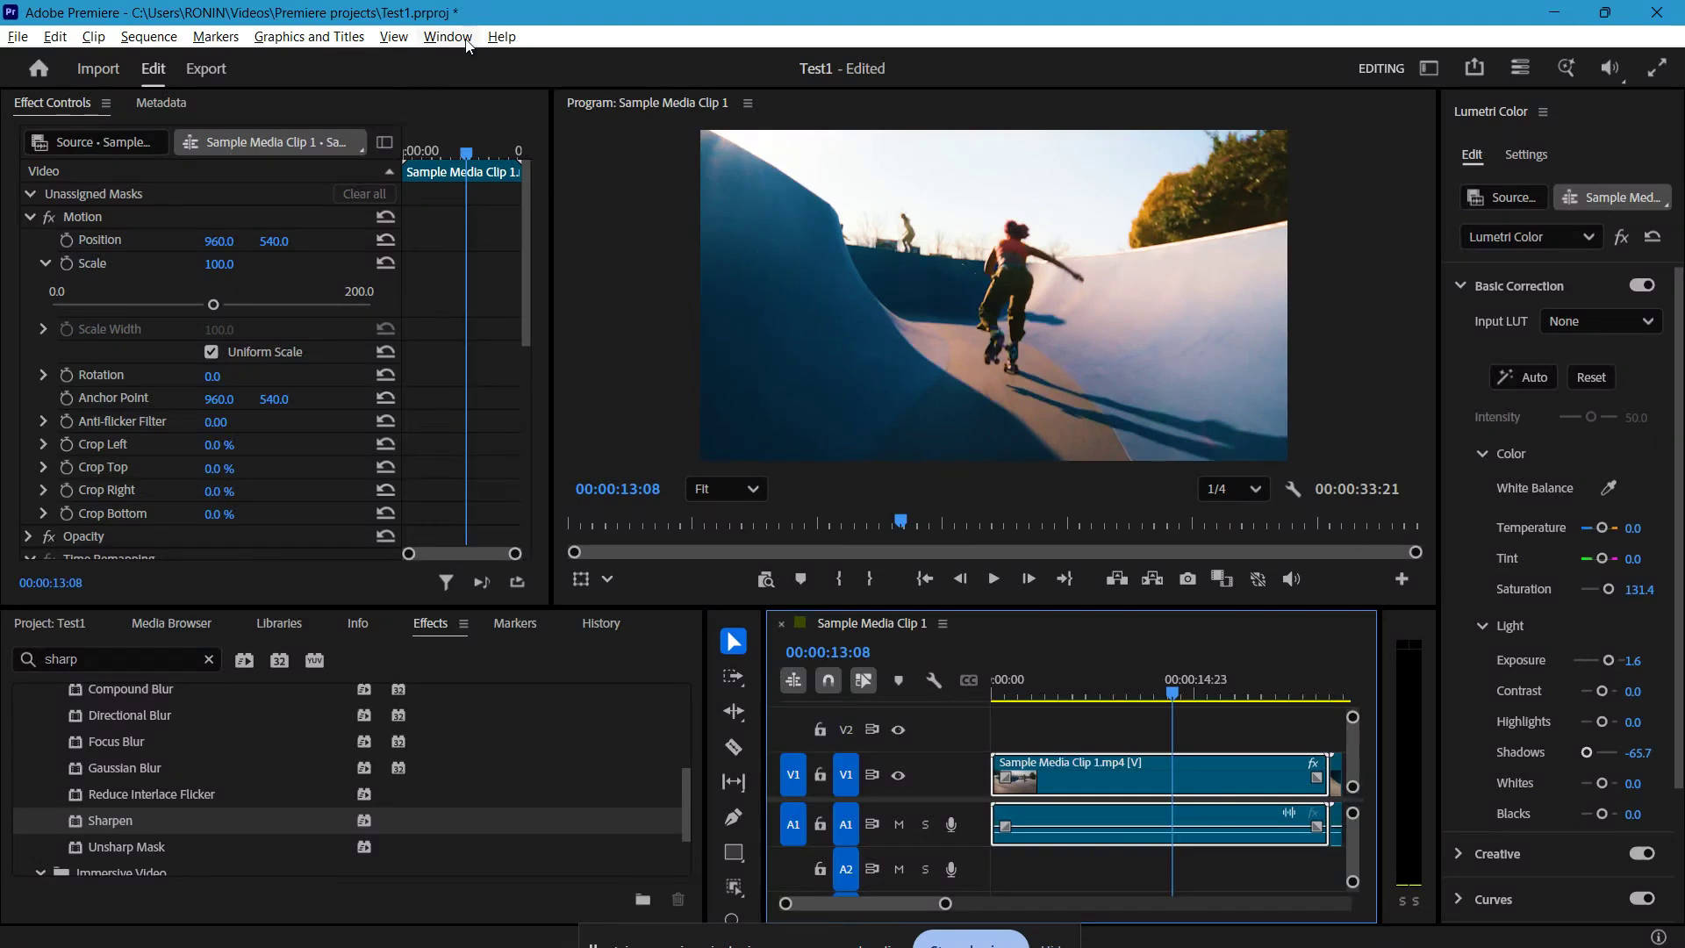
click(210, 38)
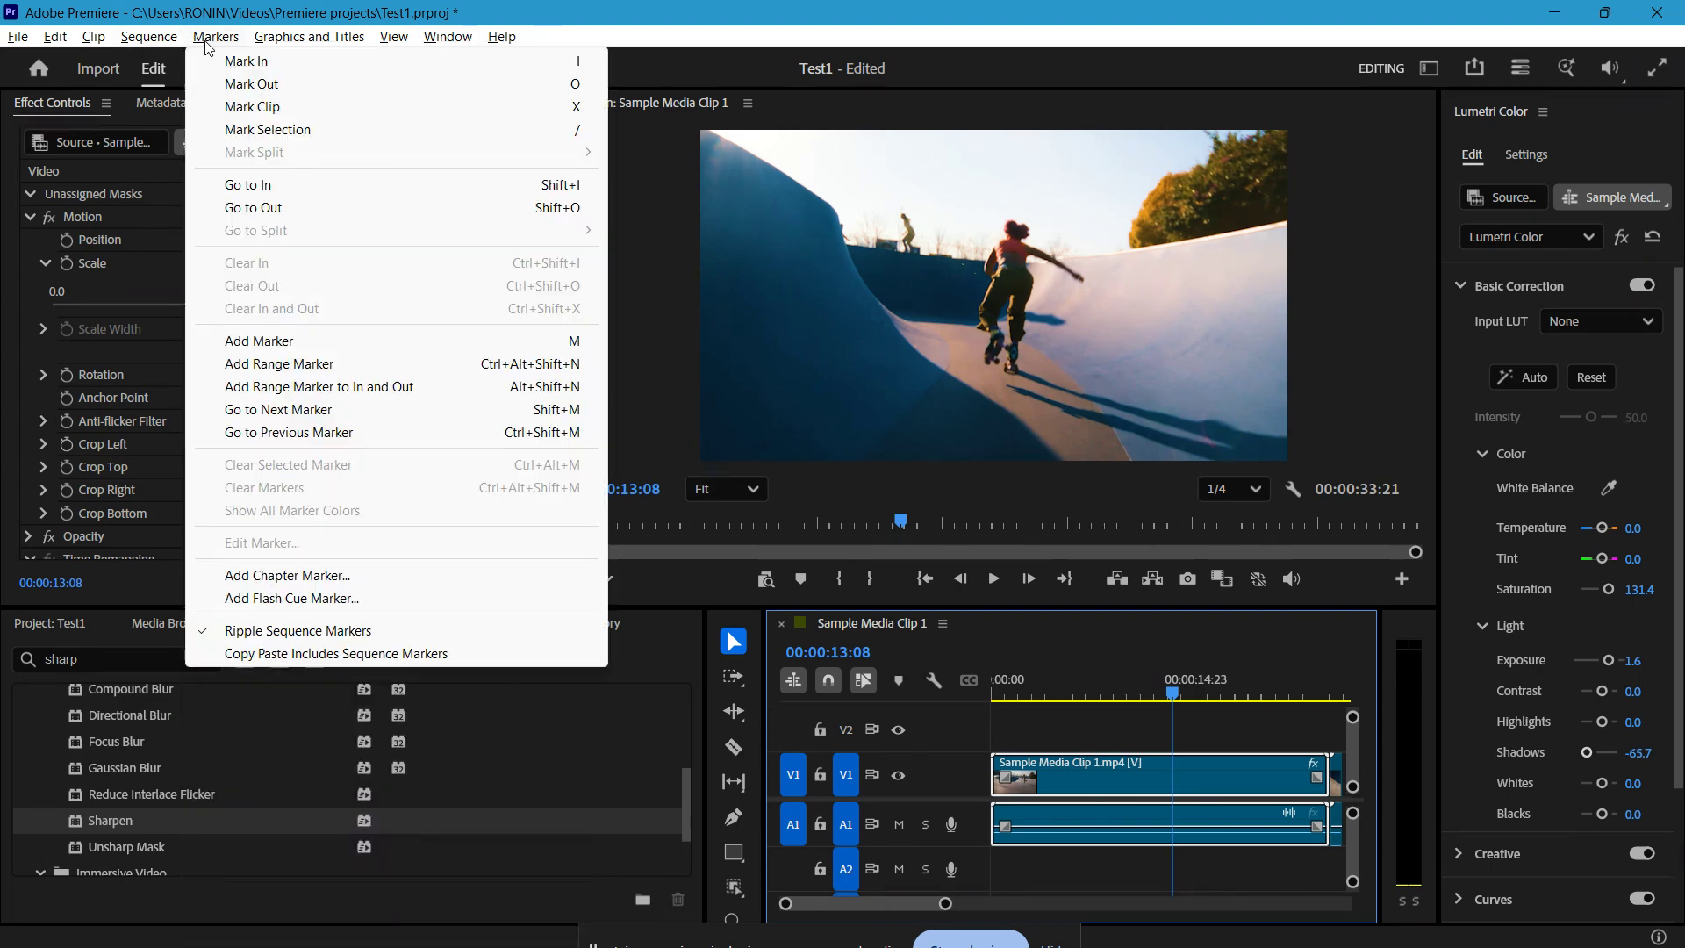
click(166, 60)
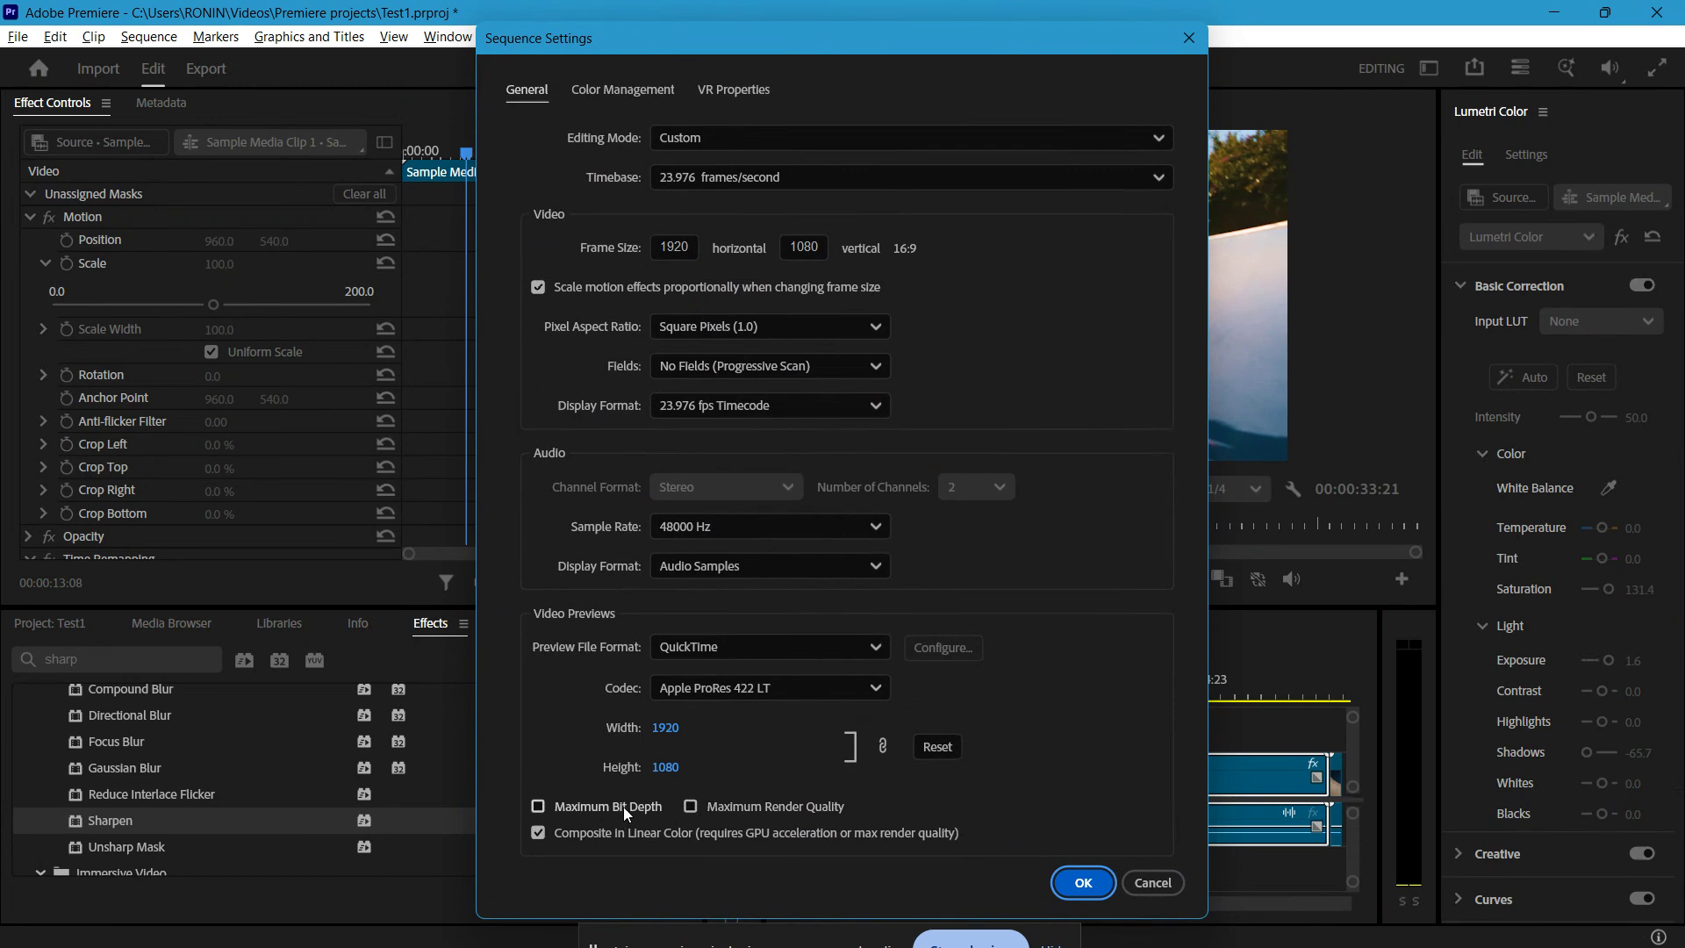
click(1153, 882)
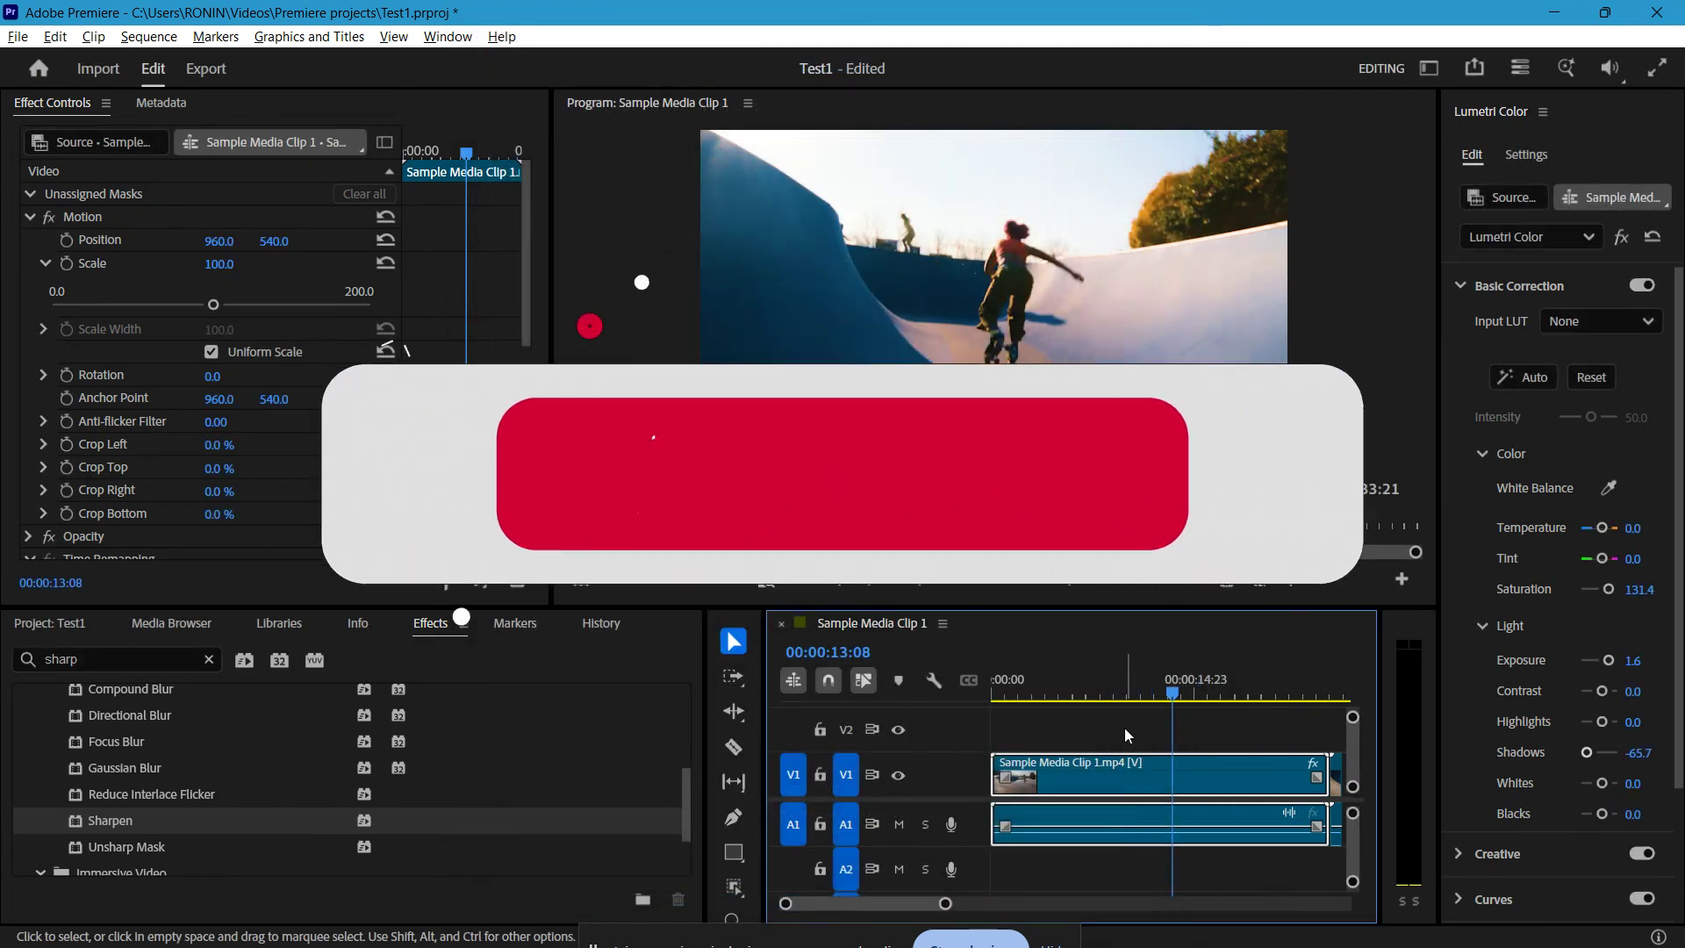